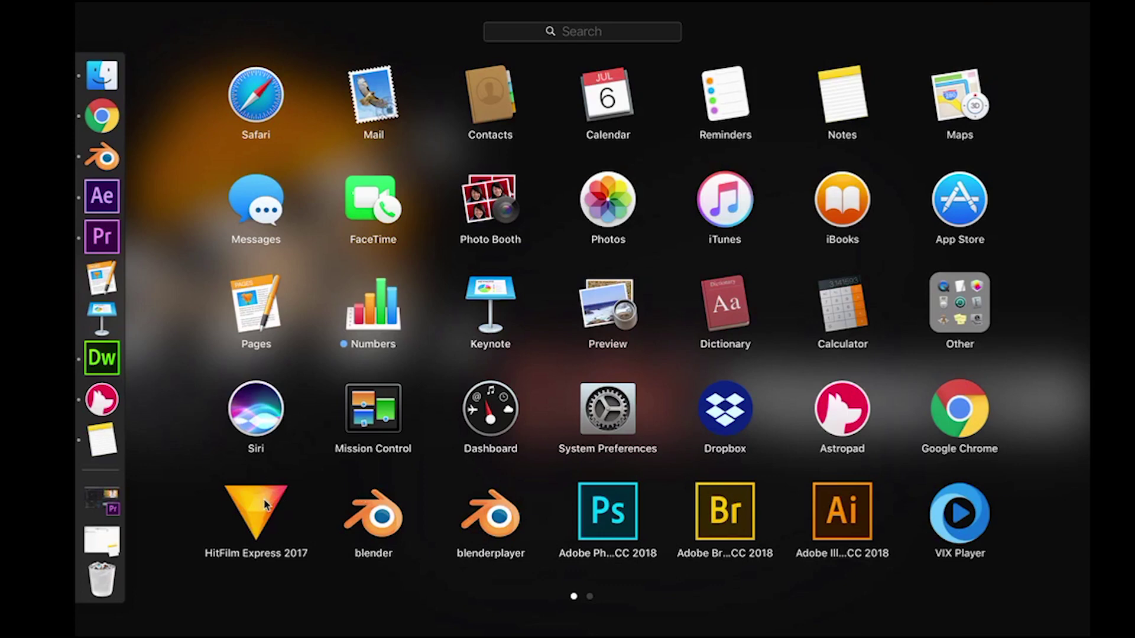
- Browse Launchpad's second page, opening and closing the Autodesk and Houdini app folders
{"action": "scroll", "coordinate": [311, 494], "scroll_direction": "right", "scroll_amount": 5}
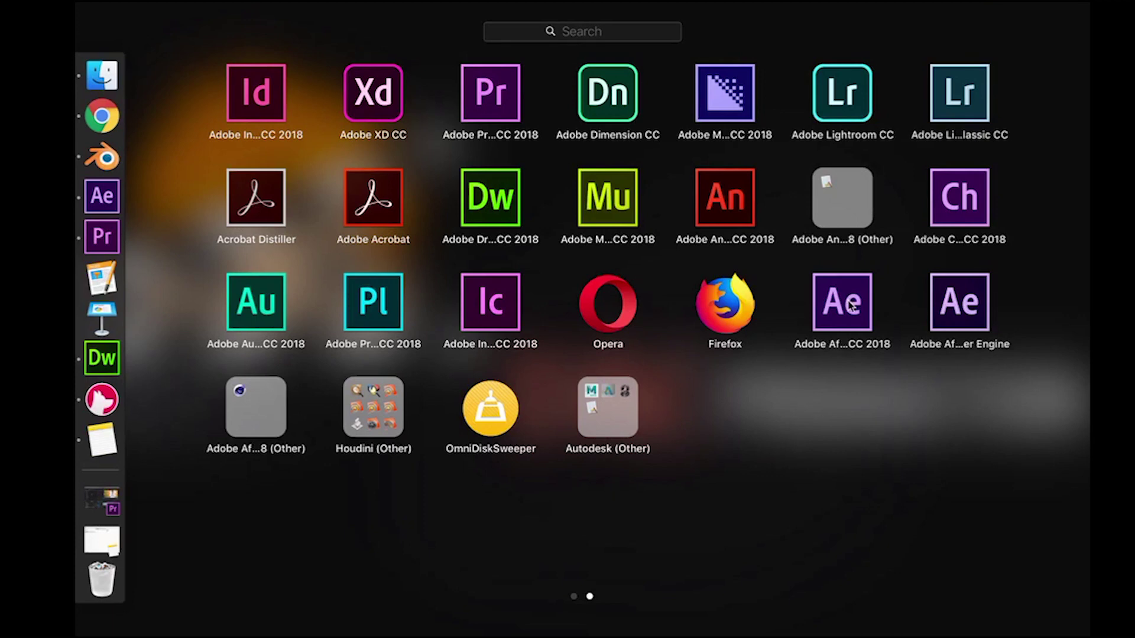
{"action": "left_click", "coordinate": [591, 426]}
{"action": "left_click", "coordinate": [390, 204]}
{"action": "left_click", "coordinate": [390, 427]}
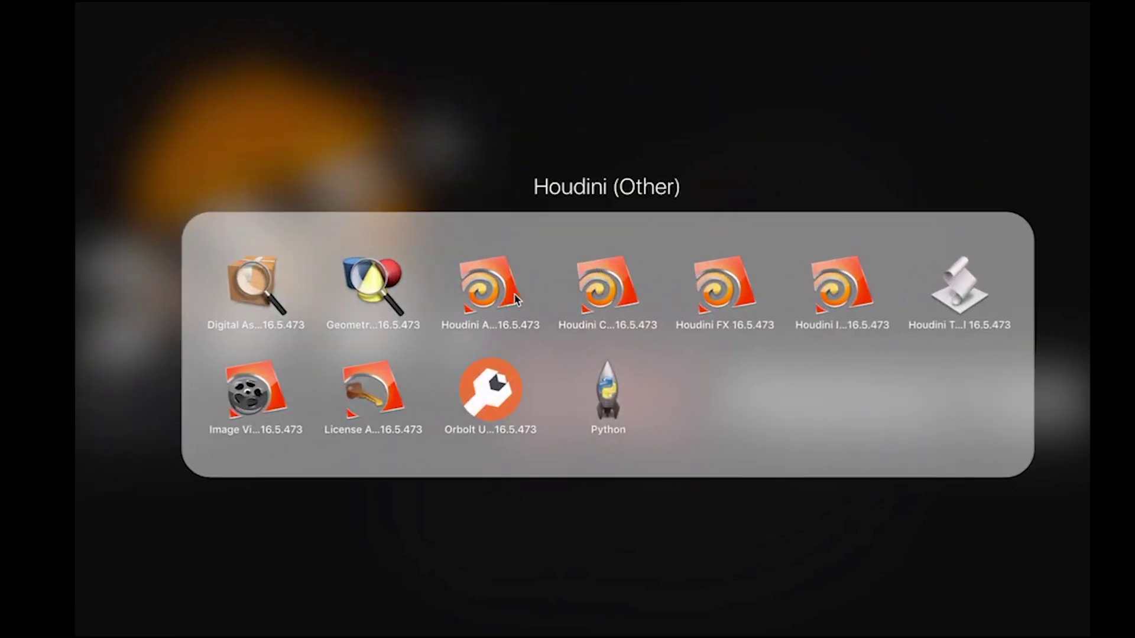
{"action": "left_click", "coordinate": [452, 151]}
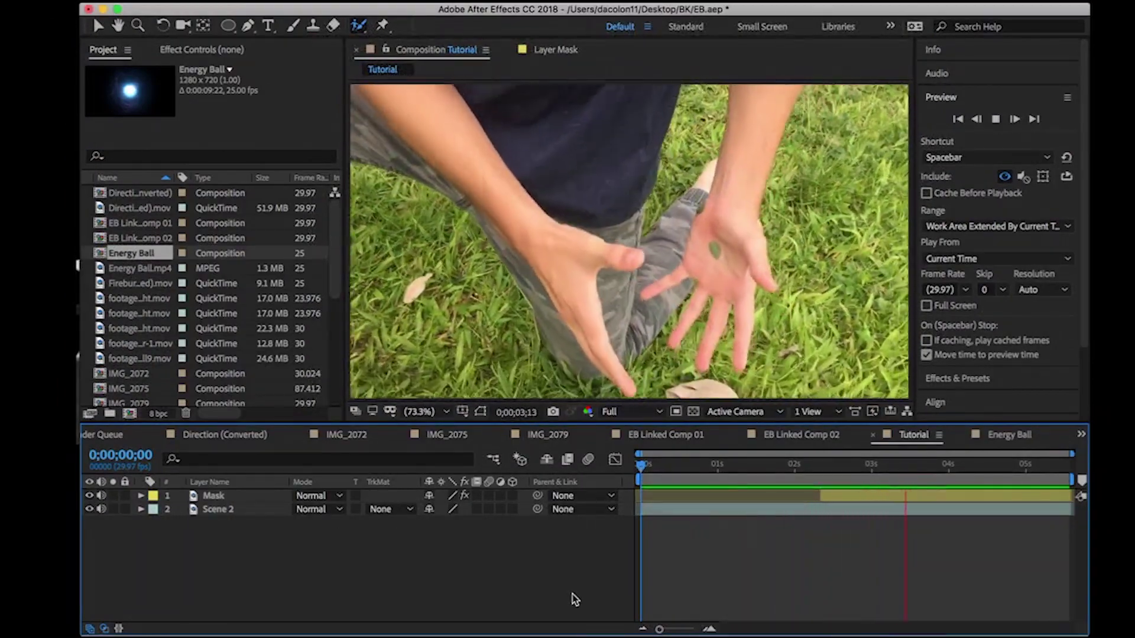
- Solo then unsolo the Mask layer, and preview the Energy Ball composition
{"action": "left_click", "coordinate": [113, 495]}
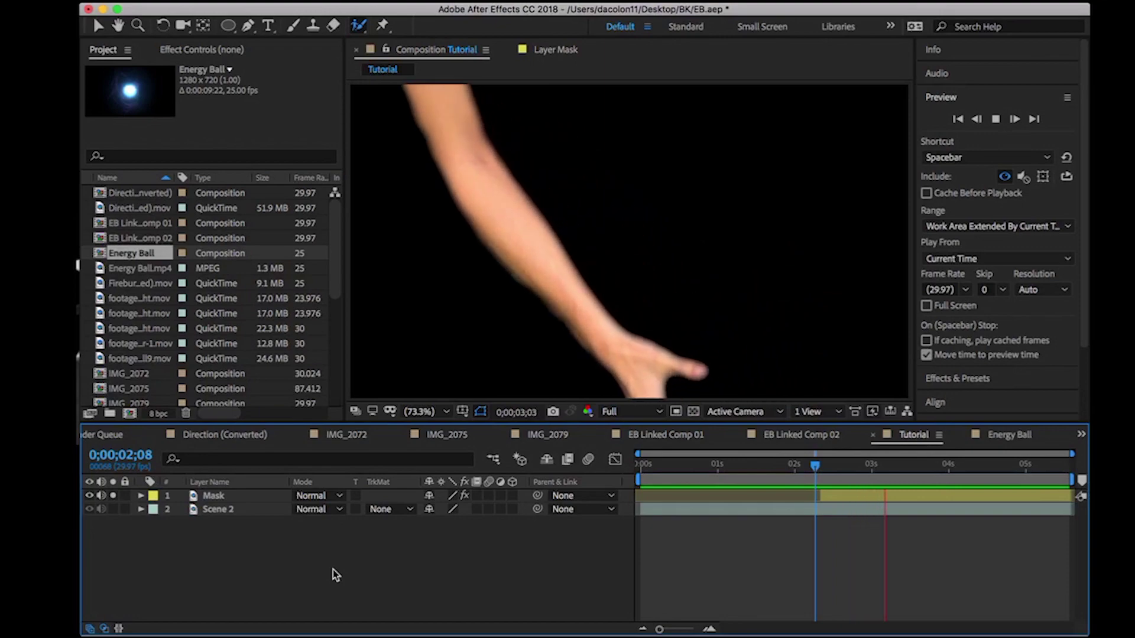
{"action": "left_click", "coordinate": [114, 495]}
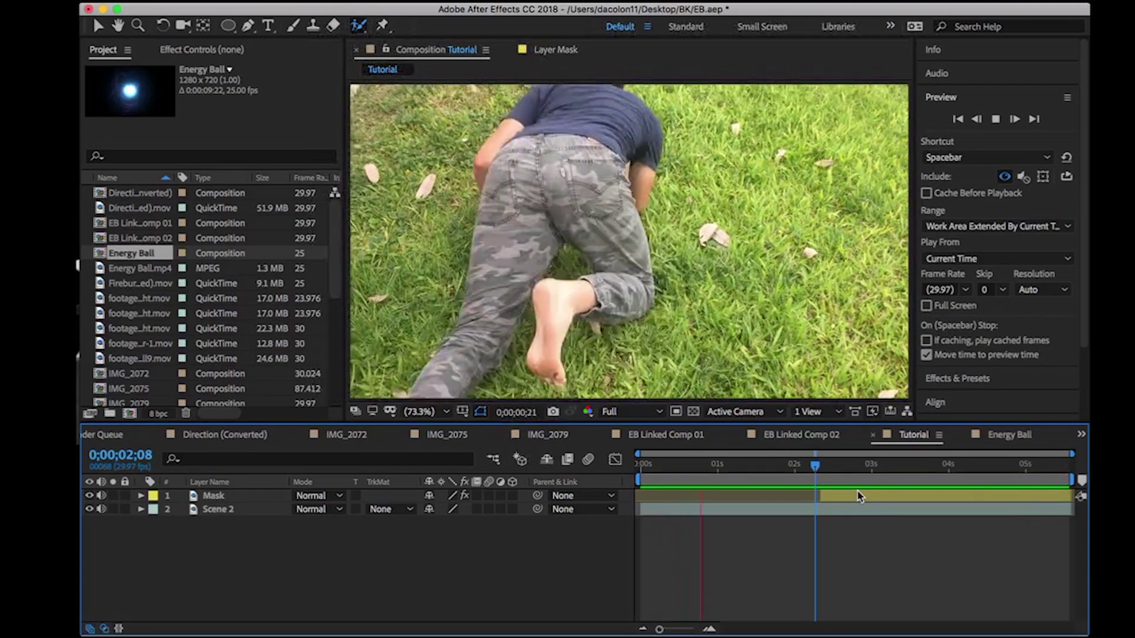
{"action": "left_click", "coordinate": [98, 25]}
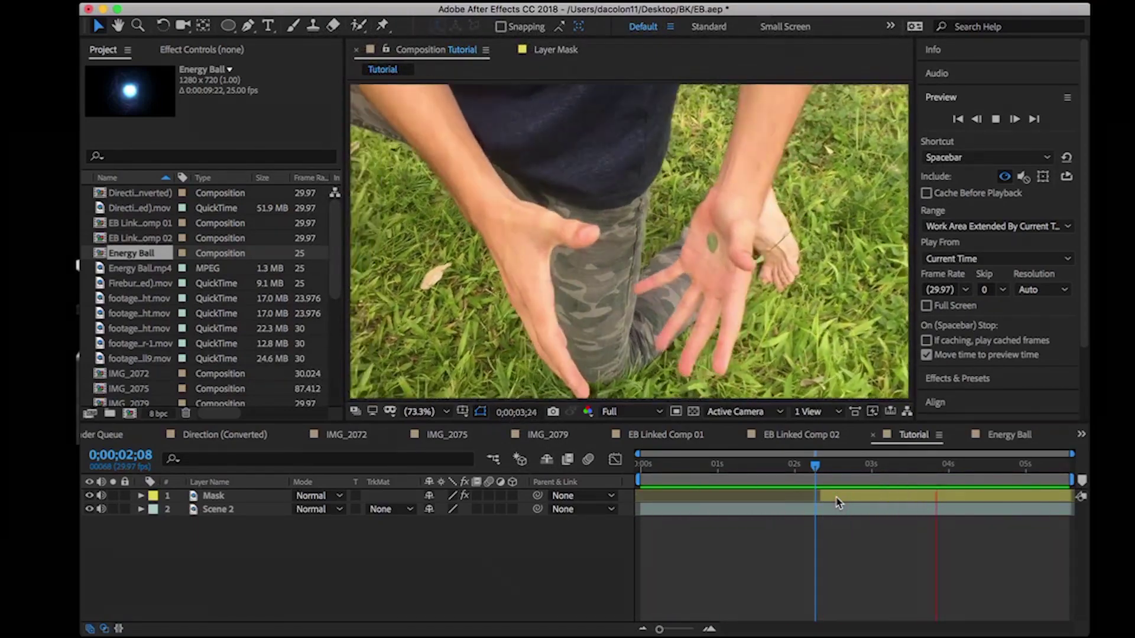
{"action": "left_click", "coordinate": [1010, 435]}
{"action": "key", "text": "space"}
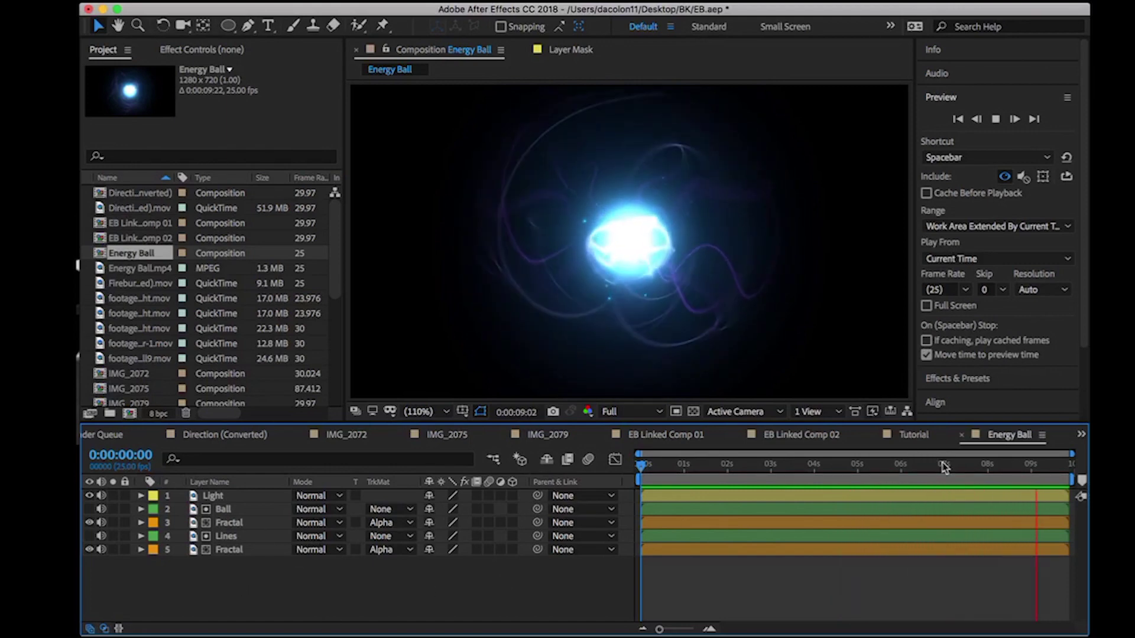
- Switch to the Tutorial comp and step the playhead to frame 0;00;02;10
{"action": "left_click", "coordinate": [917, 438]}
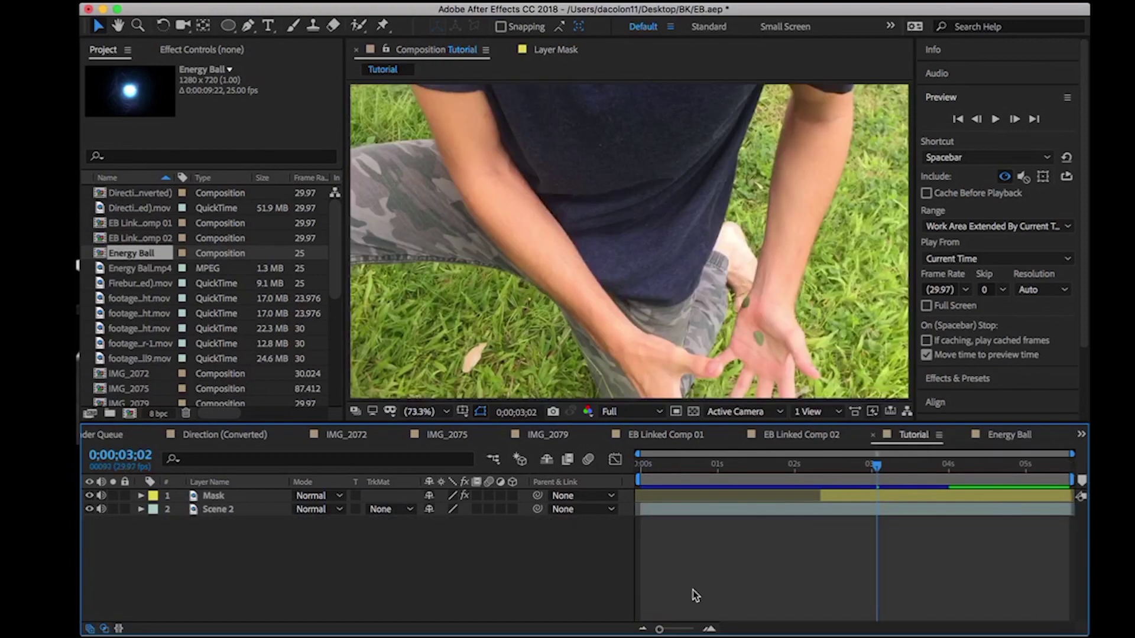
{"action": "left_click", "coordinate": [819, 468]}
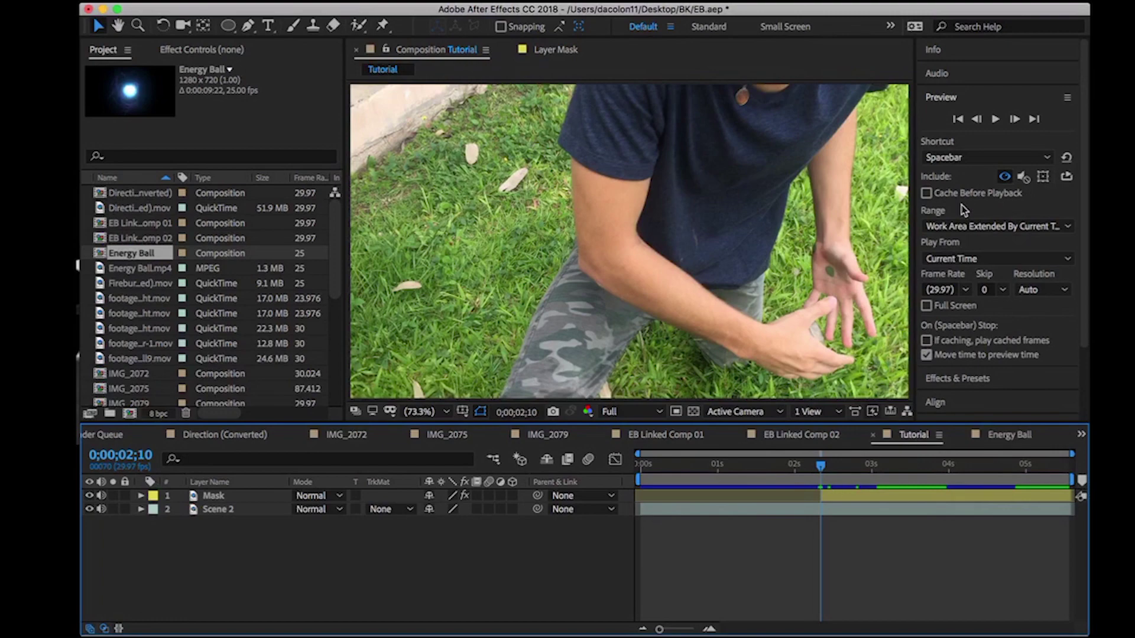
{"action": "left_click", "coordinate": [977, 119]}
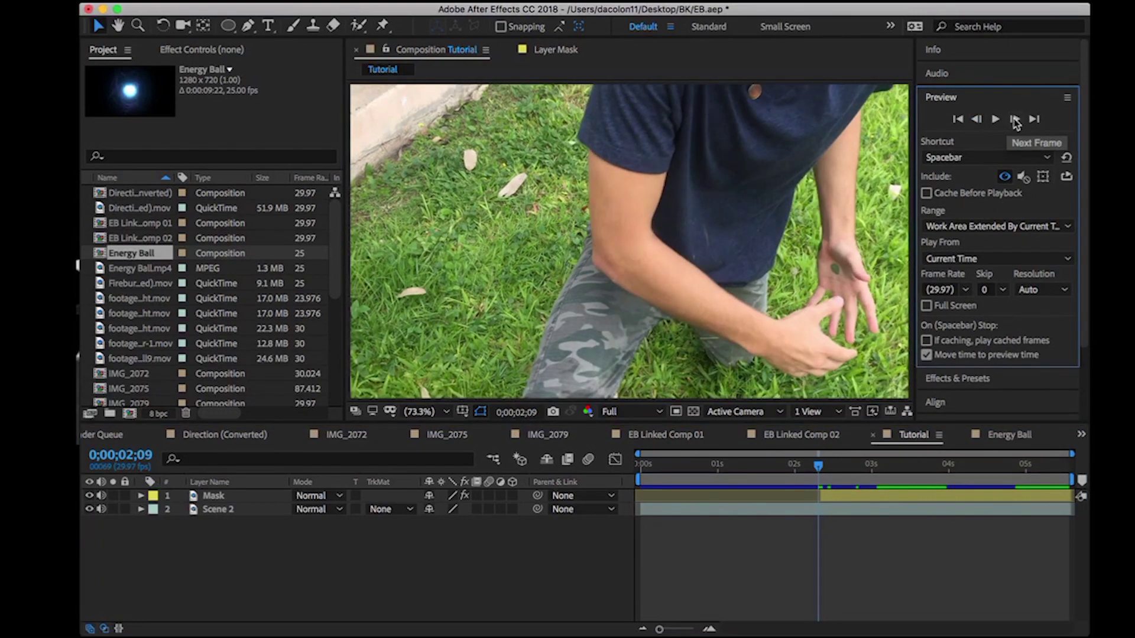
{"action": "left_click", "coordinate": [1015, 120]}
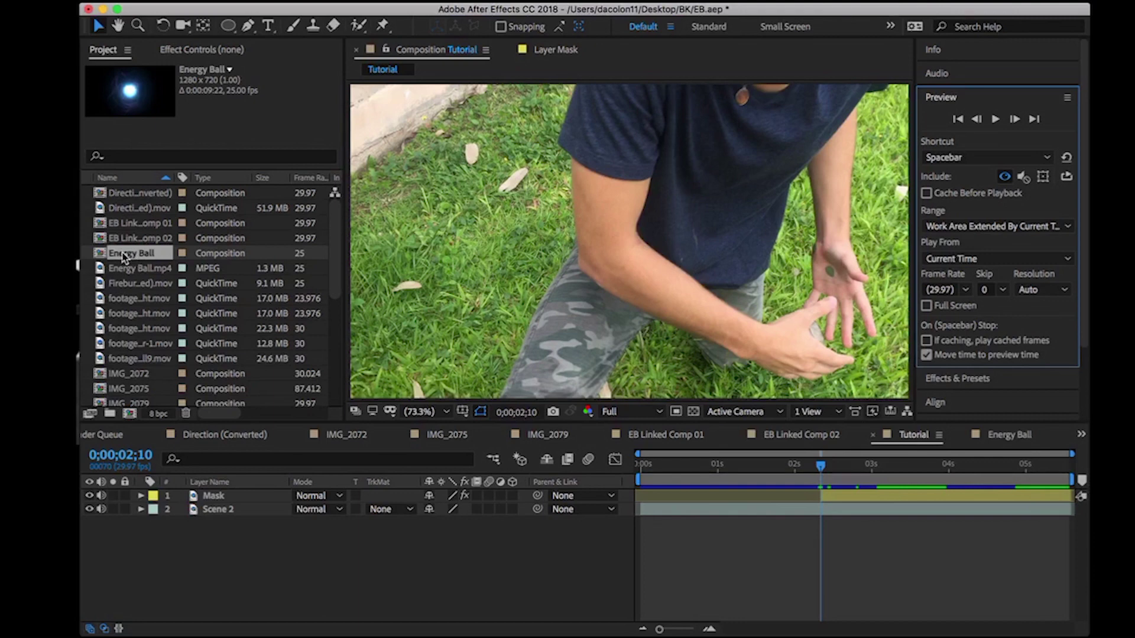
- Drag the Energy Ball comp into the Tutorial timeline as its top layer at 0;00;02;10
{"action": "left_click_drag", "start_coordinate": [118, 259], "coordinate": [821, 494]}
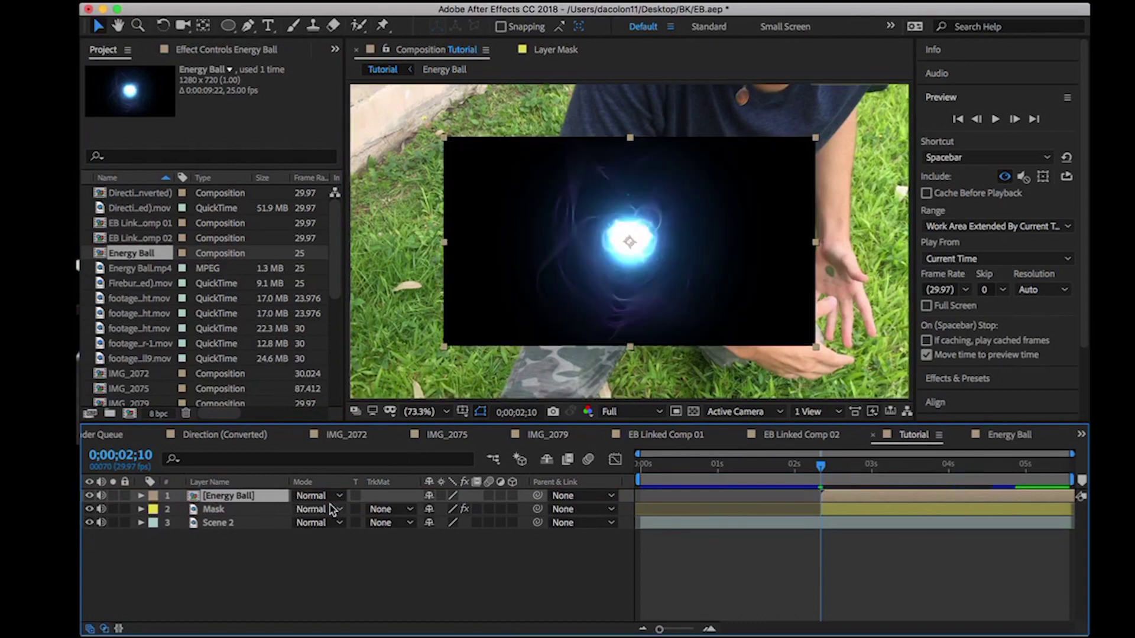
{"action": "double_click", "coordinate": [233, 498]}
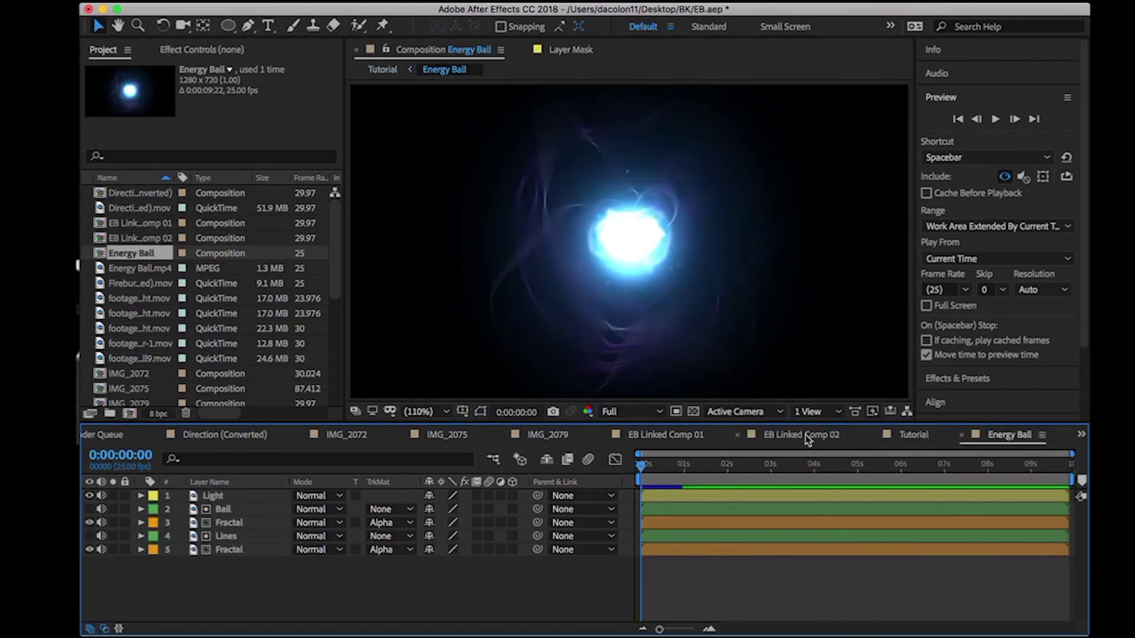
{"action": "left_click", "coordinate": [919, 435]}
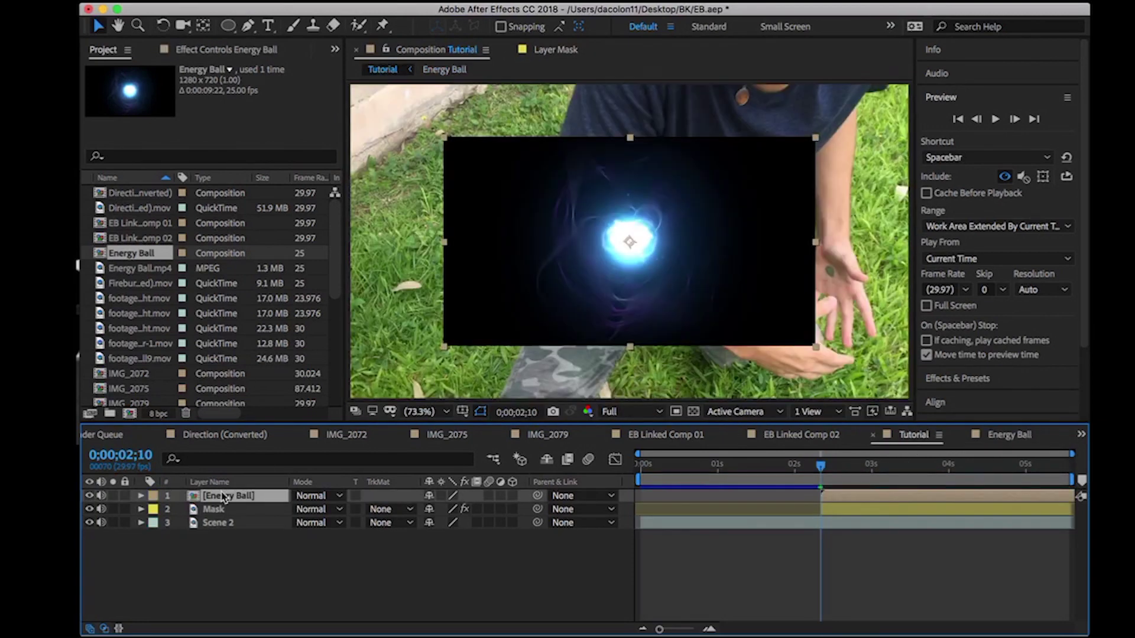
{"action": "left_click", "coordinate": [228, 26]}
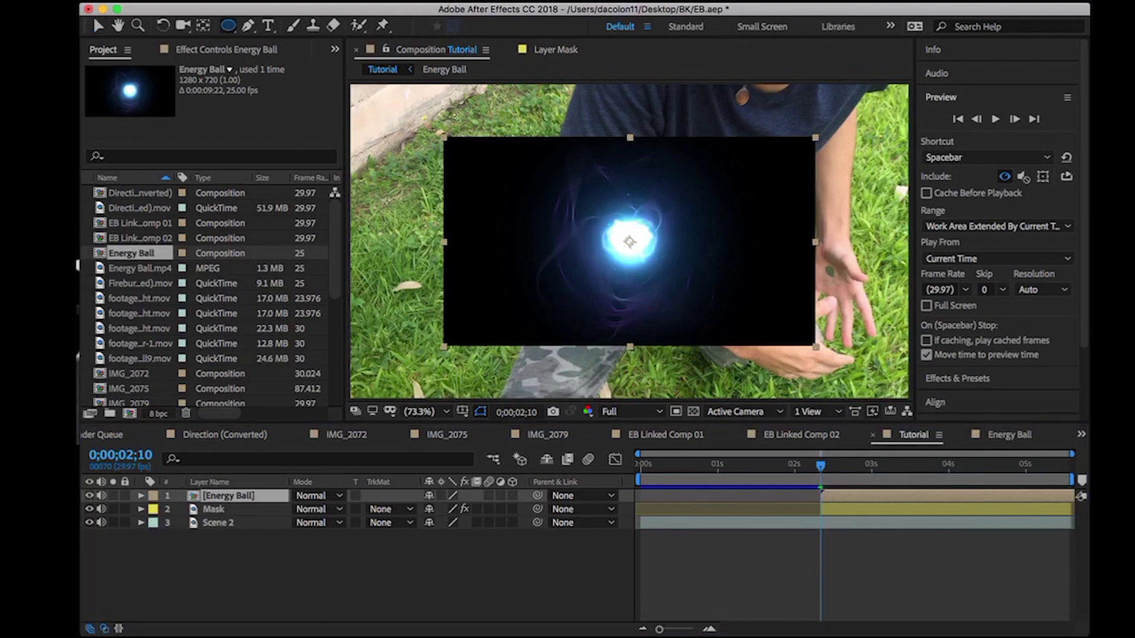
- Draw an elliptical mask around the energy ball and feather it 100 pixels
{"action": "mouse_move", "coordinate": [571, 188]}
{"action": "left_mouse_down"}
{"action": "mouse_move", "coordinate": [697, 207]}
{"action": "mouse_move", "coordinate": [704, 313]}
{"action": "mouse_move", "coordinate": [688, 291]}
{"action": "left_mouse_up"}
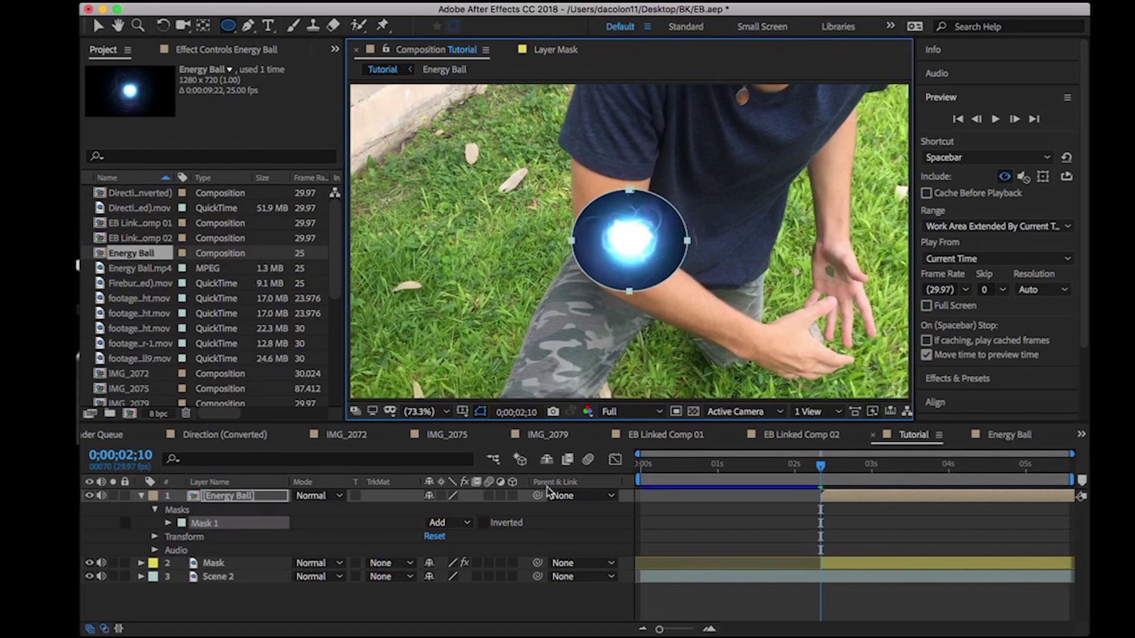
{"action": "key", "text": "v"}
{"action": "key", "text": "f"}
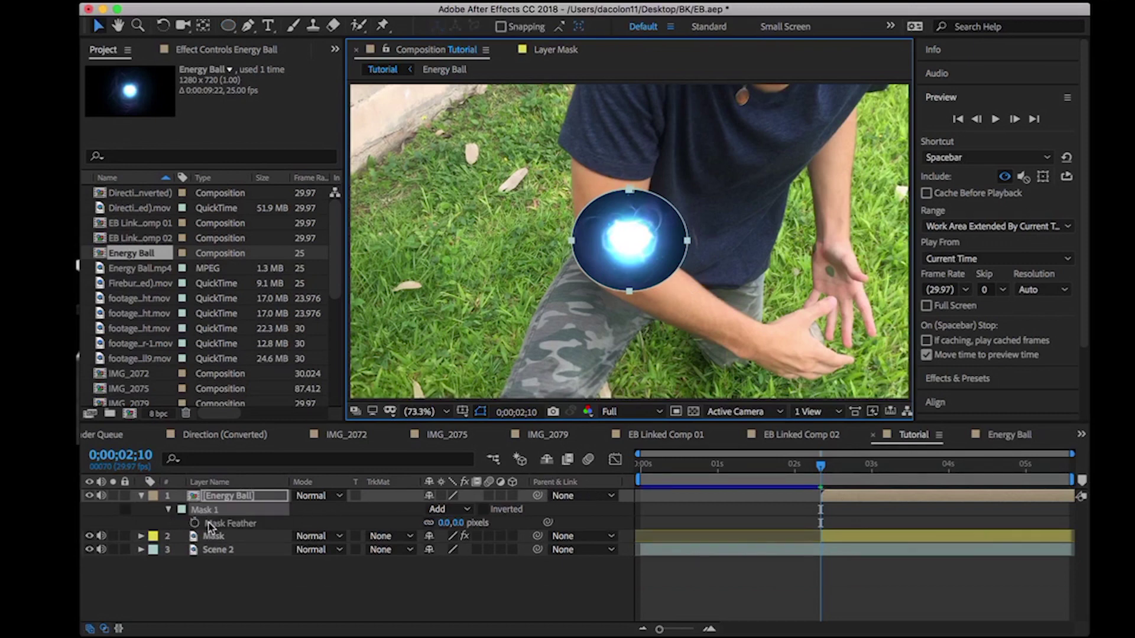
{"action": "left_click", "coordinate": [454, 522]}
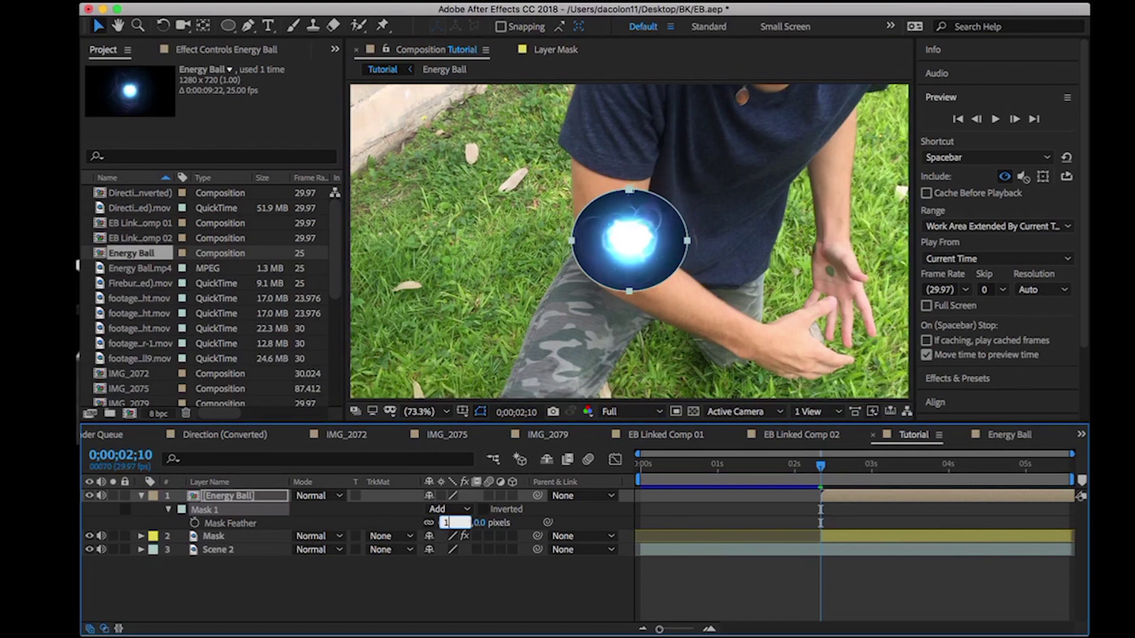
{"action": "type", "text": "100"}
{"action": "key", "text": "Return"}
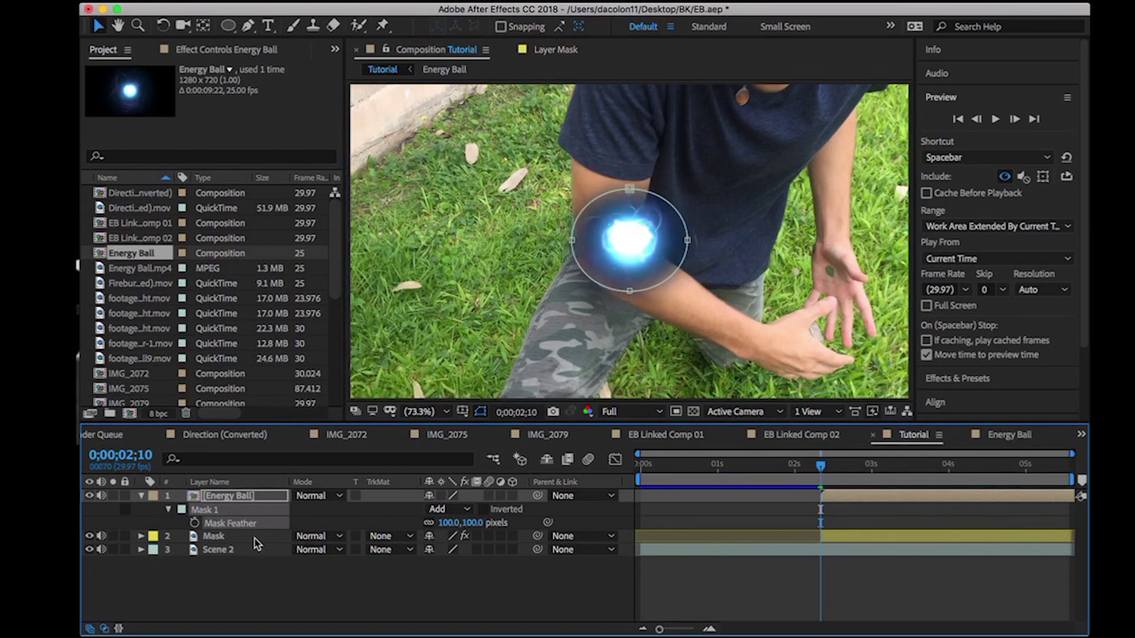
- Raise the mask feather to 200 pixels and keep the layer in Normal mode
{"action": "left_click", "coordinate": [313, 496]}
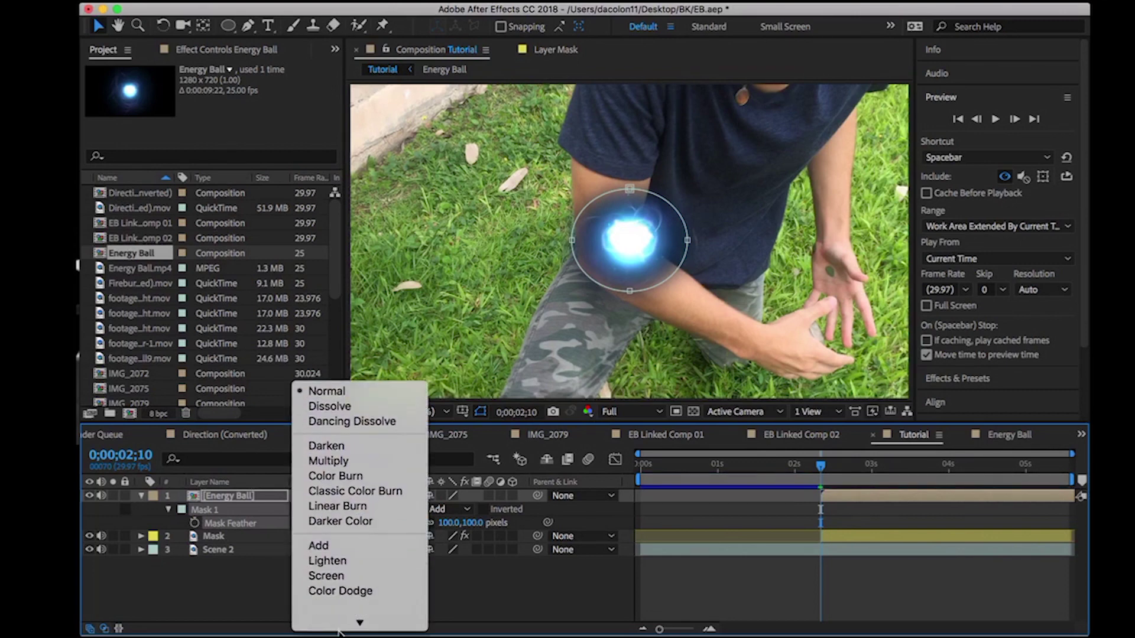
{"action": "left_click", "coordinate": [322, 516]}
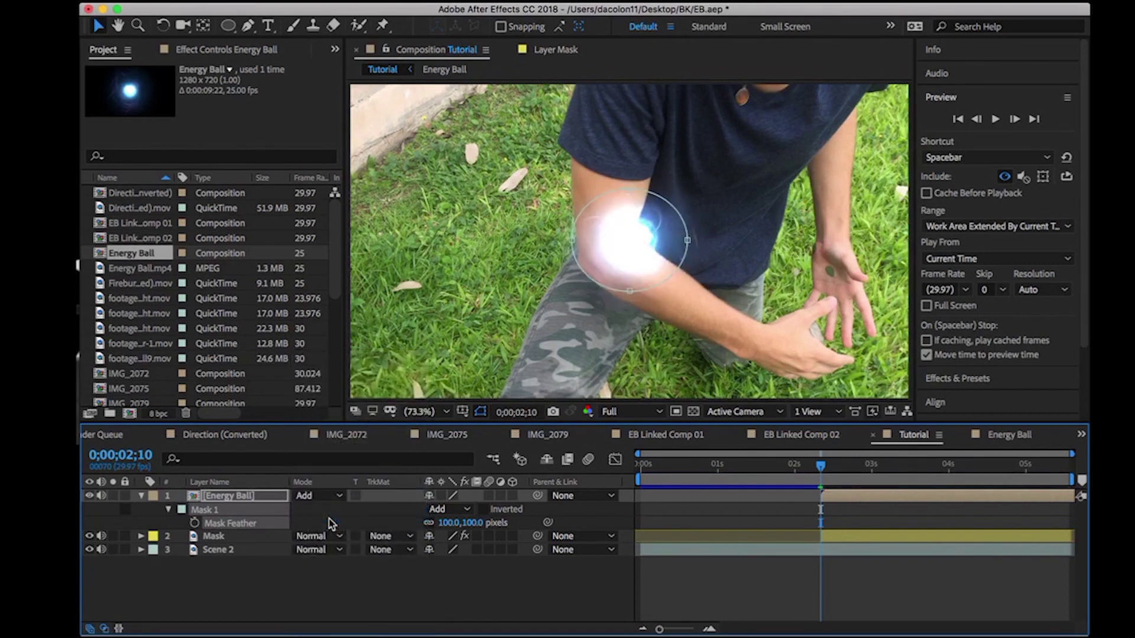
{"action": "left_click", "coordinate": [451, 522]}
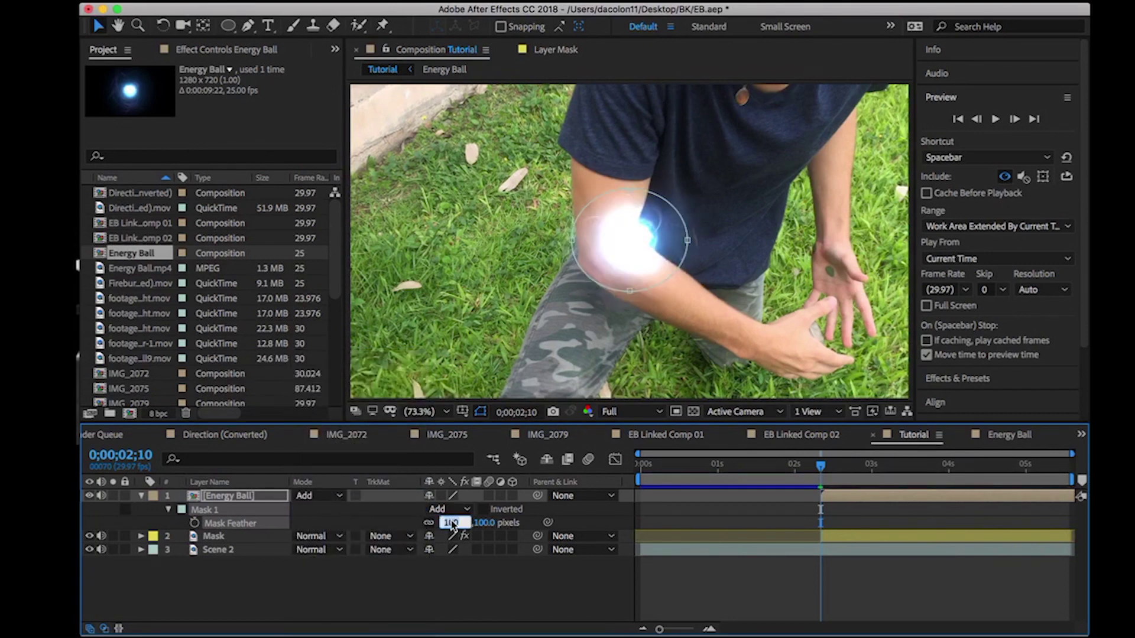
{"action": "type", "text": "200"}
{"action": "key", "text": "Return"}
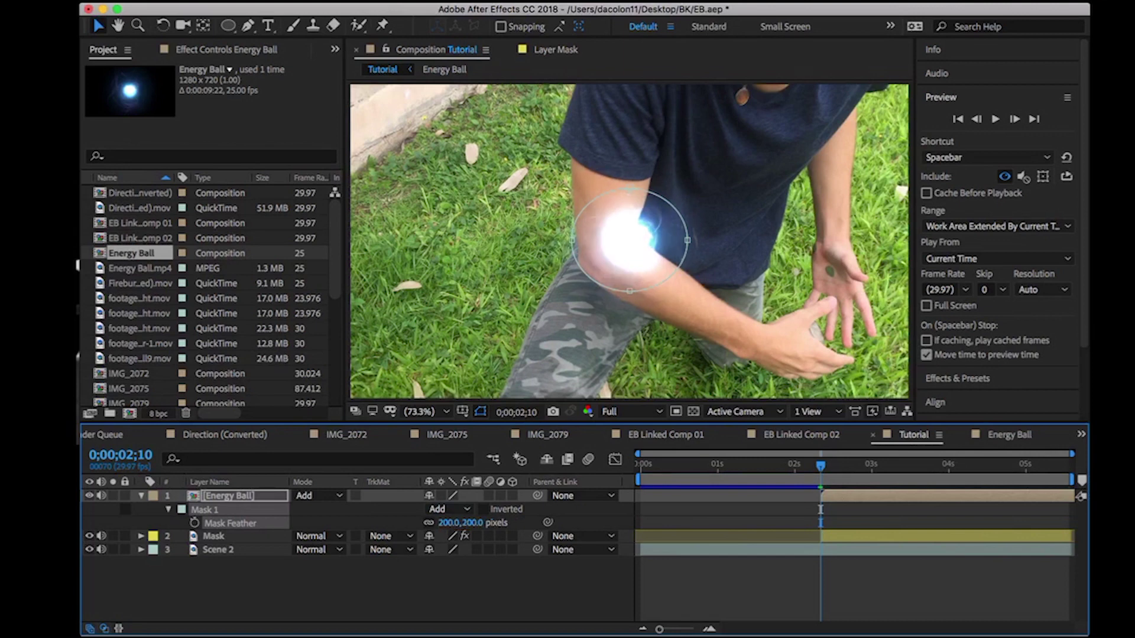
{"action": "left_click", "coordinate": [314, 497]}
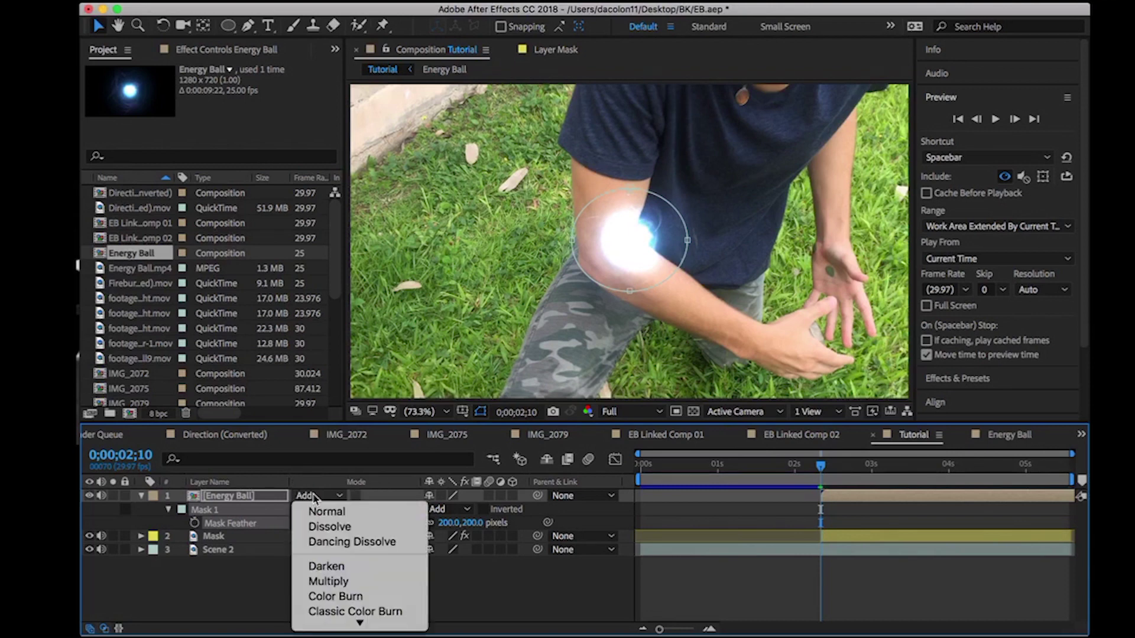
{"action": "left_click", "coordinate": [327, 512]}
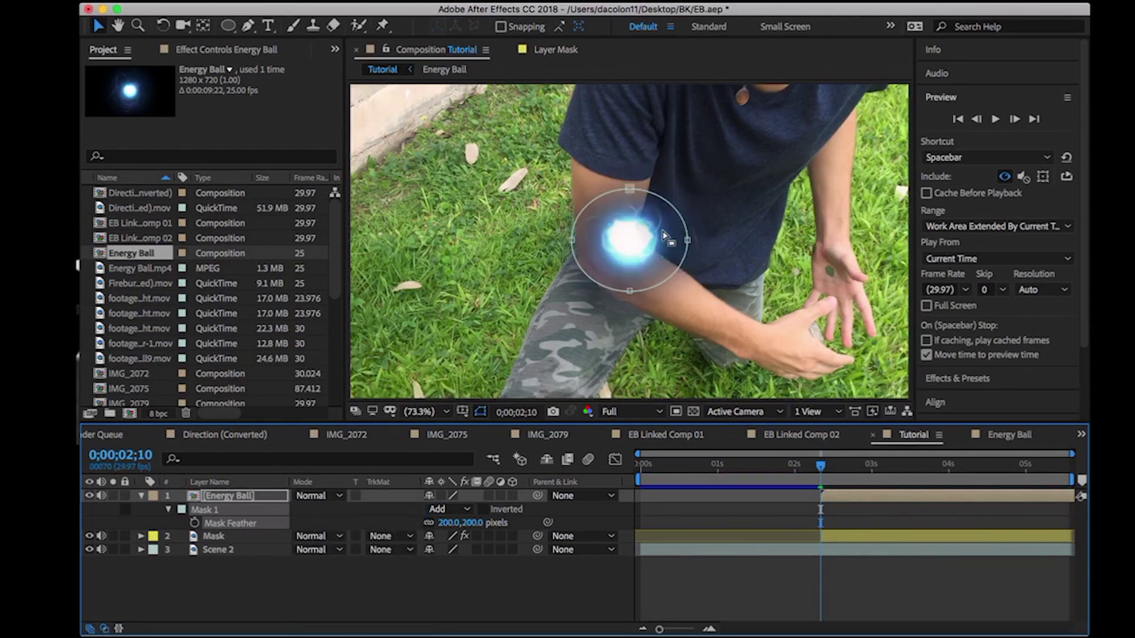
{"action": "left_click", "coordinate": [168, 510]}
{"action": "left_click", "coordinate": [169, 510]}
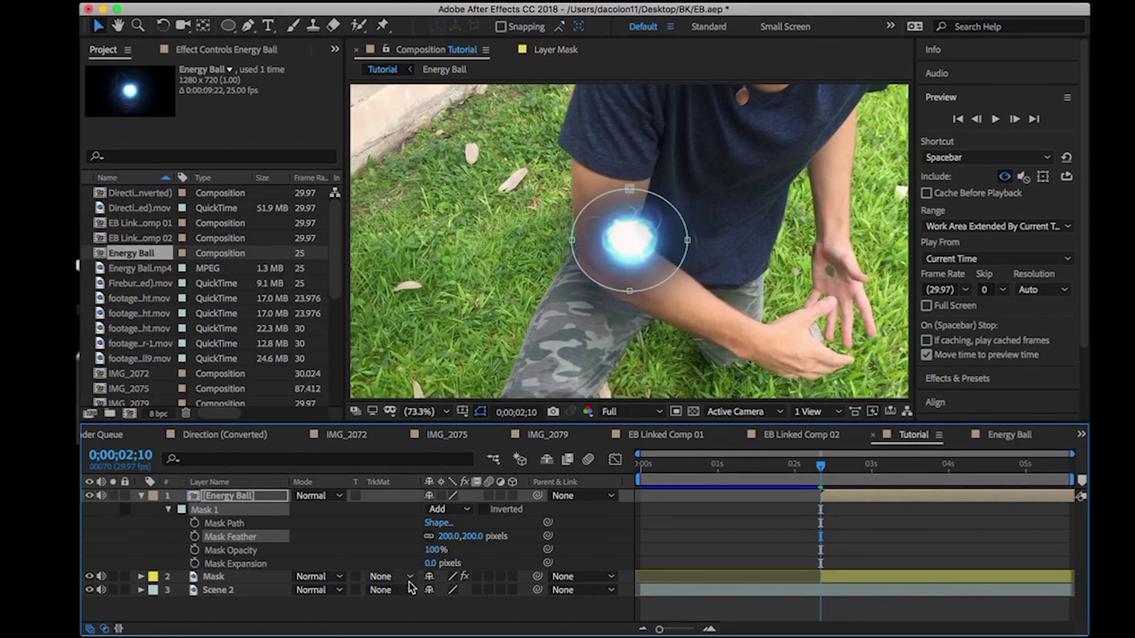
- Scrub Mask 1's Expansion to 50 pixels, then collapse the Energy Ball layer
{"action": "left_click_drag", "start_coordinate": [430, 564], "coordinate": [614, 567]}
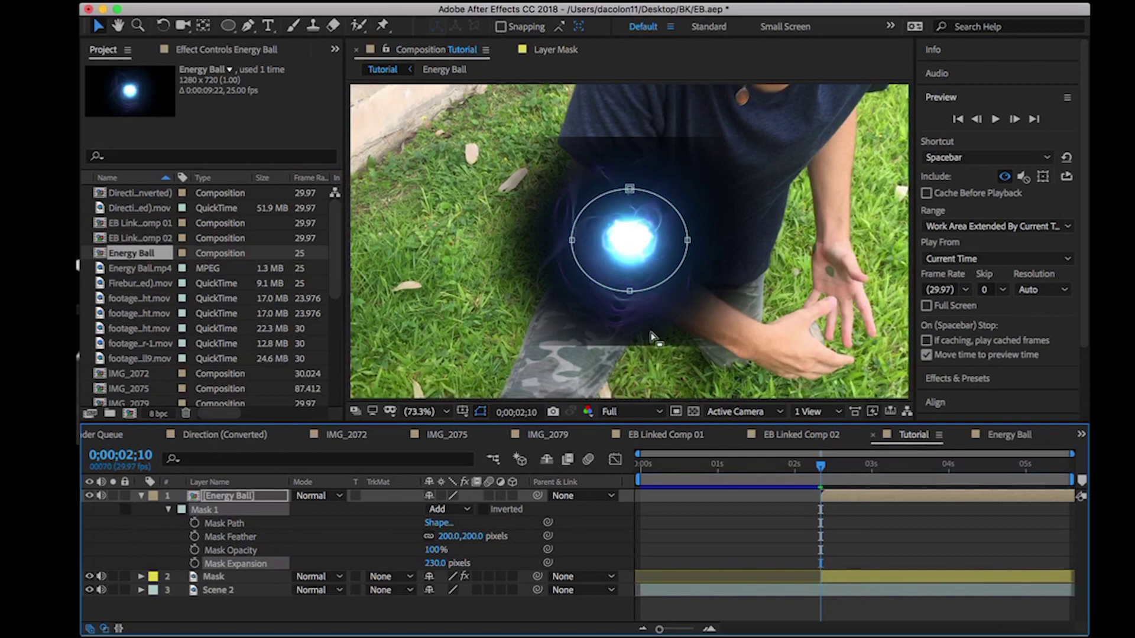
{"action": "left_click_drag", "start_coordinate": [435, 563], "coordinate": [325, 590]}
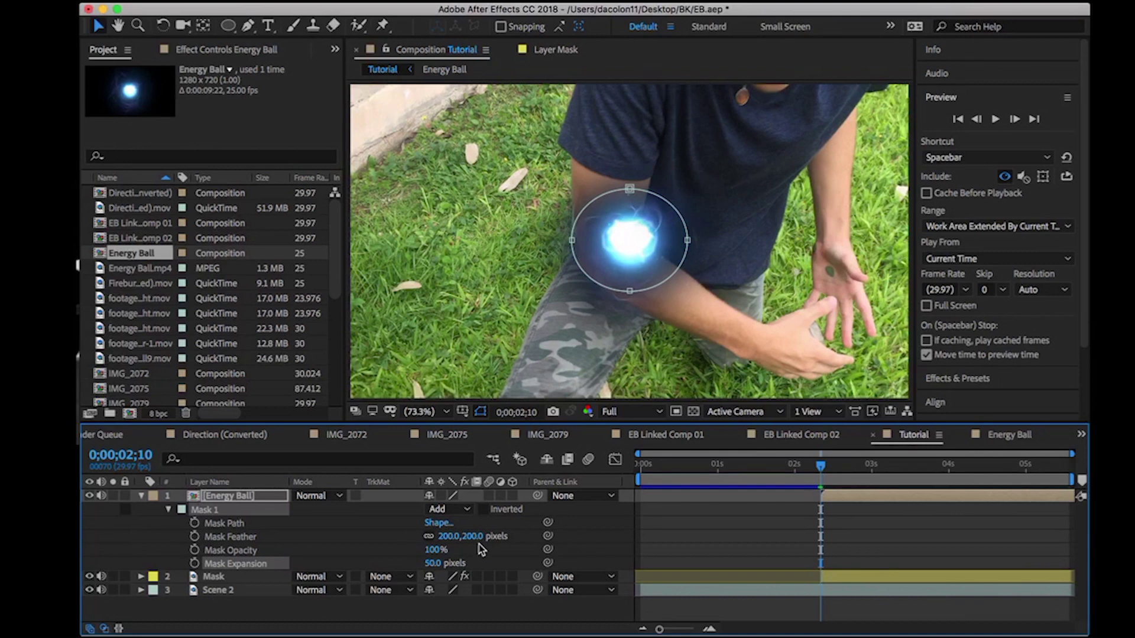
{"action": "left_click", "coordinate": [142, 496]}
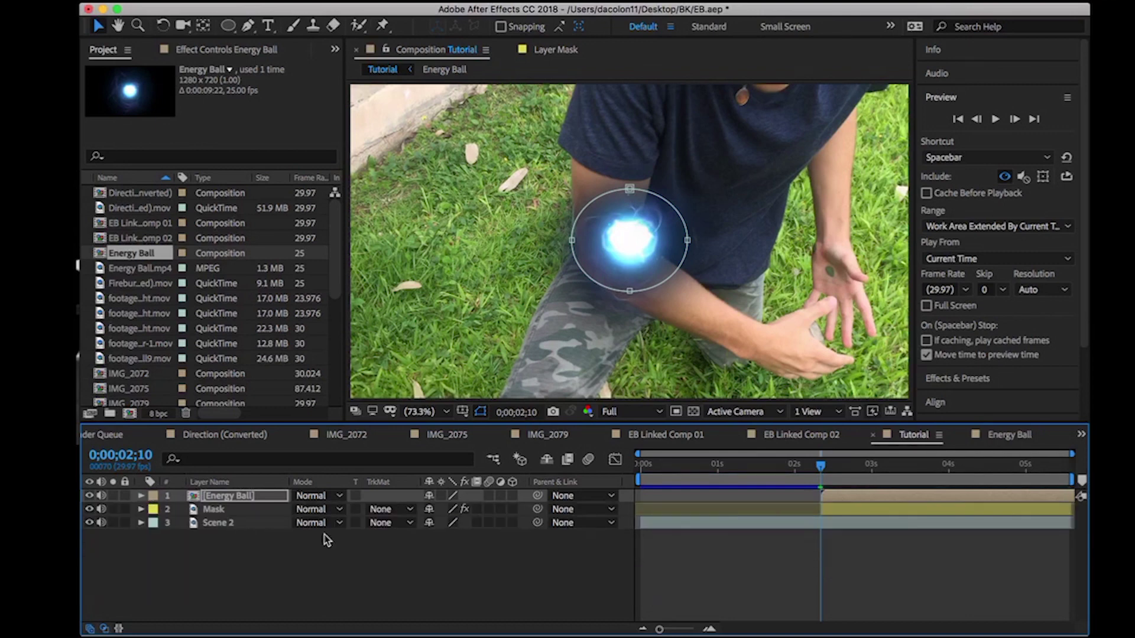
- Set Energy Ball to Add blending and move it up onto the man's chest
{"action": "left_click", "coordinate": [326, 496]}
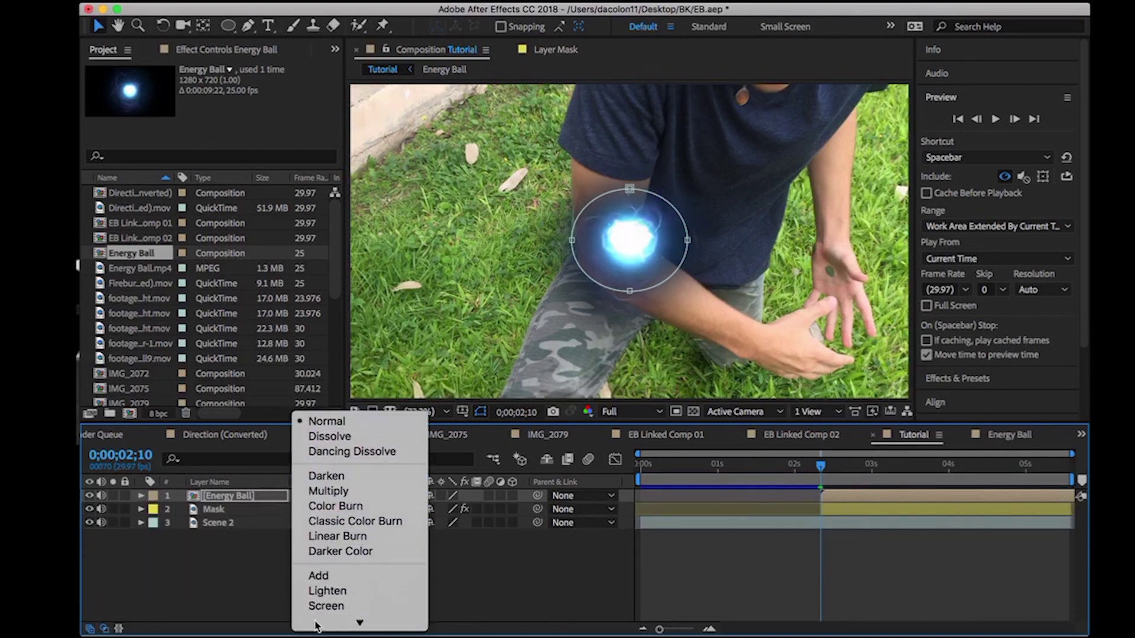
{"action": "left_click", "coordinate": [258, 617]}
{"action": "left_click", "coordinate": [313, 499]}
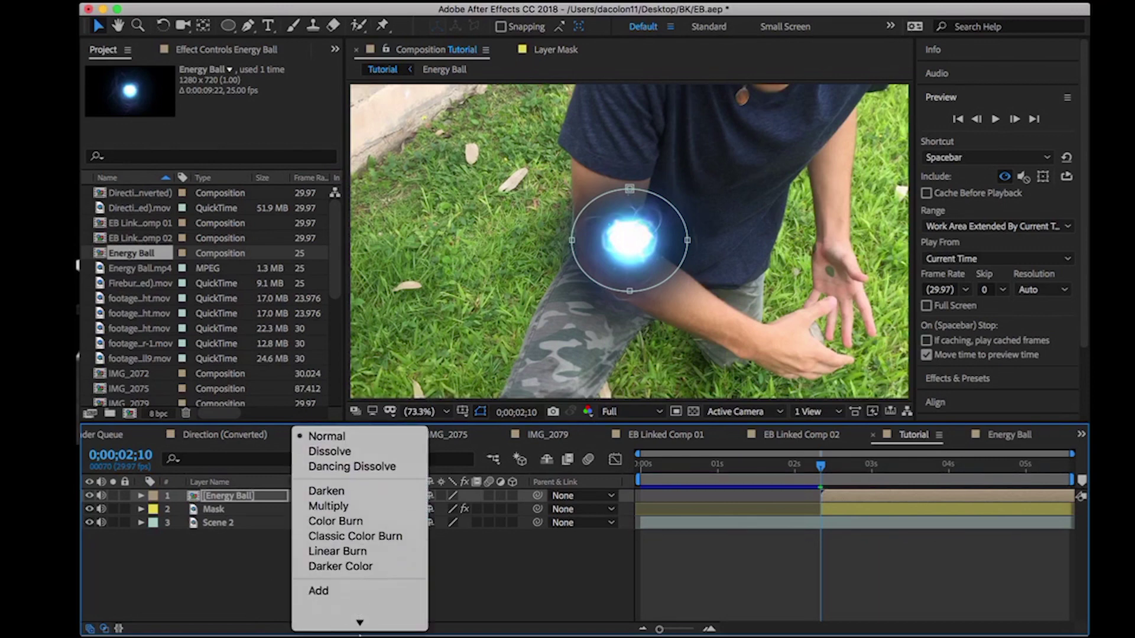
{"action": "left_click", "coordinate": [352, 530]}
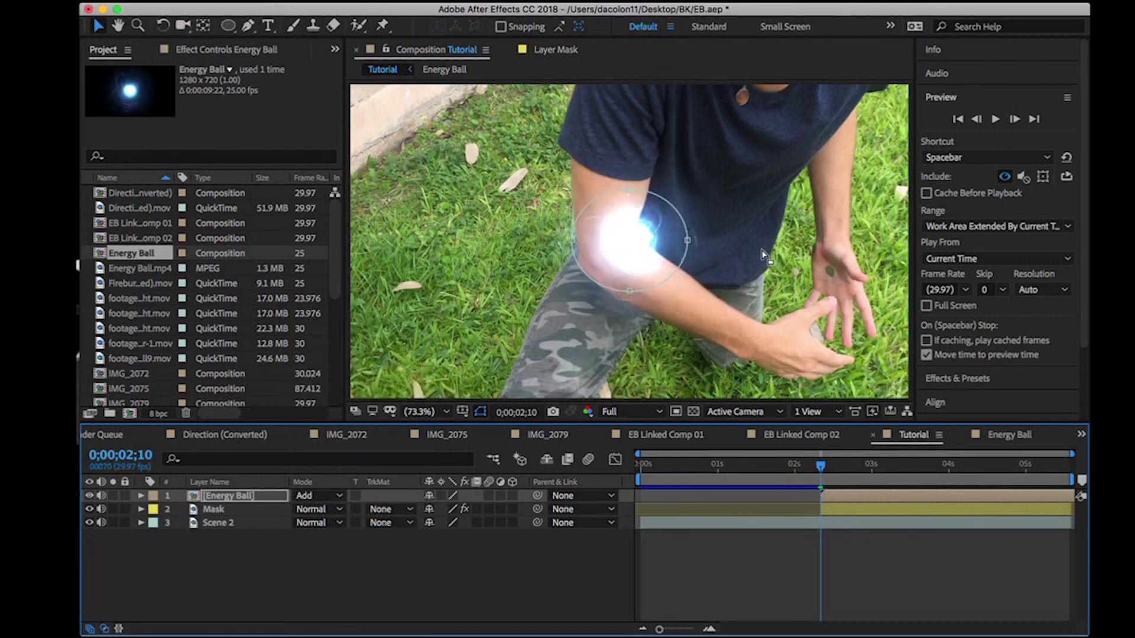
{"action": "mouse_move", "coordinate": [627, 242]}
{"action": "left_mouse_down"}
{"action": "mouse_move", "coordinate": [717, 263]}
{"action": "mouse_move", "coordinate": [750, 243]}
{"action": "mouse_move", "coordinate": [740, 223]}
{"action": "left_mouse_up"}
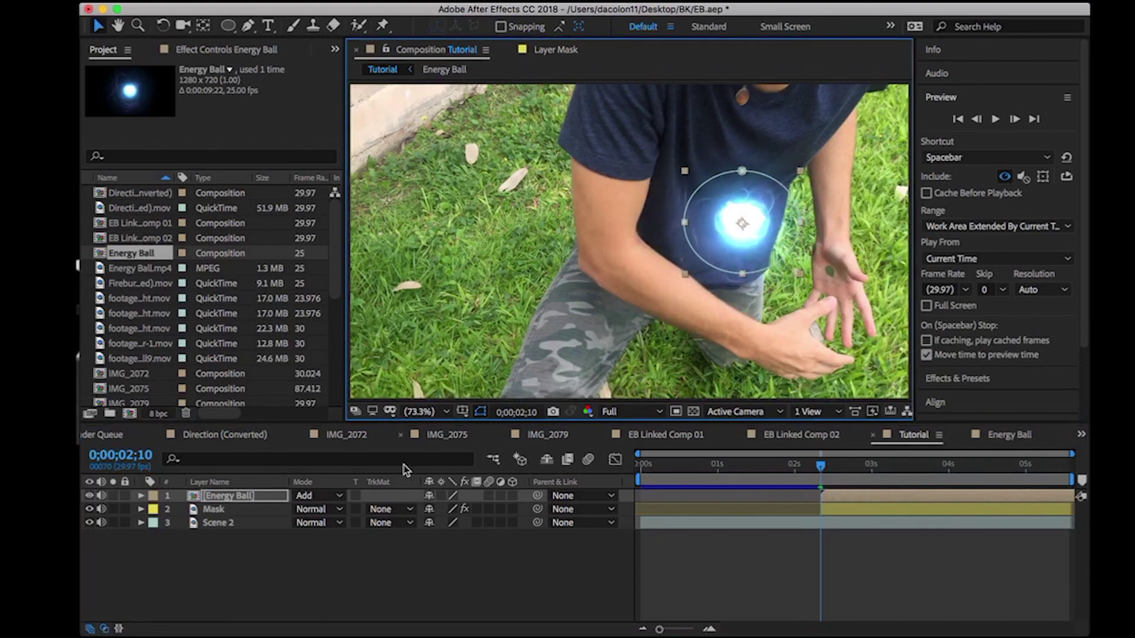
- Compare Screen blending, return to Add, and move the ball onto the open hand
{"action": "left_click", "coordinate": [323, 500]}
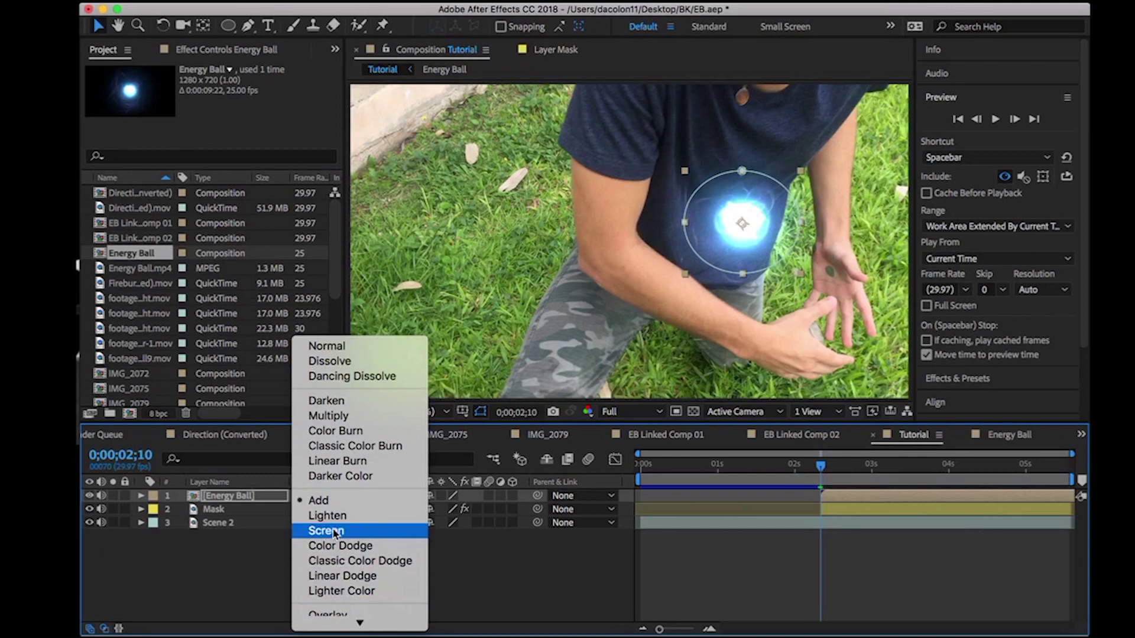
{"action": "left_click", "coordinate": [327, 531]}
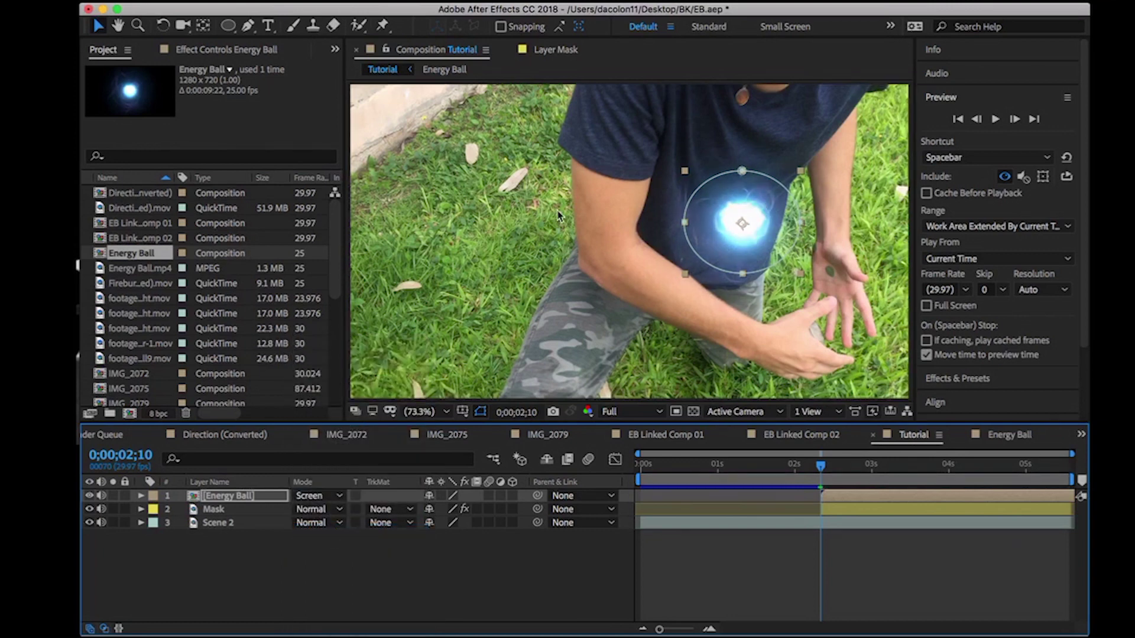
{"action": "left_click", "coordinate": [319, 496]}
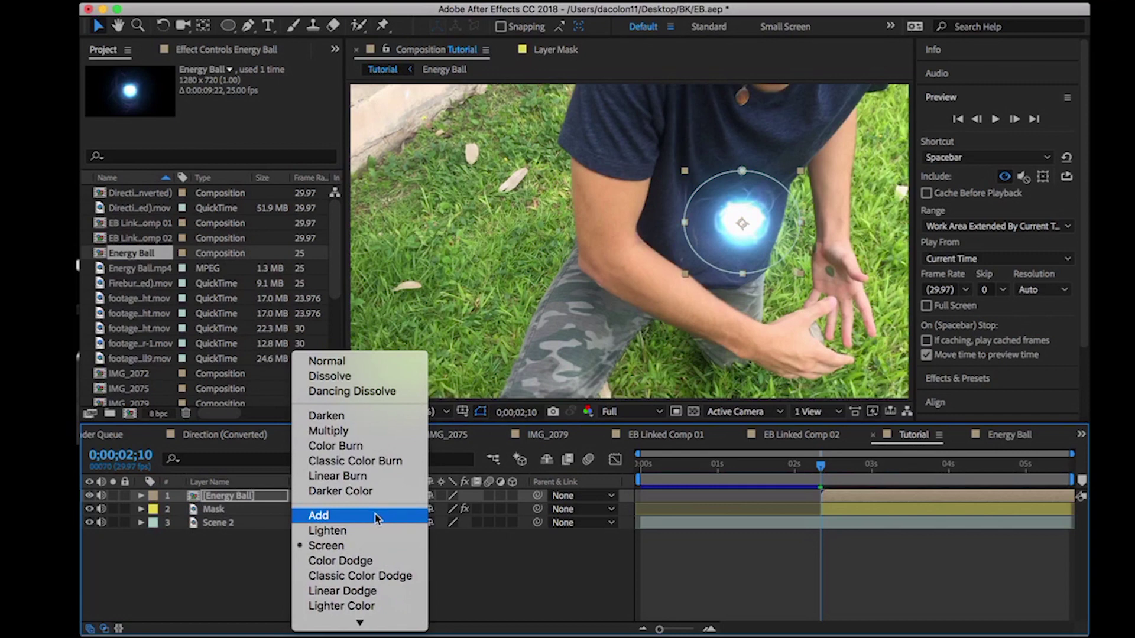
{"action": "left_click", "coordinate": [377, 519]}
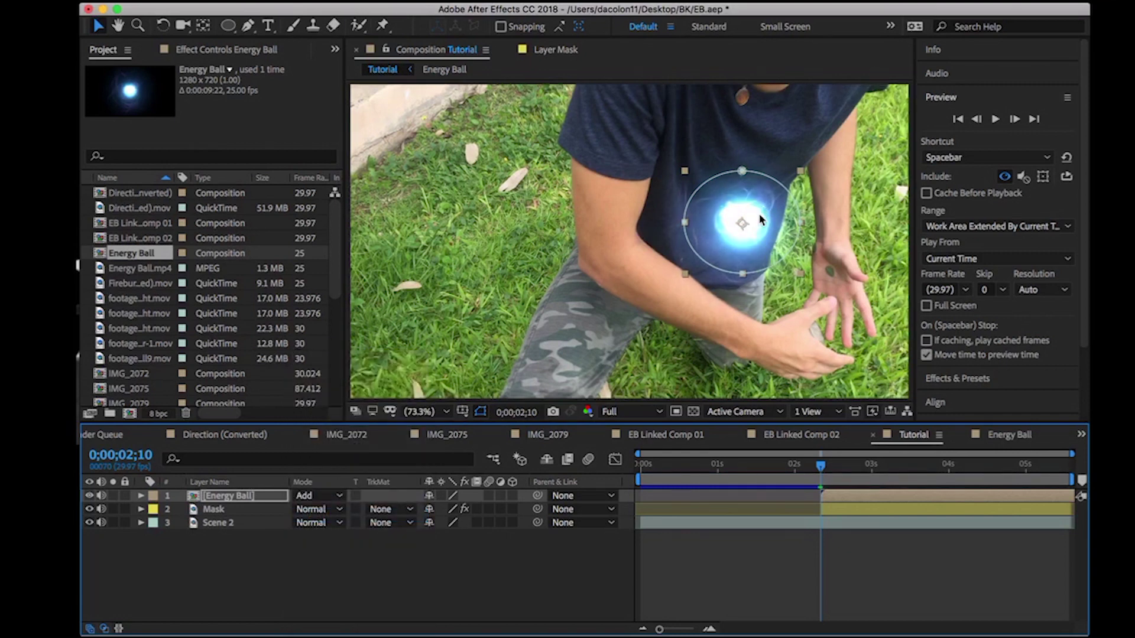
{"action": "left_click_drag", "start_coordinate": [760, 220], "coordinate": [848, 297]}
- Move Energy Ball below Mask, scale it to 150%, and center it between the hands
{"action": "key", "text": "s"}
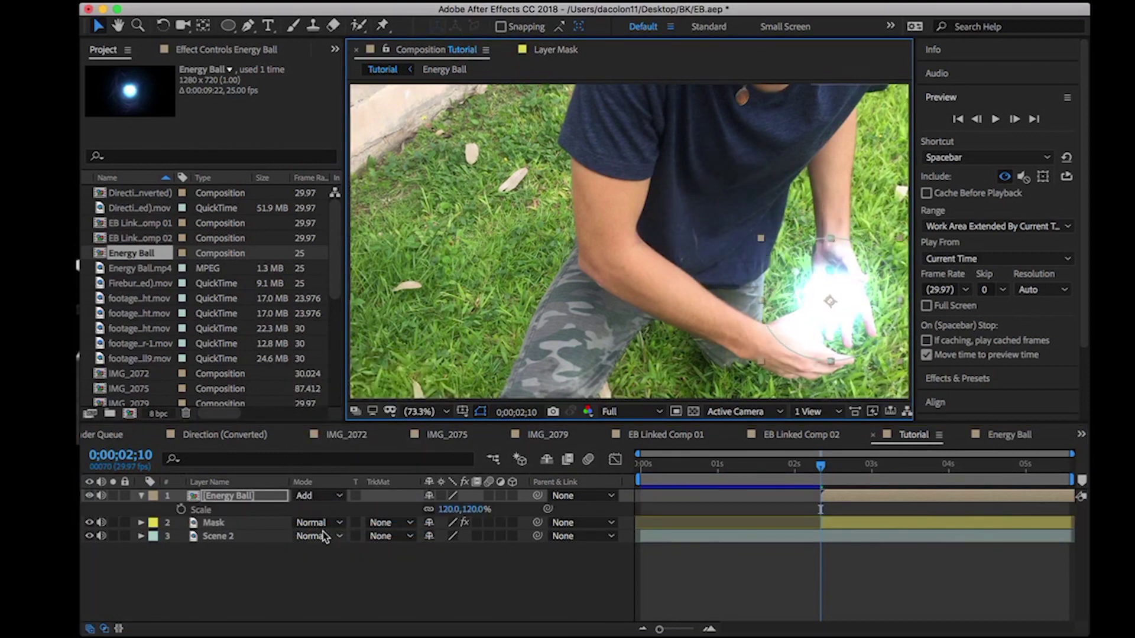
{"action": "left_click_drag", "start_coordinate": [236, 498], "coordinate": [235, 530]}
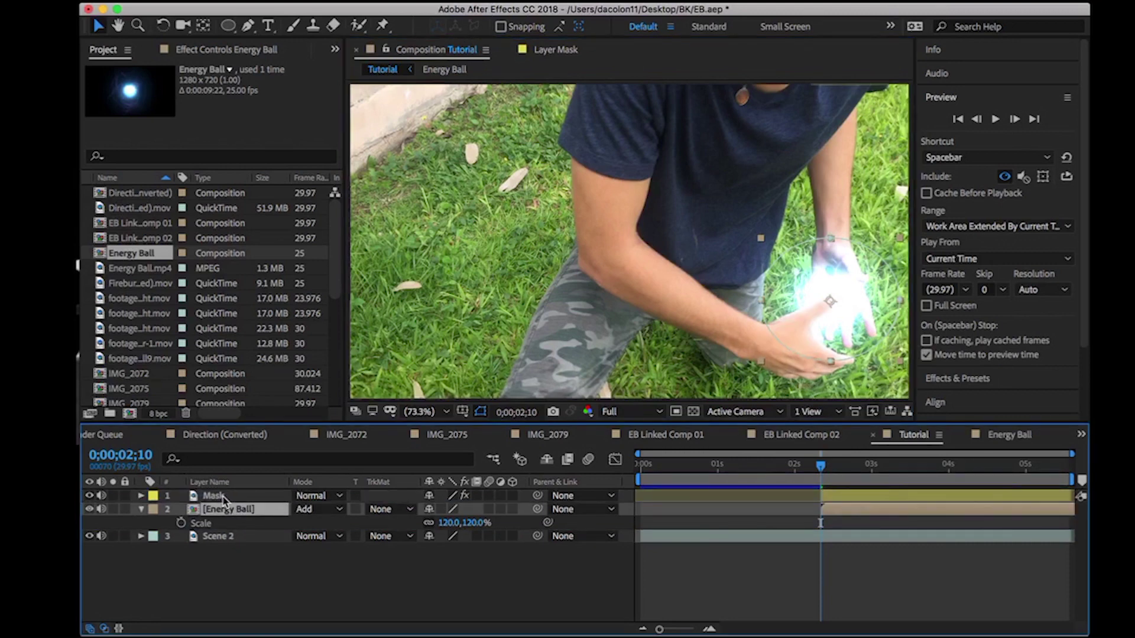
{"action": "mouse_move", "coordinate": [839, 288]}
{"action": "left_mouse_down"}
{"action": "mouse_move", "coordinate": [843, 298]}
{"action": "mouse_move", "coordinate": [728, 302]}
{"action": "mouse_move", "coordinate": [635, 239]}
{"action": "mouse_move", "coordinate": [777, 348]}
{"action": "mouse_move", "coordinate": [834, 314]}
{"action": "mouse_move", "coordinate": [835, 293]}
{"action": "left_mouse_up"}
{"action": "left_click", "coordinate": [448, 525]}
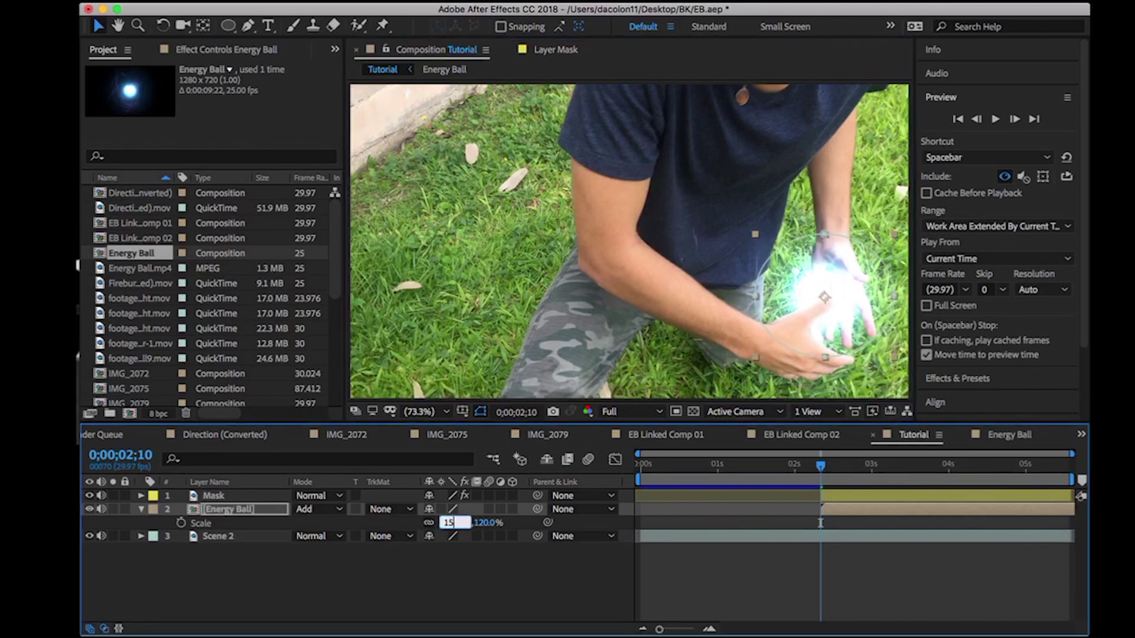
{"action": "type", "text": "150"}
{"action": "key", "text": "Return"}
{"action": "left_click_drag", "start_coordinate": [829, 283], "coordinate": [827, 279]}
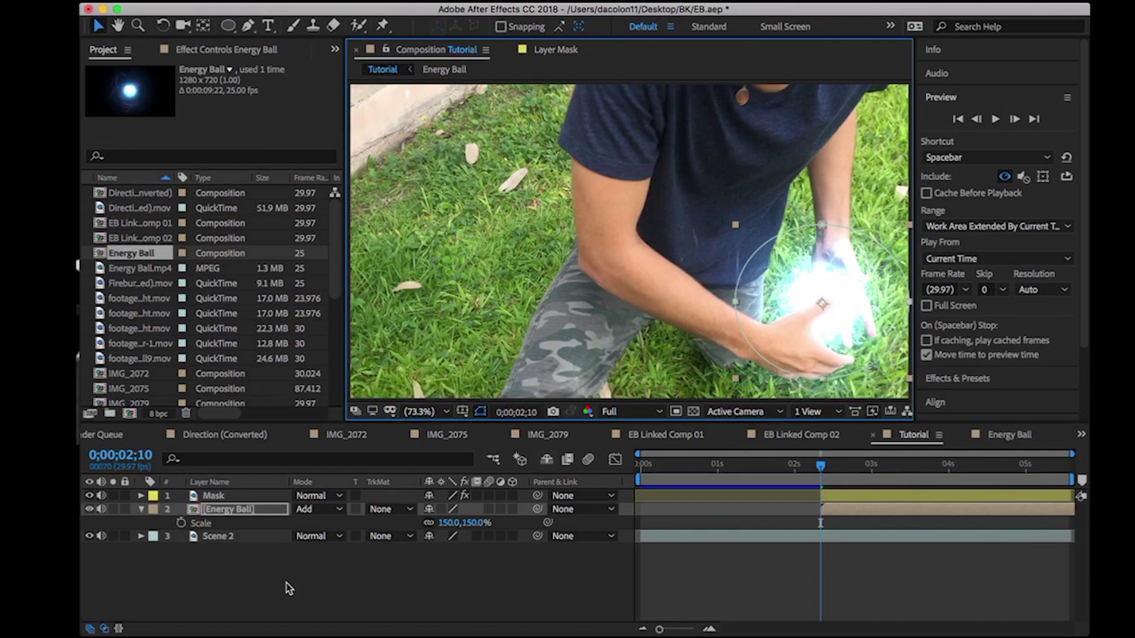
{"action": "key", "text": "p"}
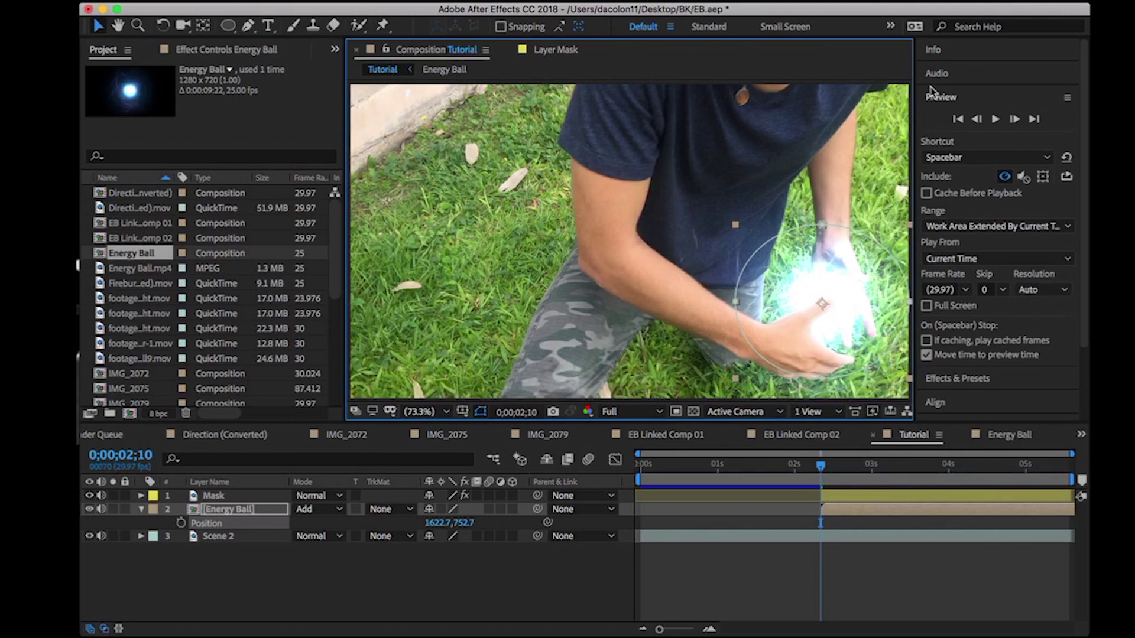
{"action": "left_click", "coordinate": [952, 101]}
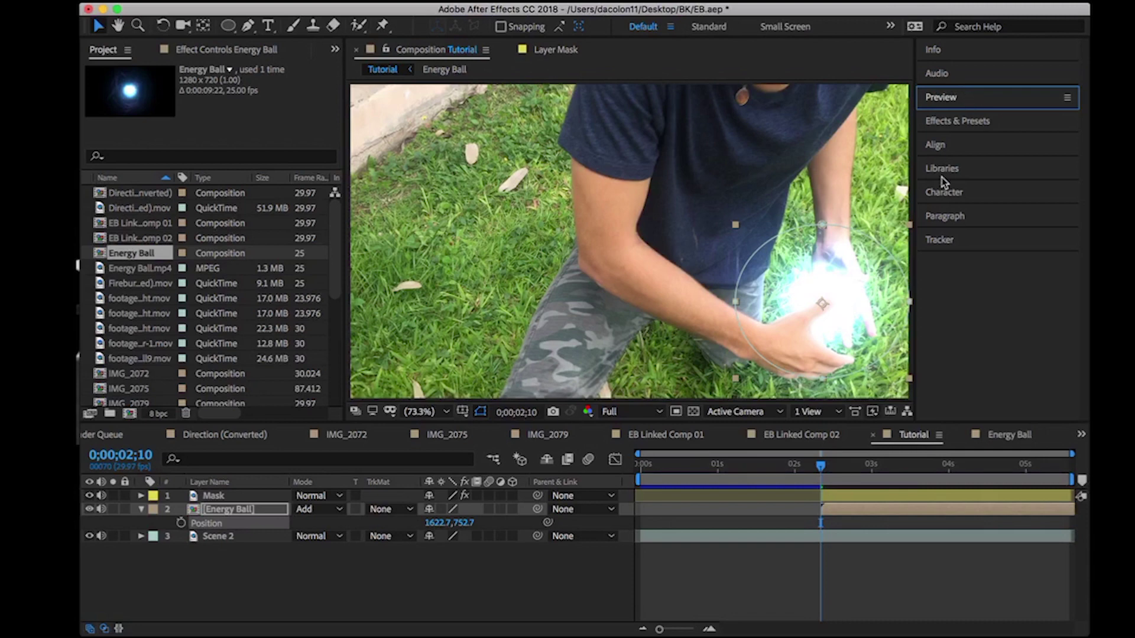
{"action": "left_click", "coordinate": [956, 99]}
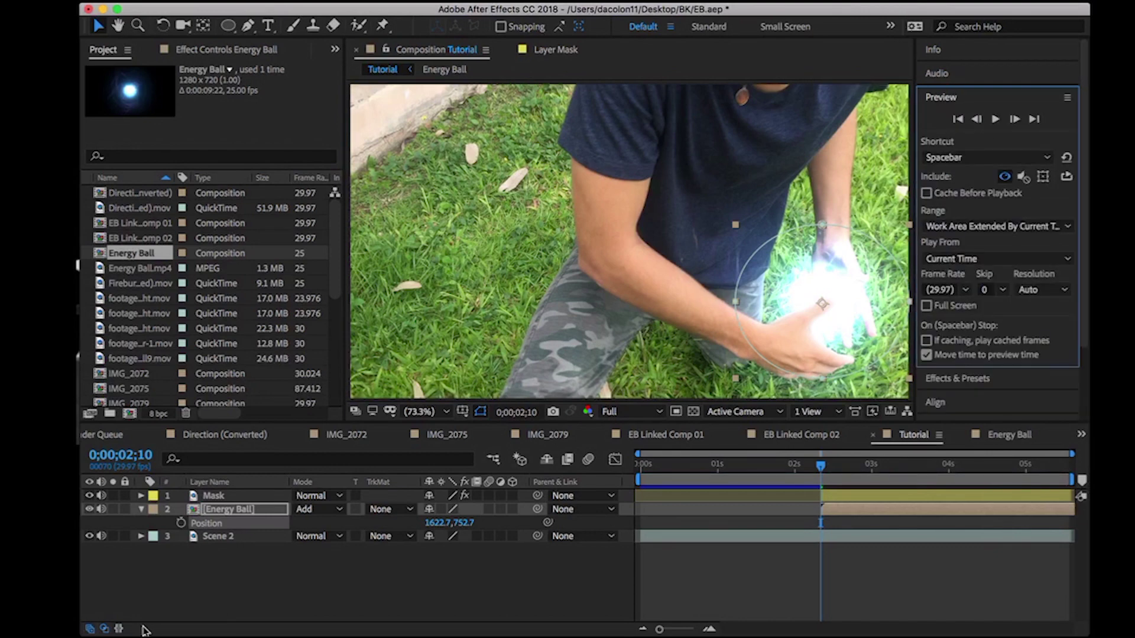
- Start Position keyframes, move the ball with the hands, and key Scale 200%
{"action": "left_click", "coordinate": [181, 524]}
{"action": "key", "text": "s"}
{"action": "key", "text": "Page_Down"}
{"action": "key", "text": "Page_Down"}
{"action": "key", "text": "Page_Down"}
{"action": "key", "text": "Page_Down"}
{"action": "left_click_drag", "start_coordinate": [864, 262], "coordinate": [721, 346]}
{"action": "key", "text": "Page_Down"}
{"action": "key", "text": "Page_Down"}
{"action": "key", "text": "Page_Down"}
{"action": "key", "text": "Page_Down"}
{"action": "key", "text": "Page_Down"}
{"action": "key", "text": "Page_Down"}
{"action": "key", "text": "Page_Down"}
{"action": "key", "text": "Page_Down"}
{"action": "key", "text": "Page_Down"}
{"action": "key", "text": "Page_Down"}
{"action": "key", "text": "Page_Down"}
{"action": "key", "text": "Page_Down"}
{"action": "key", "text": "Page_Down"}
{"action": "key", "text": "Page_Down"}
{"action": "key", "text": "Page_Down"}
{"action": "key", "text": "Page_Down"}
{"action": "key", "text": "Page_Down"}
{"action": "key", "text": "Page_Down"}
{"action": "key", "text": "Page_Down"}
{"action": "key", "text": "Page_Down"}
{"action": "left_click", "coordinate": [449, 523]}
{"action": "type", "text": "200"}
{"action": "key", "text": "Return"}
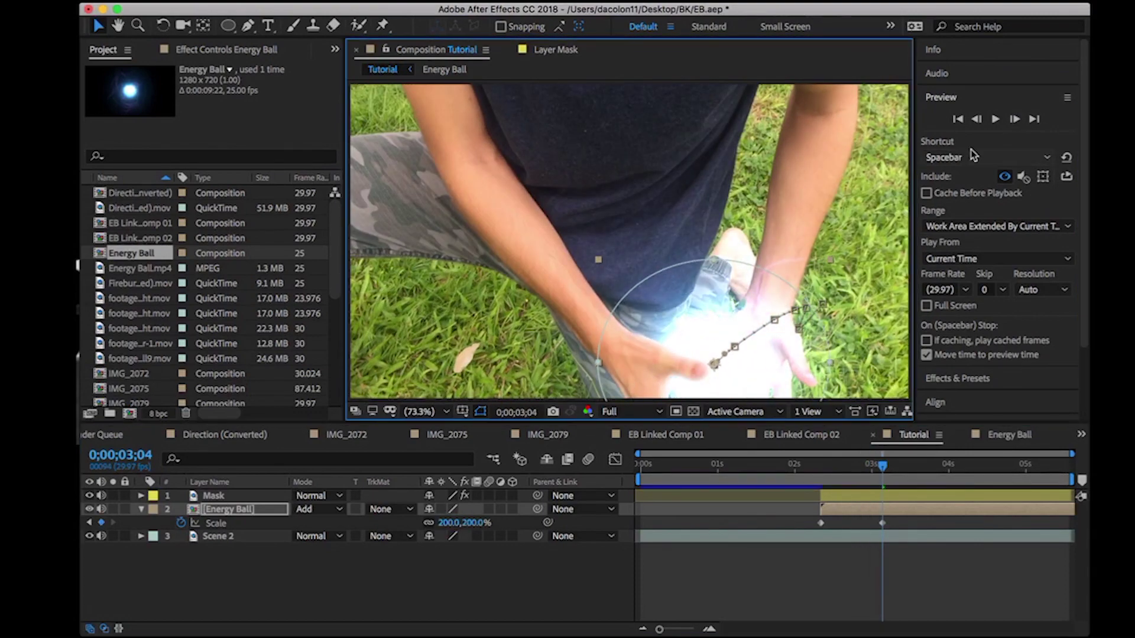
- Key Scale 300% further on, repositioning the ball up-left to follow the hands
{"action": "left_click", "coordinate": [1015, 119]}
{"action": "left_click_drag", "start_coordinate": [707, 333], "coordinate": [633, 254]}
{"action": "left_click", "coordinate": [448, 523]}
{"action": "type", "text": "300"}
{"action": "key", "text": "Return"}
{"action": "left_click", "coordinate": [1017, 120]}
{"action": "left_click", "coordinate": [1017, 120]}
{"action": "left_click", "coordinate": [1016, 119]}
{"action": "left_click", "coordinate": [1016, 119]}
{"action": "left_click", "coordinate": [1016, 119]}
{"action": "left_click", "coordinate": [1015, 119]}
{"action": "left_click", "coordinate": [530, 605]}
- Preview the growing ball and scrub back to land on the last scale keyframe
{"action": "key", "text": "space"}
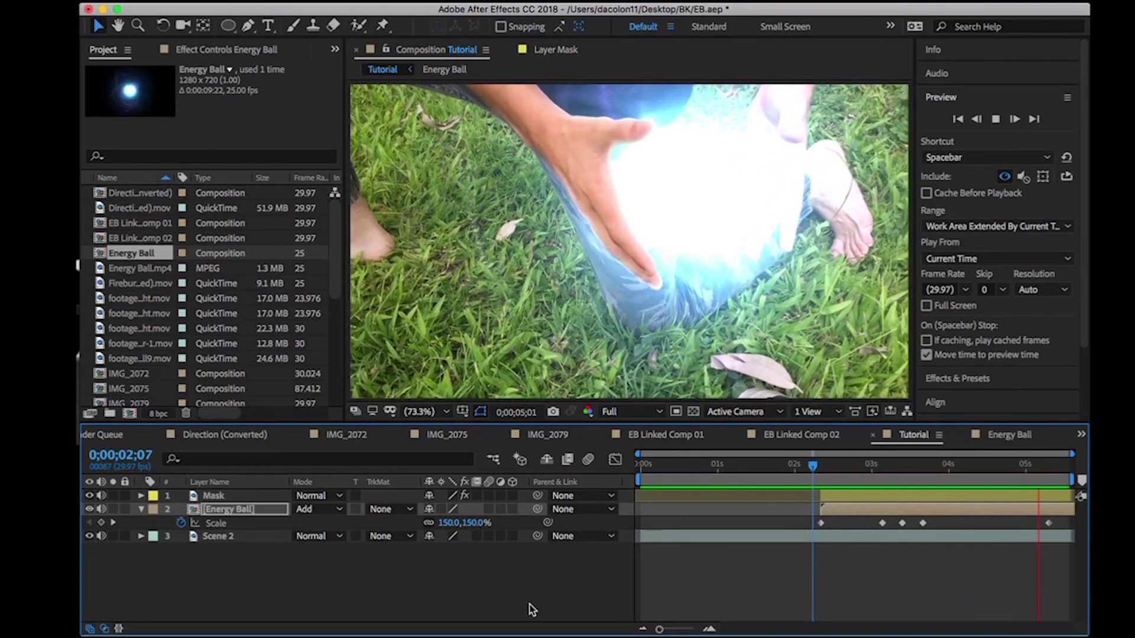
{"action": "key", "text": "space"}
{"action": "left_click_drag", "start_coordinate": [658, 466], "coordinate": [956, 465]}
{"action": "key", "text": "End"}
{"action": "left_click_drag", "start_coordinate": [1017, 537], "coordinate": [1036, 550]}
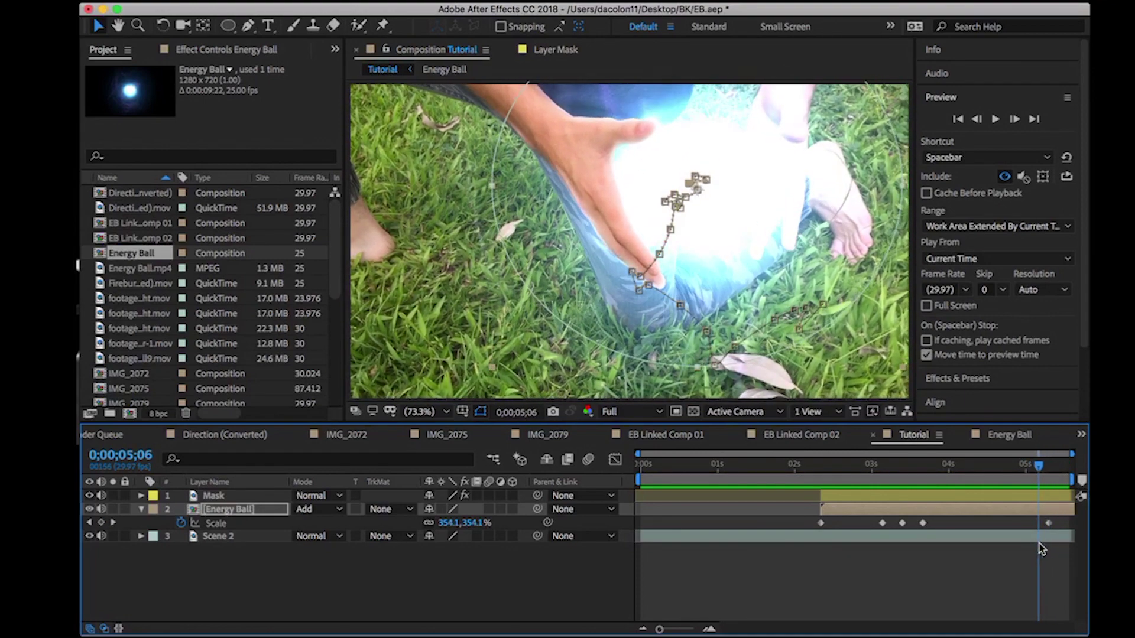
{"action": "mouse_move", "coordinate": [1066, 540]}
{"action": "left_mouse_down"}
{"action": "mouse_move", "coordinate": [960, 549]}
{"action": "mouse_move", "coordinate": [1049, 552]}
{"action": "left_mouse_up"}
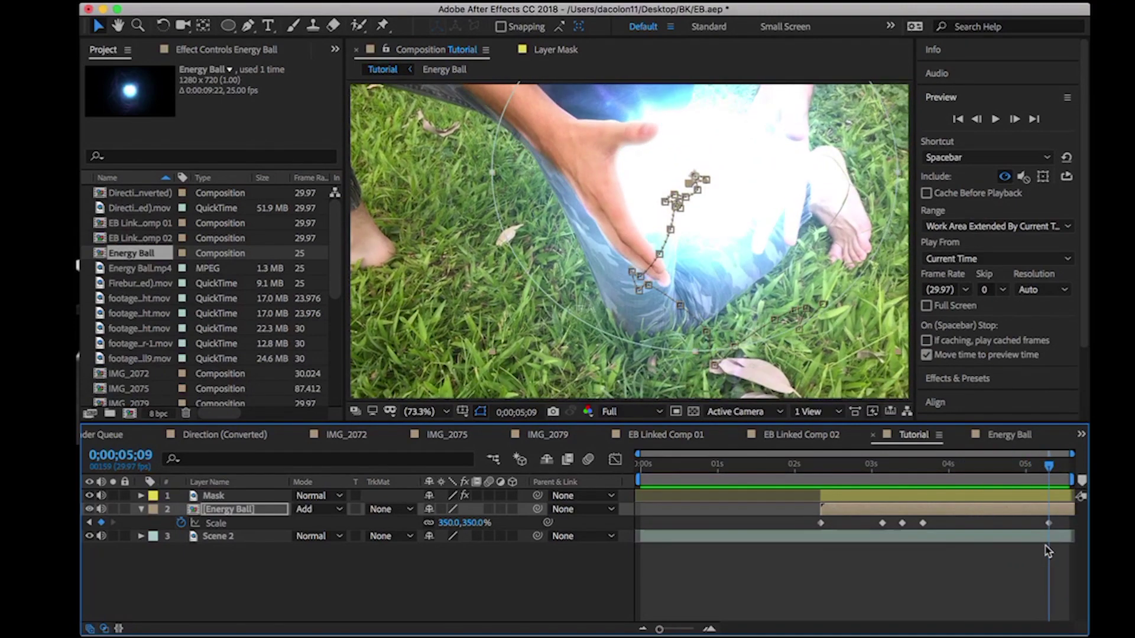
{"action": "left_click_drag", "start_coordinate": [1054, 550], "coordinate": [1049, 550]}
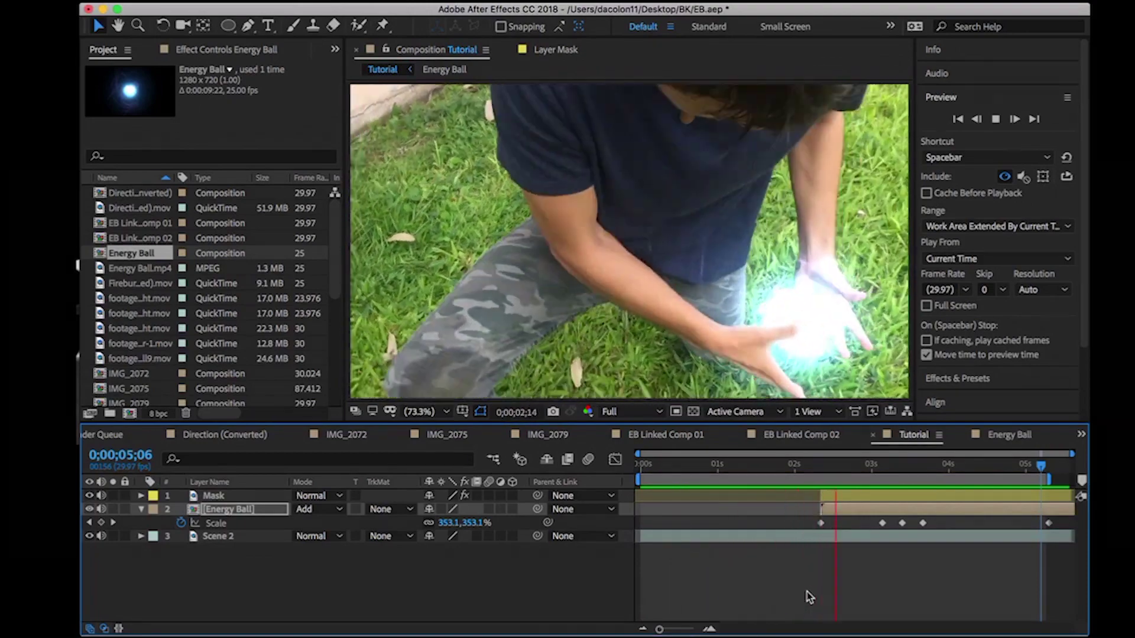
{"action": "key", "text": "space"}
{"action": "left_click_drag", "start_coordinate": [902, 471], "coordinate": [826, 470]}
{"action": "key", "text": "Page_Up"}
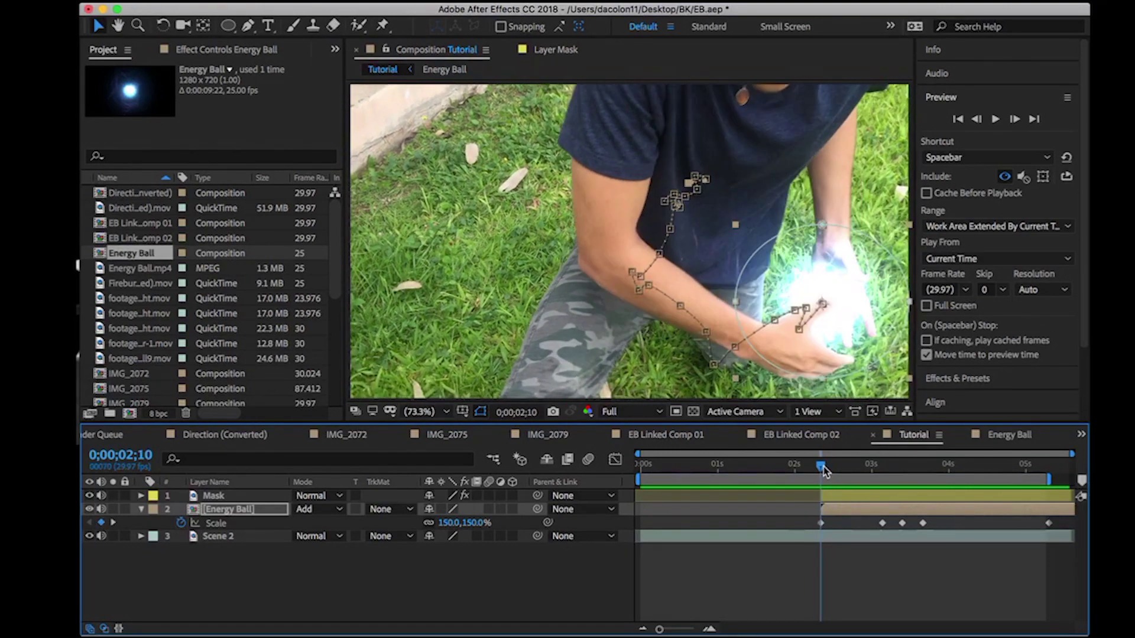
- Keyframe Energy Ball's Opacity from 0% at 2;10 to nearly 100% at 3;29, then preview
{"action": "key", "text": "t"}
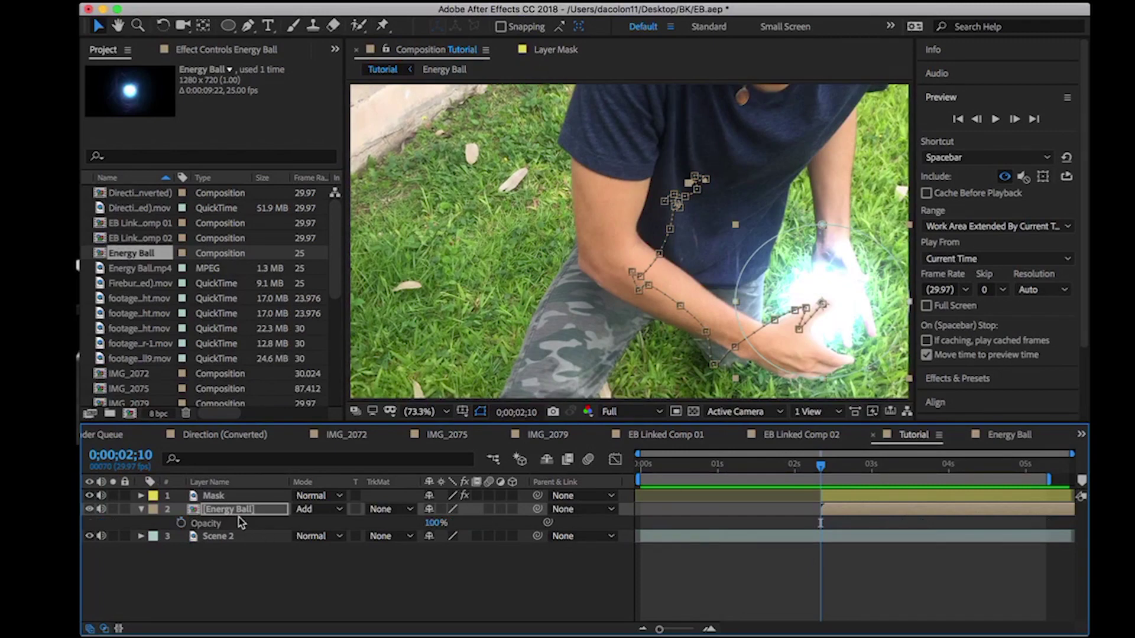
{"action": "left_click", "coordinate": [181, 524]}
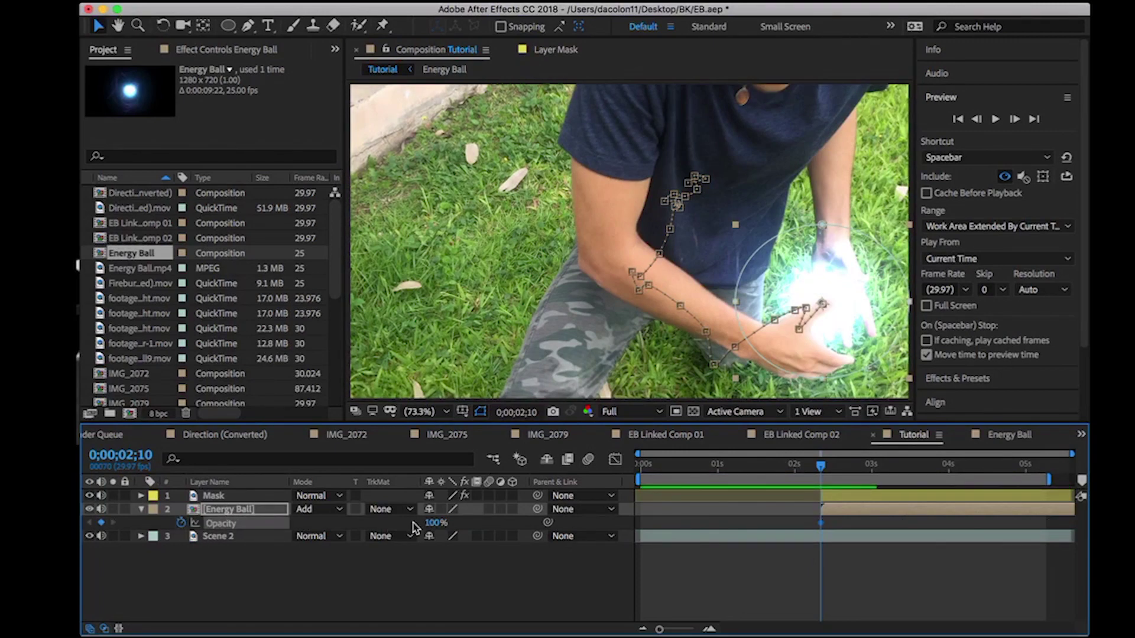
{"action": "left_click_drag", "start_coordinate": [362, 525], "coordinate": [337, 526]}
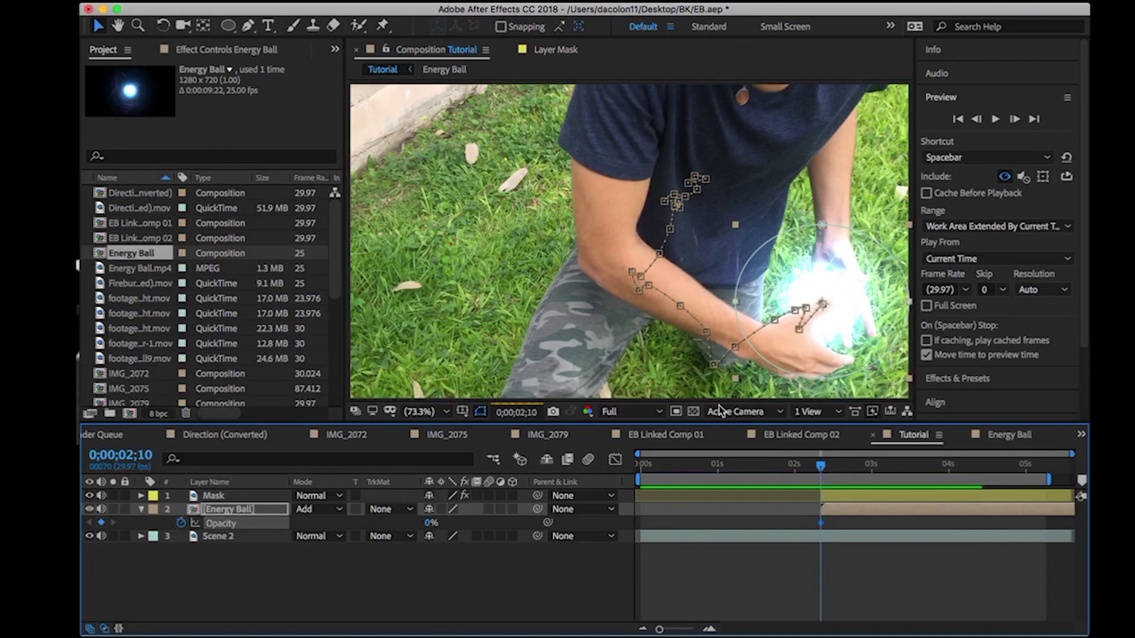
{"action": "key", "text": "shift+Page_Down"}
{"action": "key", "text": "shift+Page_Down"}
{"action": "key", "text": "shift+Page_Down"}
{"action": "key", "text": "shift+Page_Down"}
{"action": "key", "text": "shift+Page_Down"}
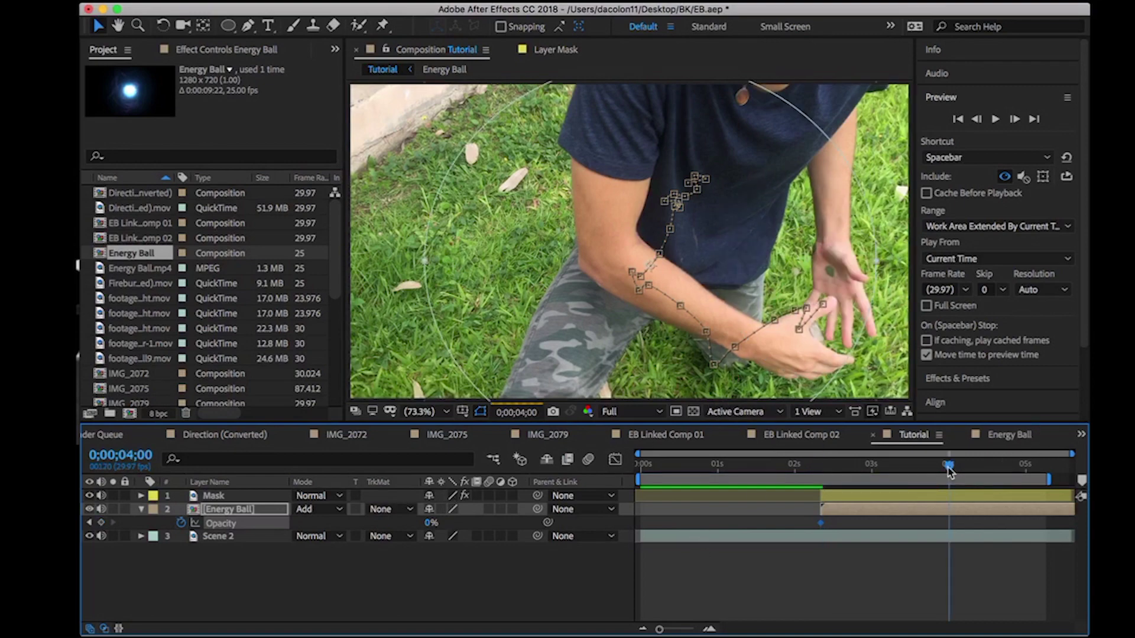
{"action": "left_click_drag", "start_coordinate": [881, 471], "coordinate": [947, 484]}
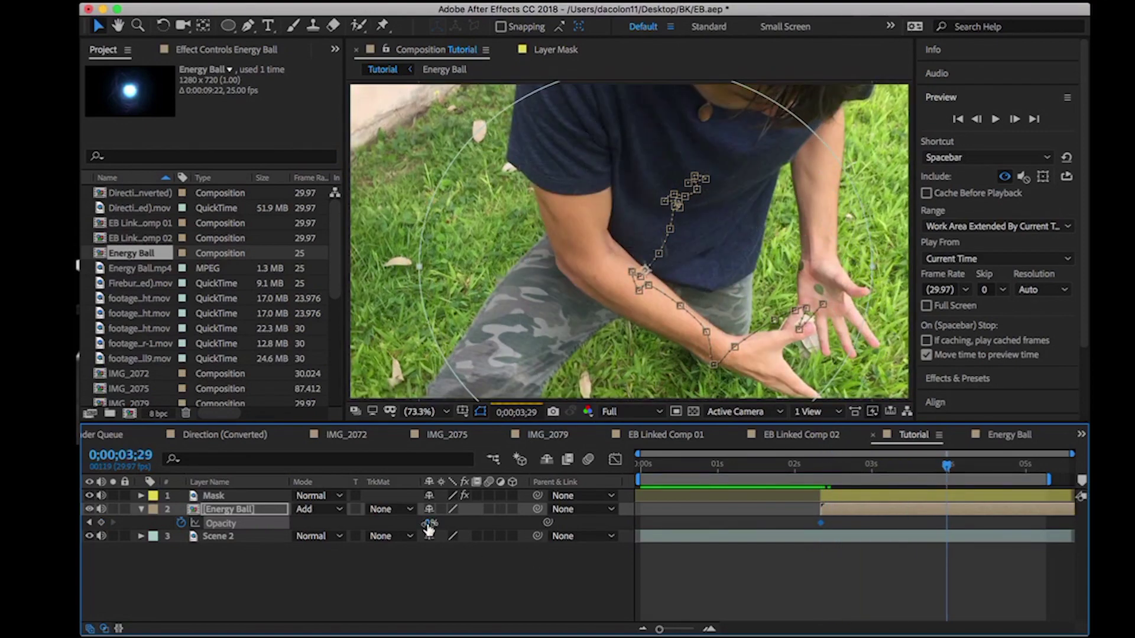
{"action": "left_click_drag", "start_coordinate": [435, 522], "coordinate": [670, 536]}
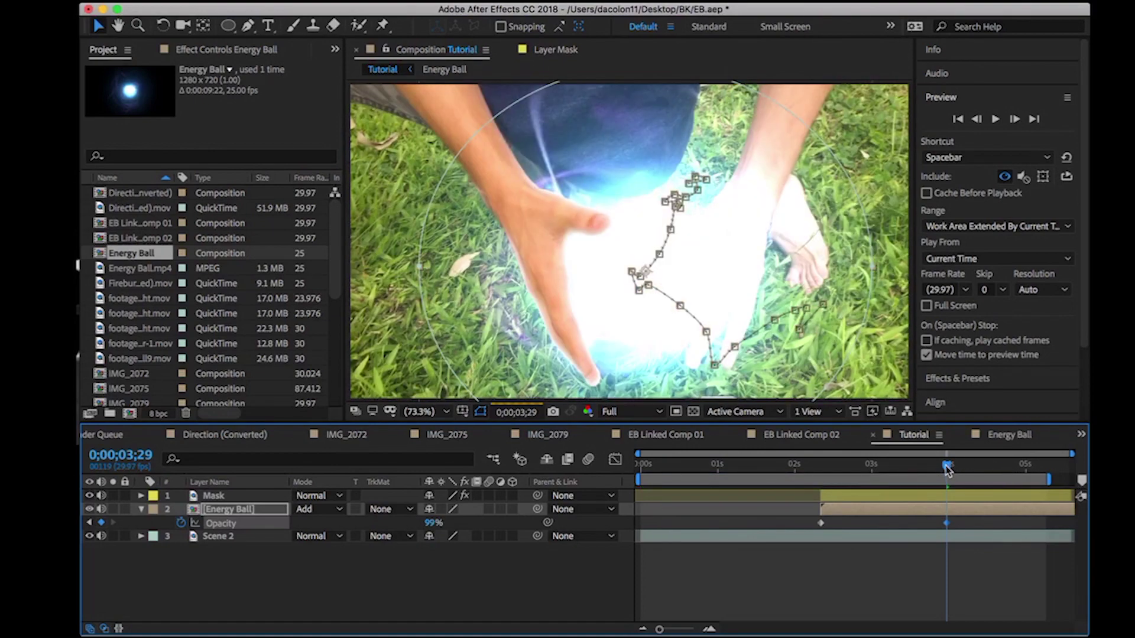
{"action": "left_click_drag", "start_coordinate": [949, 473], "coordinate": [818, 485]}
{"action": "key", "text": "space"}
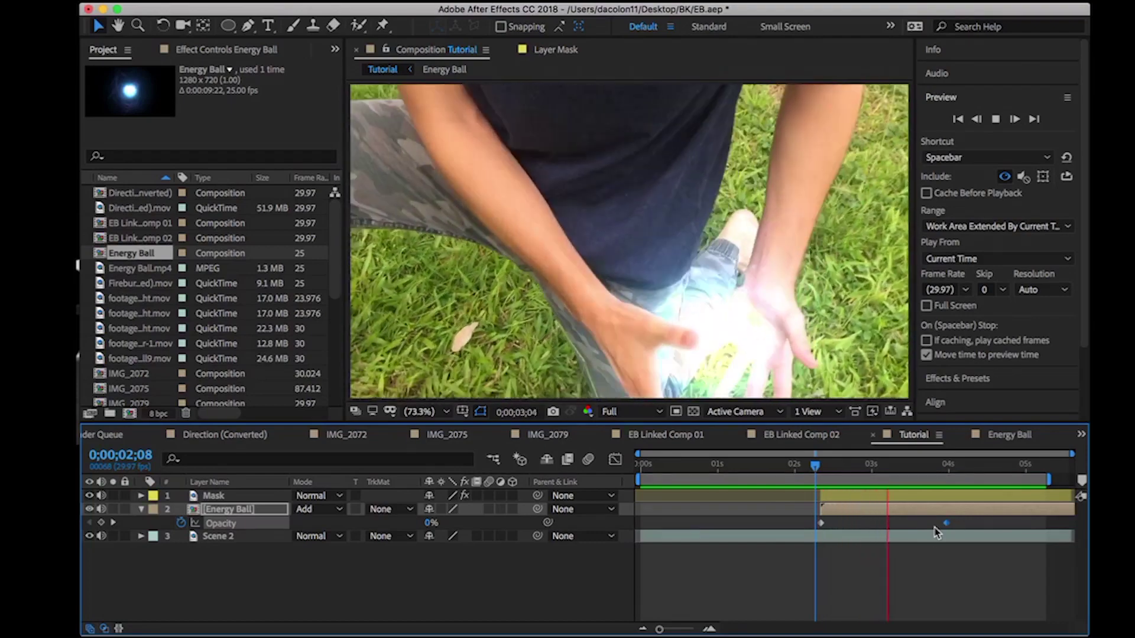
{"action": "key", "text": "space"}
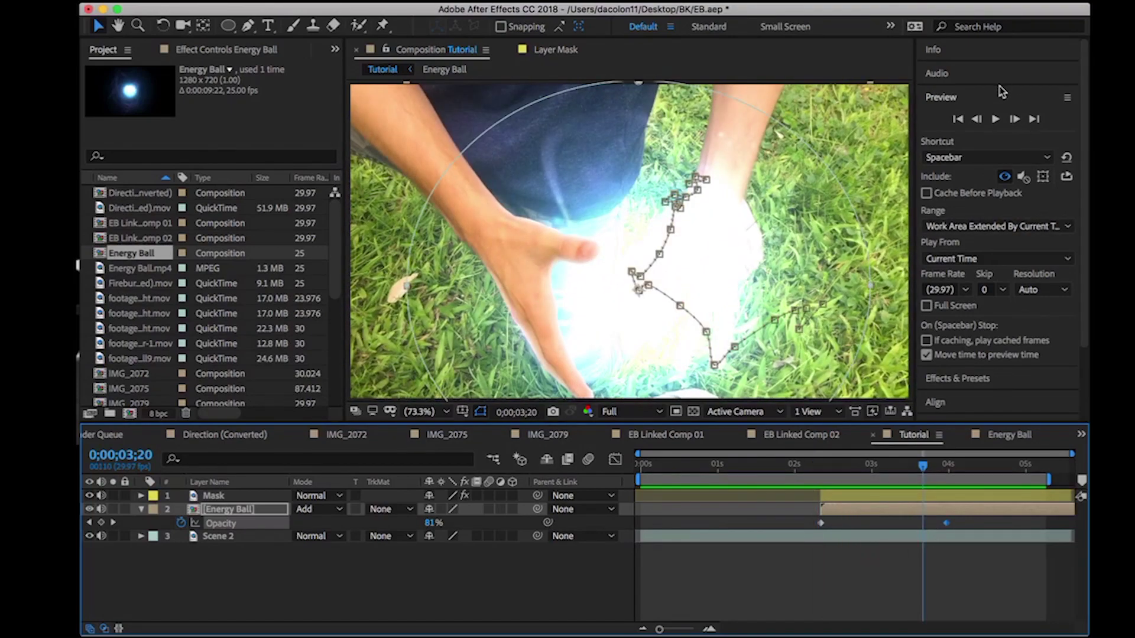
- Find the Hue/Saturation effect with a 'hue' search and apply it to the Energy Ball layer
{"action": "left_click", "coordinate": [998, 96]}
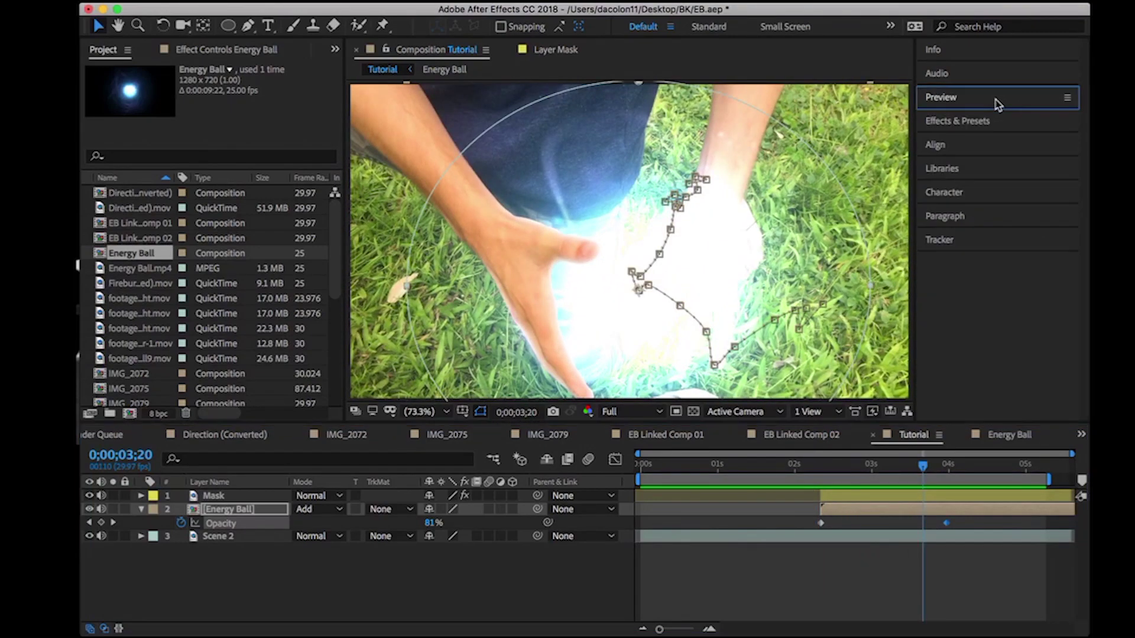
{"action": "left_click", "coordinate": [994, 131]}
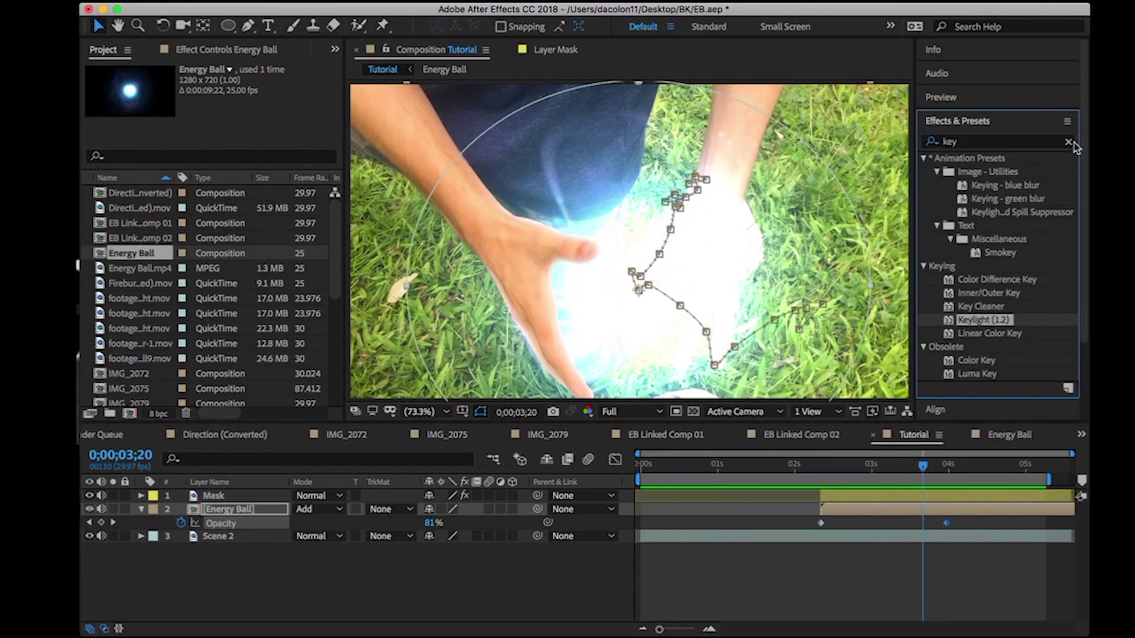
{"action": "left_click", "coordinate": [1066, 140]}
{"action": "left_click", "coordinate": [1034, 142]}
{"action": "type", "text": "h"}
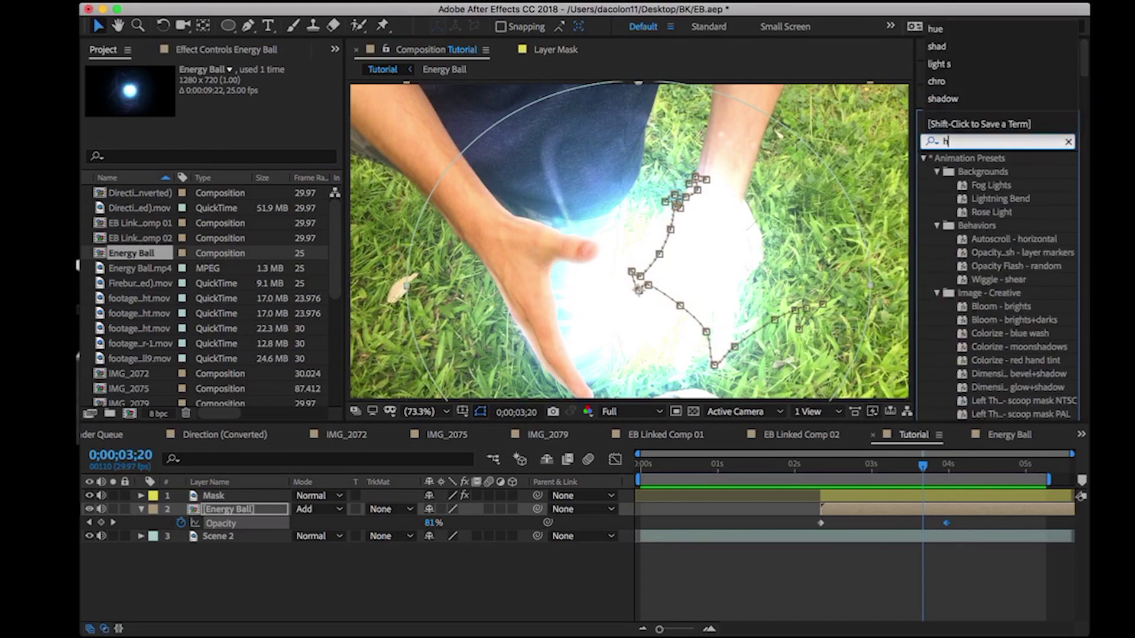
{"action": "type", "text": "ue"}
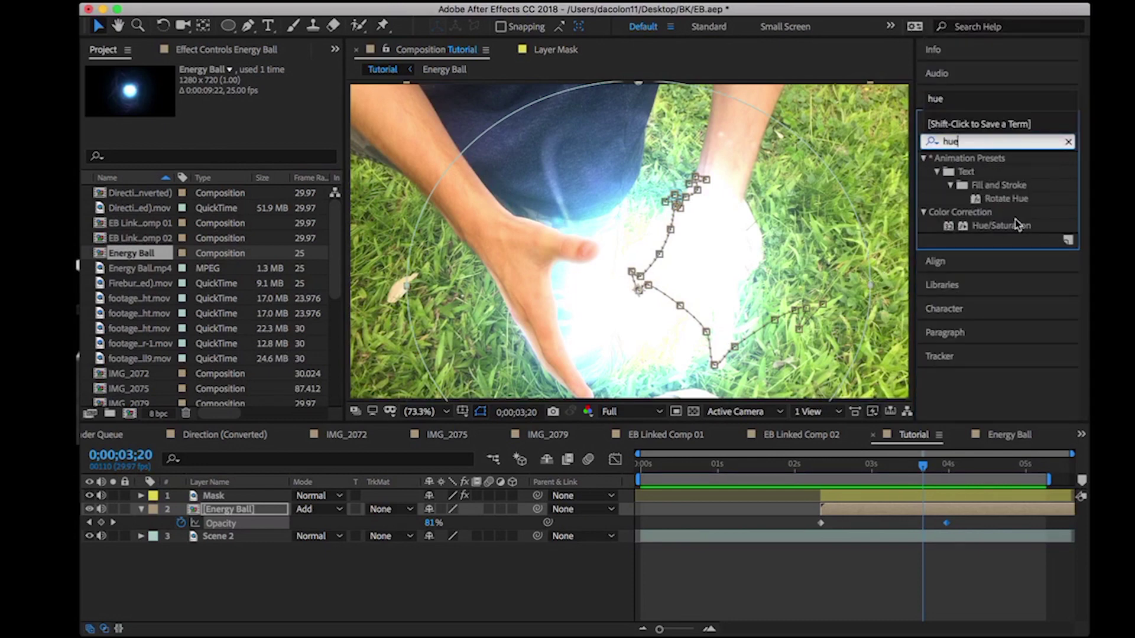
{"action": "left_click_drag", "start_coordinate": [1015, 228], "coordinate": [379, 376]}
{"action": "left_click_drag", "start_coordinate": [209, 522], "coordinate": [232, 510]}
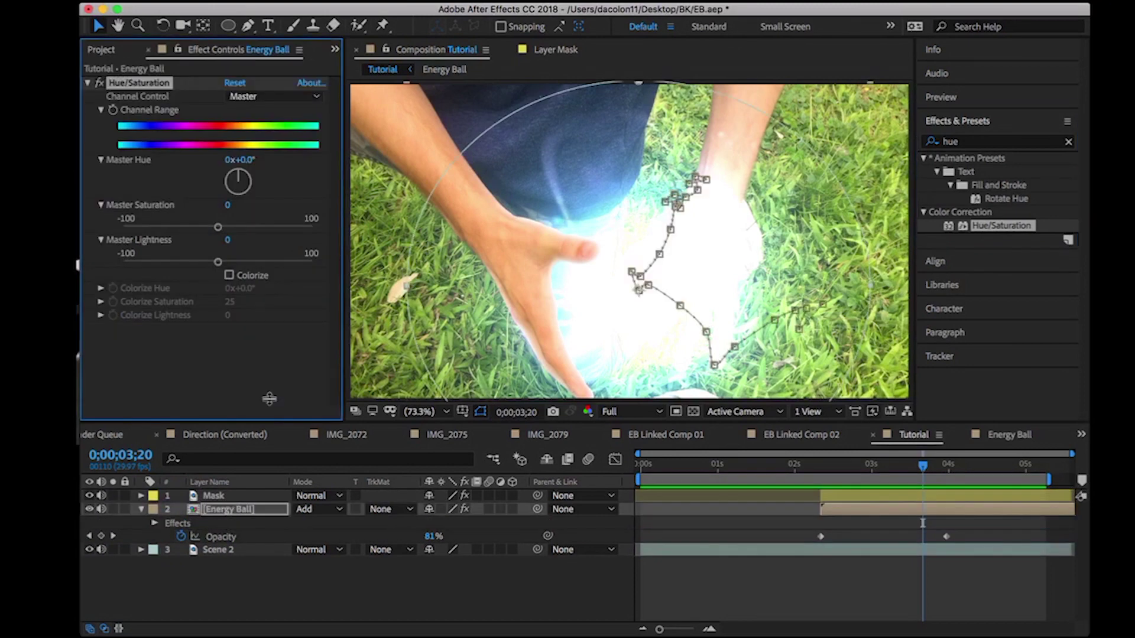
- Turn on Colorize and set a Colorize Hue keyframe at 0;00;03;00
{"action": "left_click", "coordinate": [229, 276]}
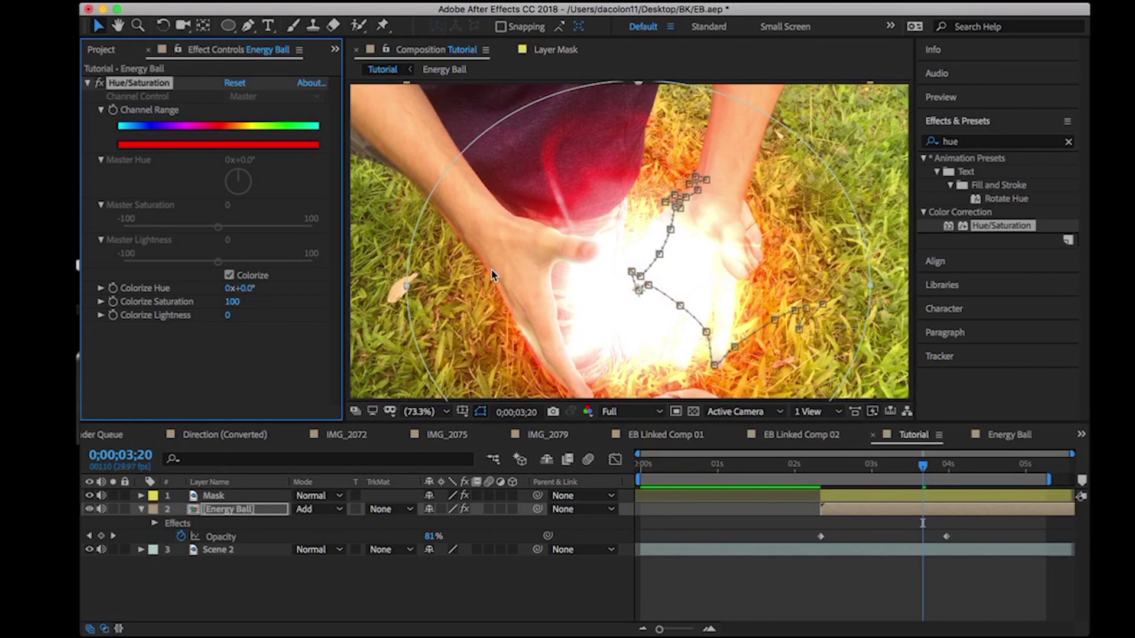
{"action": "left_click_drag", "start_coordinate": [924, 469], "coordinate": [826, 473]}
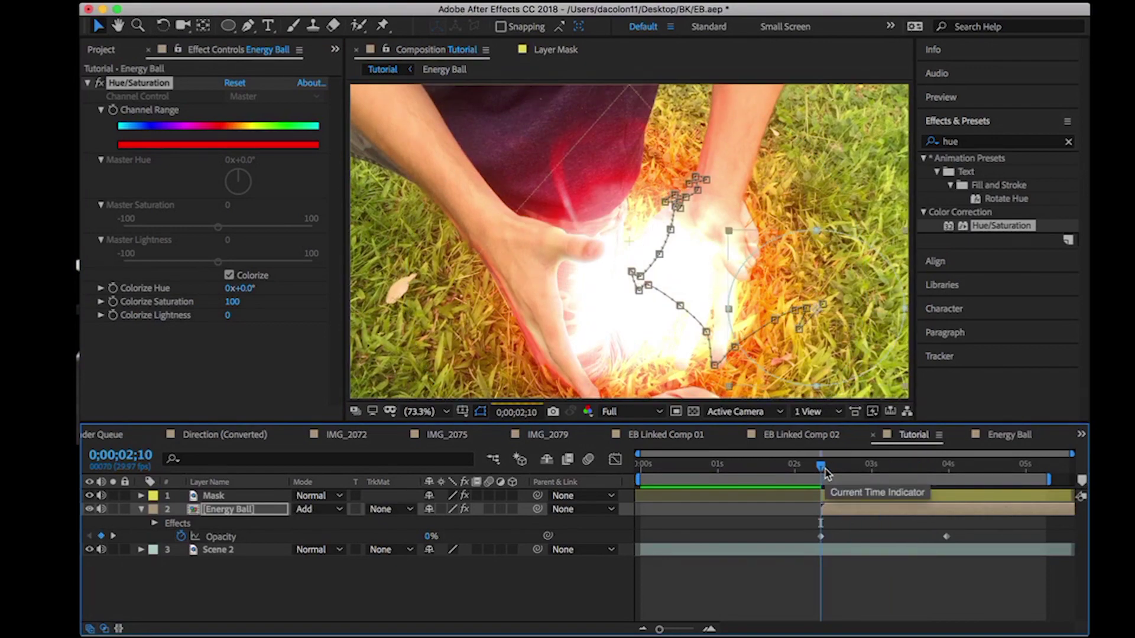
{"action": "left_click_drag", "start_coordinate": [826, 473], "coordinate": [872, 471]}
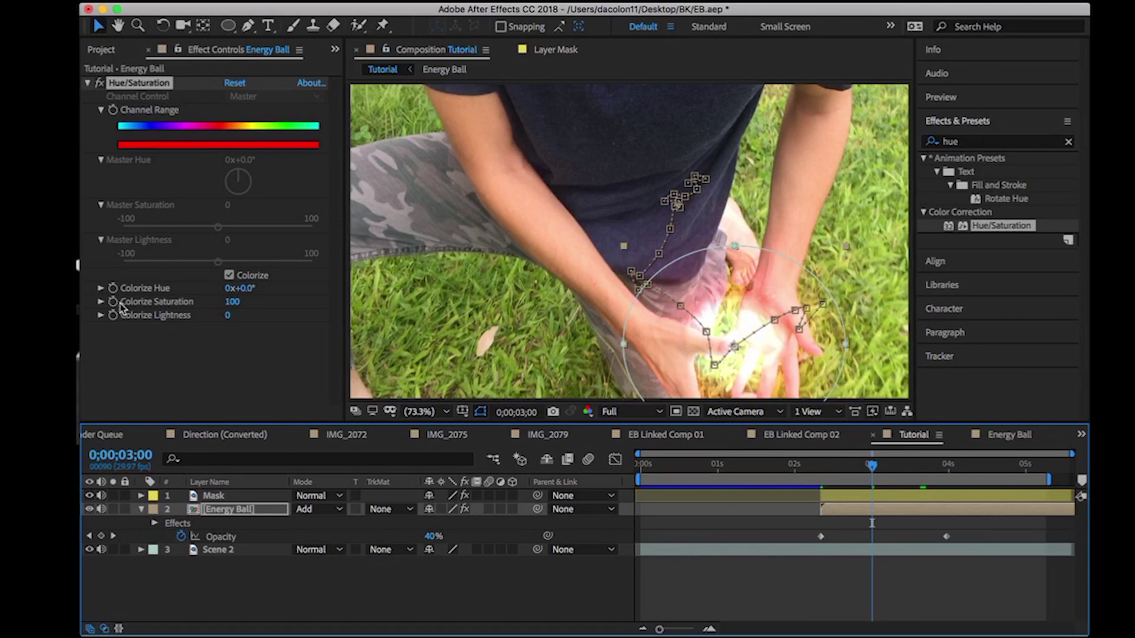
{"action": "left_click", "coordinate": [113, 288]}
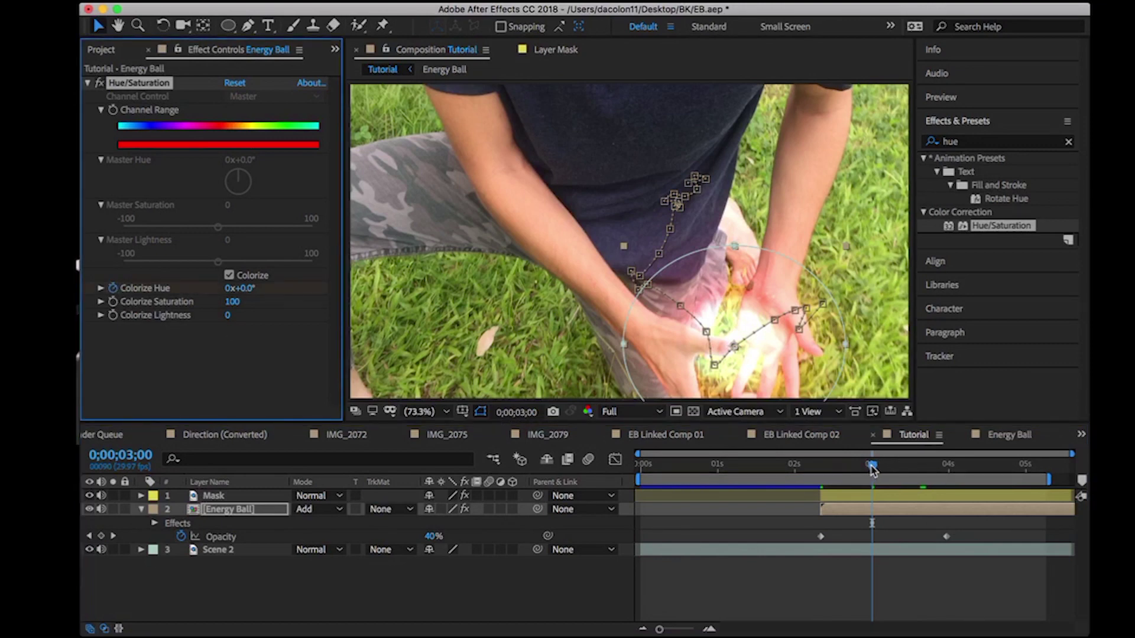
- At 0;00;05;09, keyframe Colorize Hue at 15° for a warmer orange, then return to 0;00;02;10
{"action": "left_click_drag", "start_coordinate": [872, 470], "coordinate": [1052, 502]}
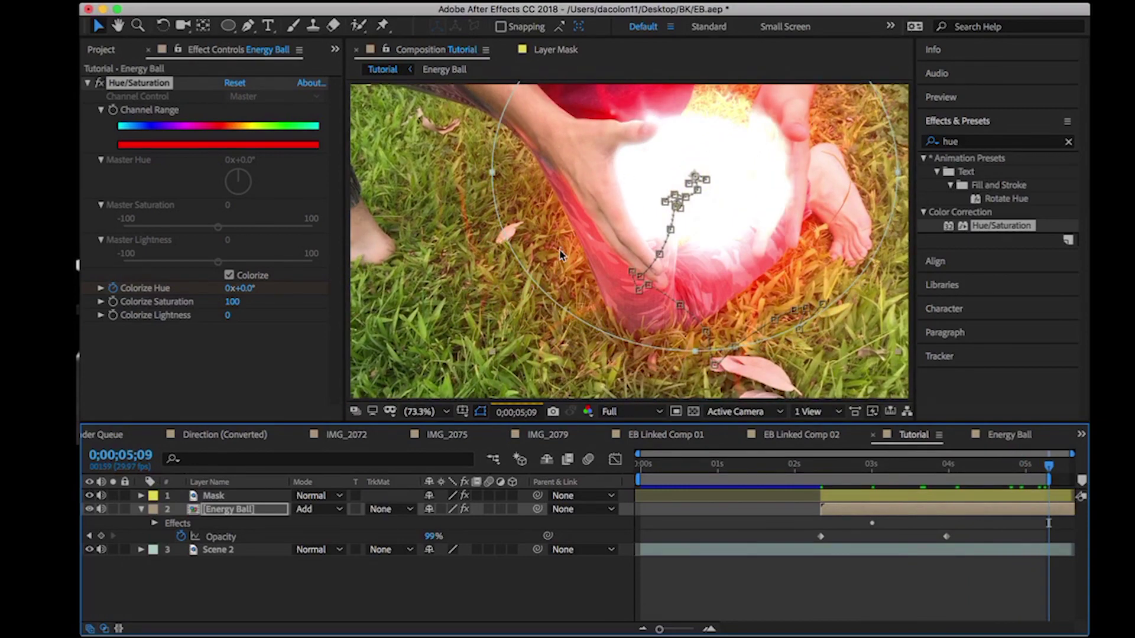
{"action": "left_click_drag", "start_coordinate": [247, 297], "coordinate": [267, 290]}
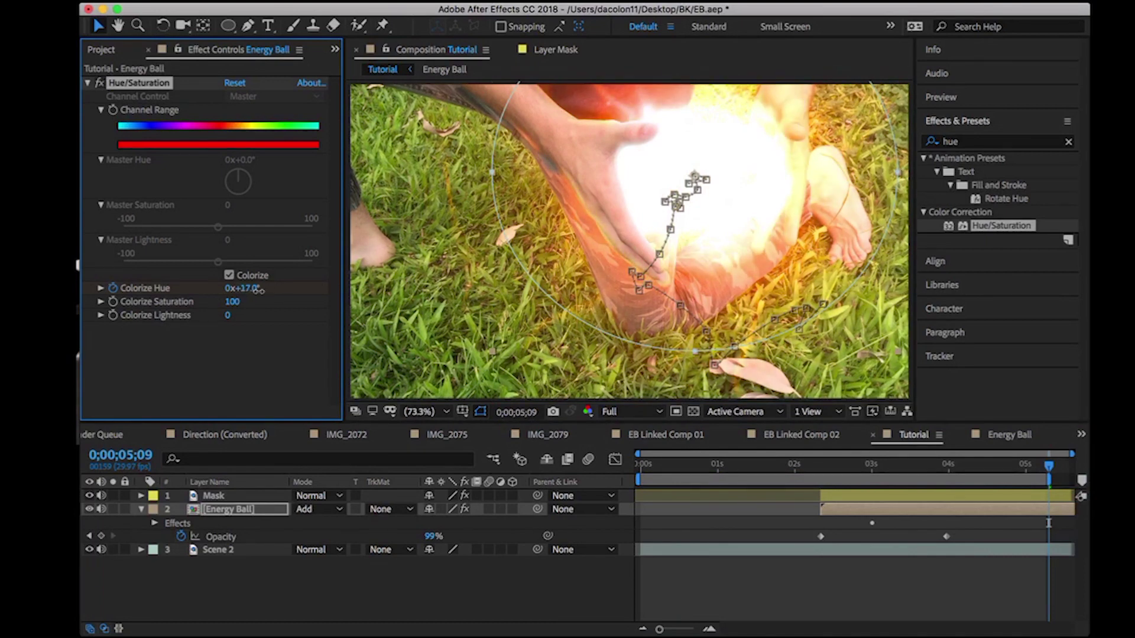
{"action": "left_click", "coordinate": [251, 289]}
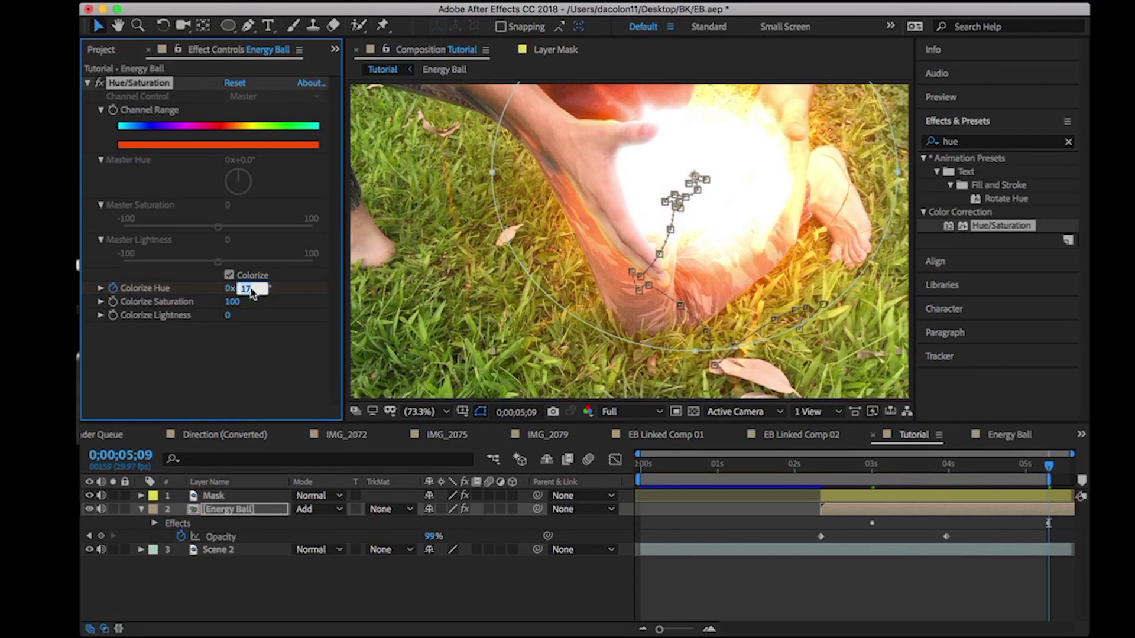
{"action": "key", "text": "Return"}
{"action": "left_click", "coordinate": [376, 585]}
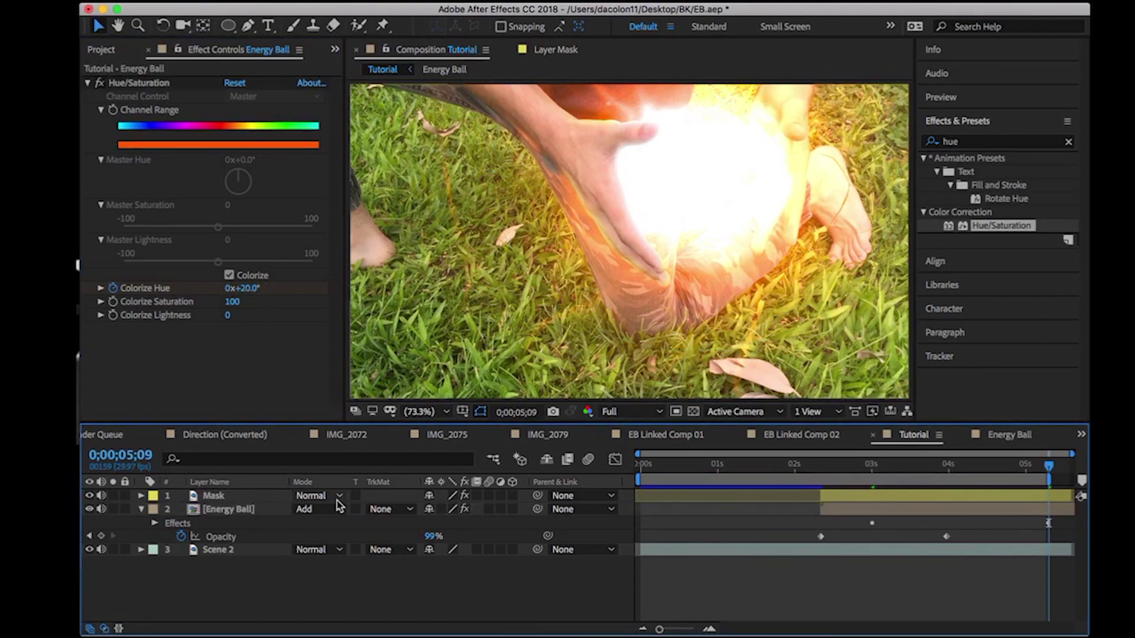
{"action": "left_click", "coordinate": [242, 289]}
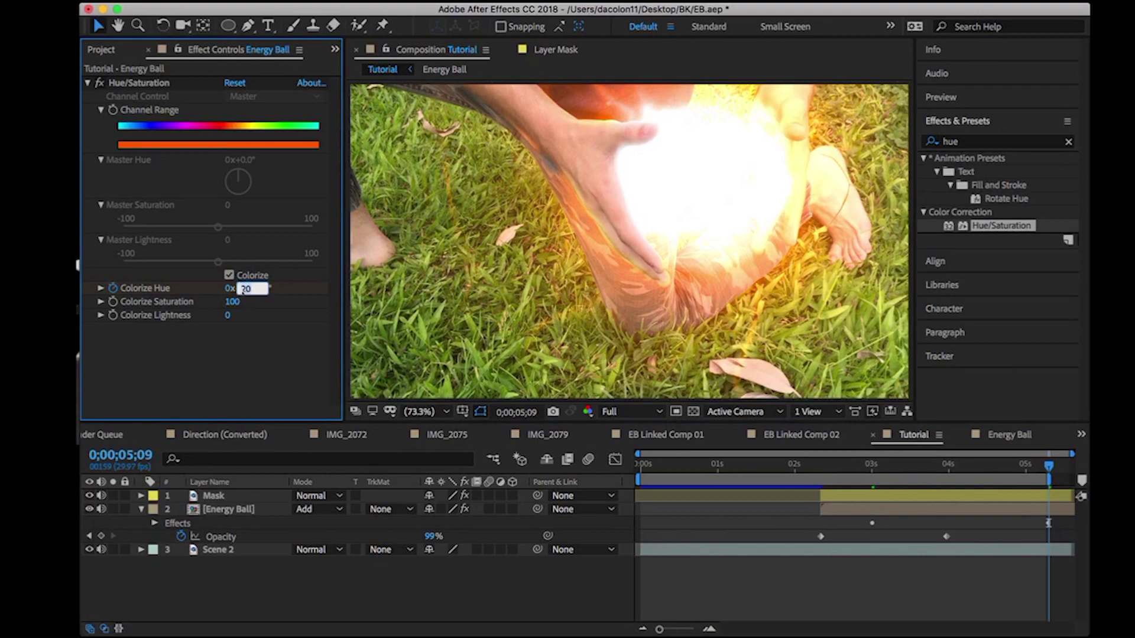
{"action": "key", "text": "Return"}
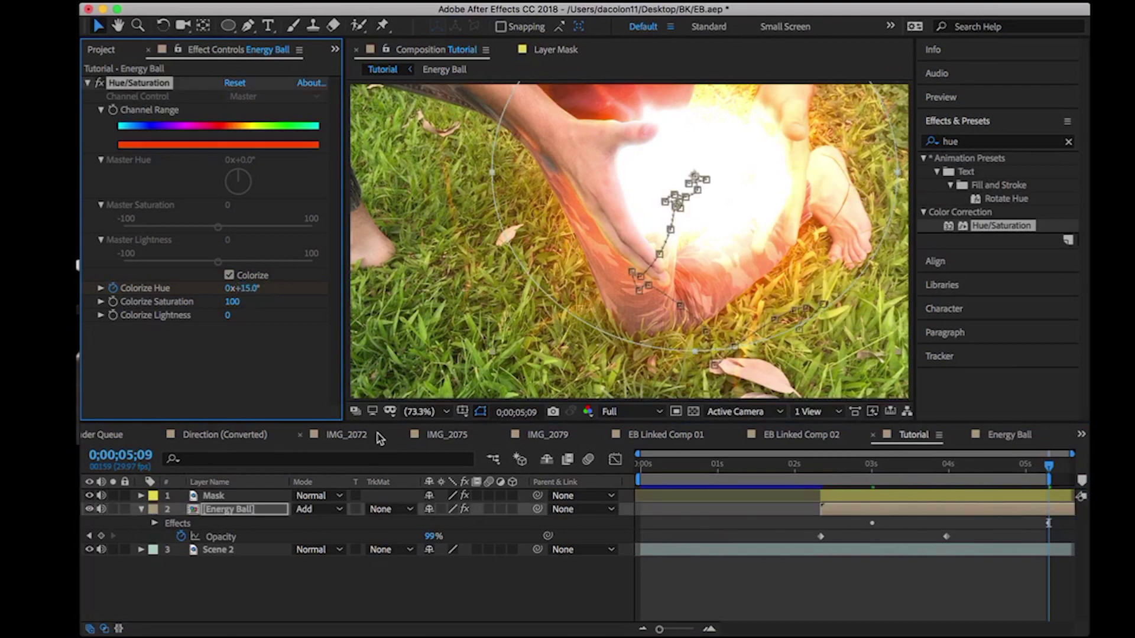
{"action": "left_click", "coordinate": [535, 612]}
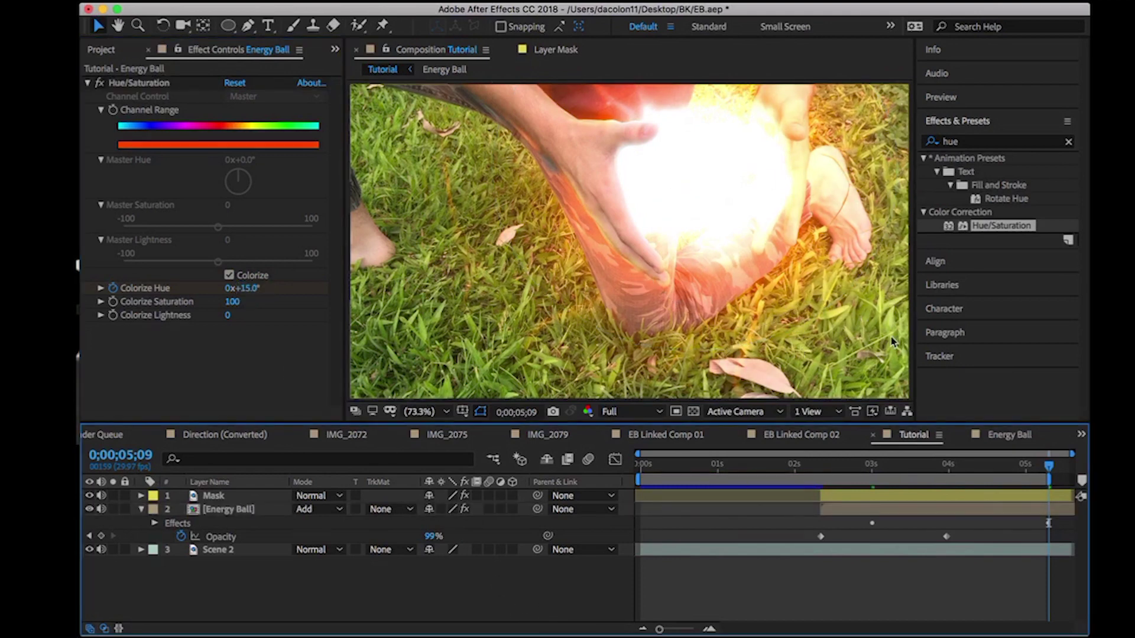
{"action": "left_click_drag", "start_coordinate": [860, 467], "coordinate": [818, 467]}
- Preview the orange energy ball, collapse the Energy Ball layer, and scrub through the frames where it appears
{"action": "key", "text": "space"}
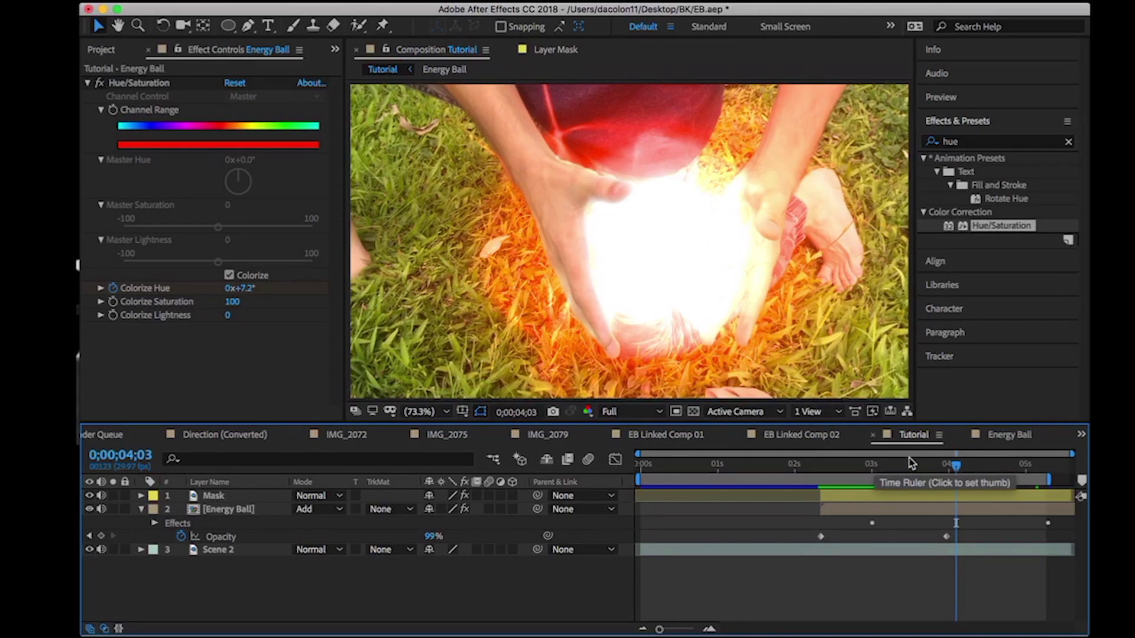
{"action": "left_click_drag", "start_coordinate": [952, 463], "coordinate": [828, 480]}
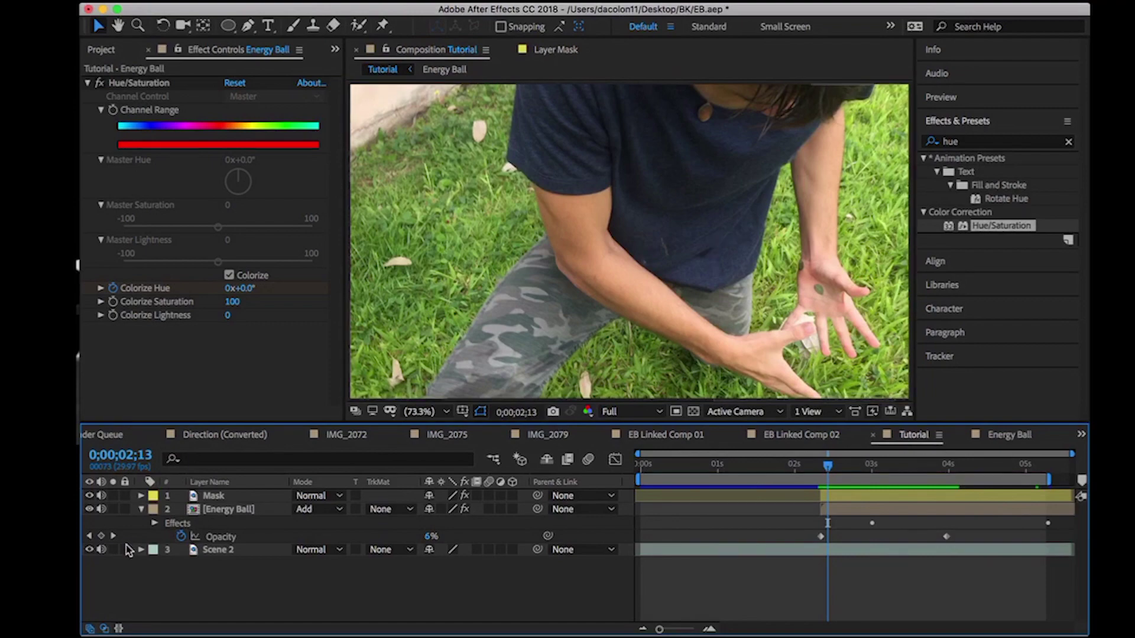
{"action": "left_click", "coordinate": [140, 509]}
{"action": "left_click_drag", "start_coordinate": [830, 476], "coordinate": [920, 476]}
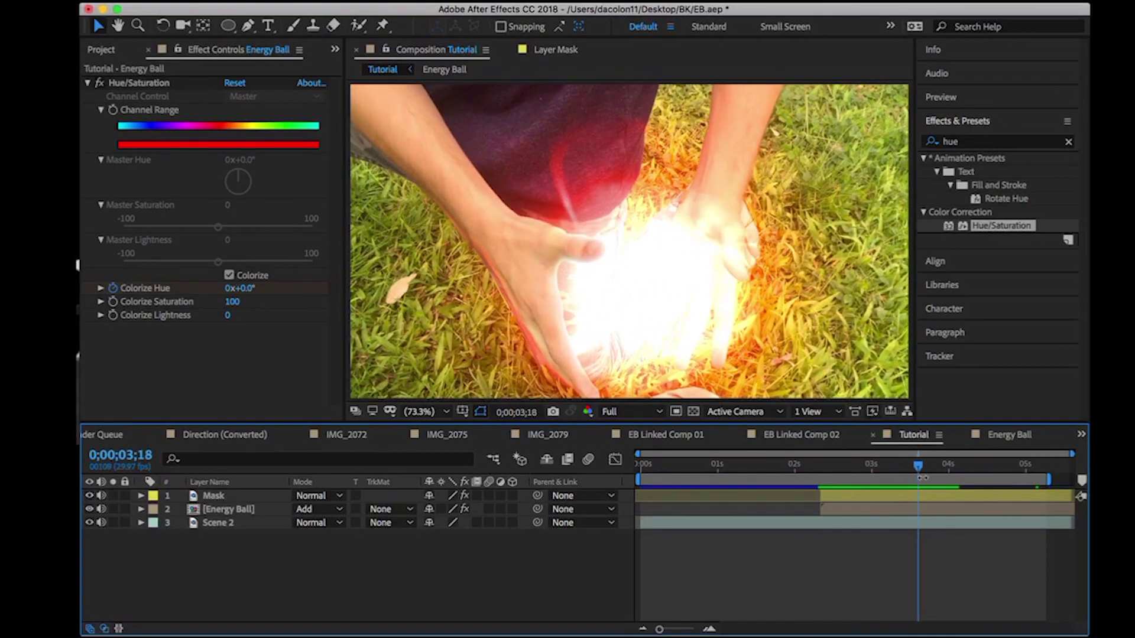
- Duplicate Scene 2, renaming the original 'Scene' and the copy 'Distord'
{"action": "left_click", "coordinate": [246, 528]}
{"action": "key", "text": "super+d"}
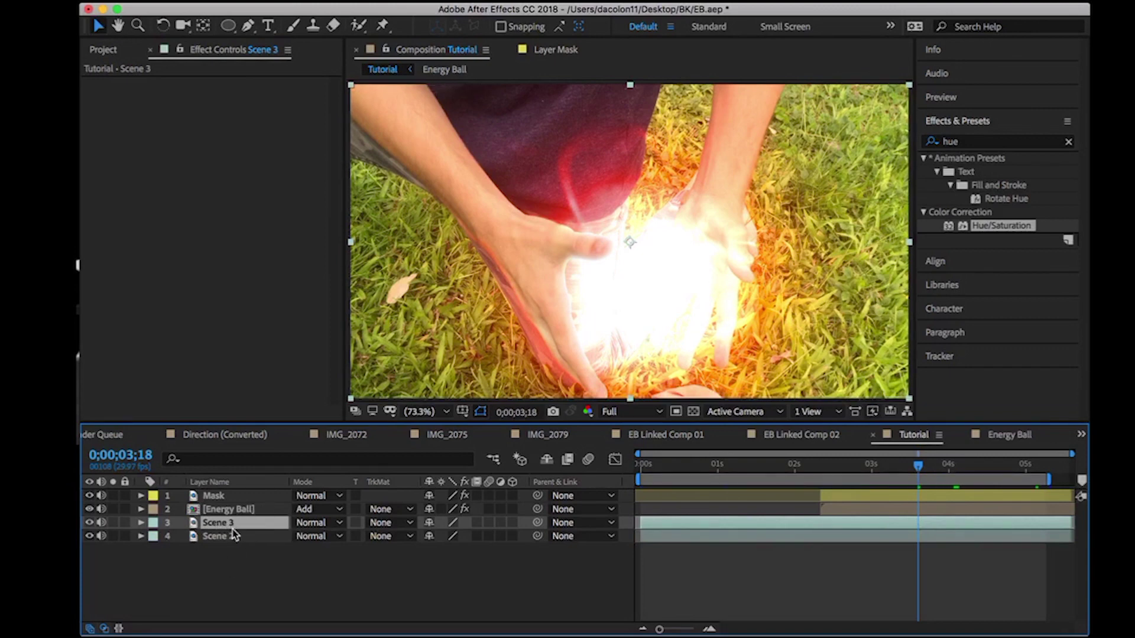
{"action": "left_click", "coordinate": [230, 541]}
{"action": "key", "text": "Return"}
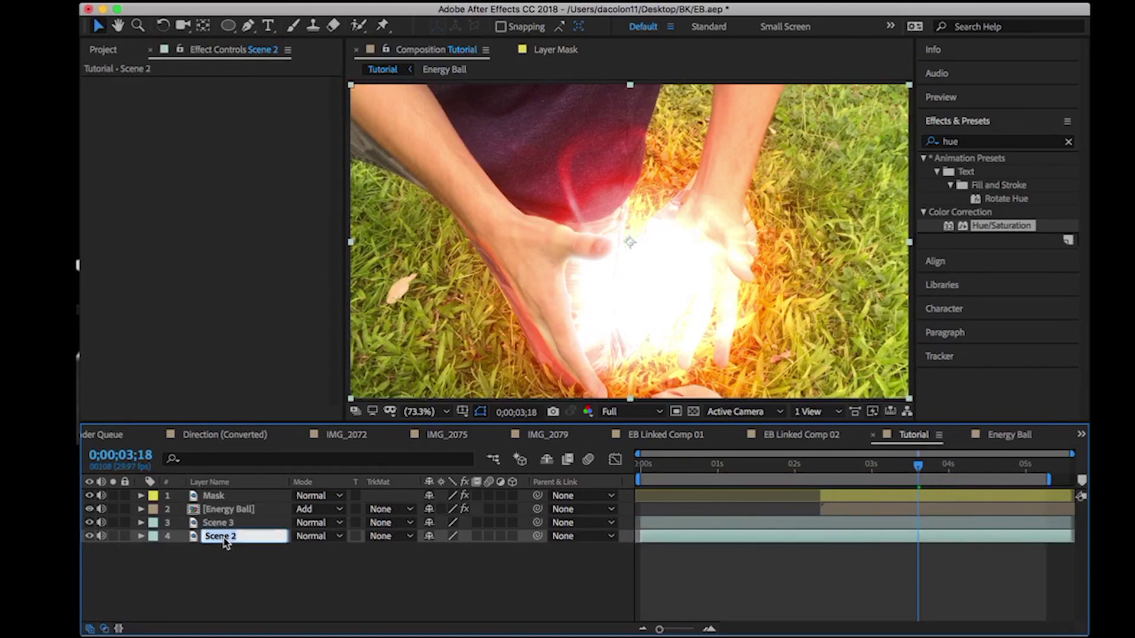
{"action": "key", "text": "BackSpace"}
{"action": "type", "text": "Scene"}
{"action": "key", "text": "Return"}
{"action": "left_click", "coordinate": [239, 523]}
{"action": "key", "text": "Return"}
{"action": "key", "text": "BackSpace"}
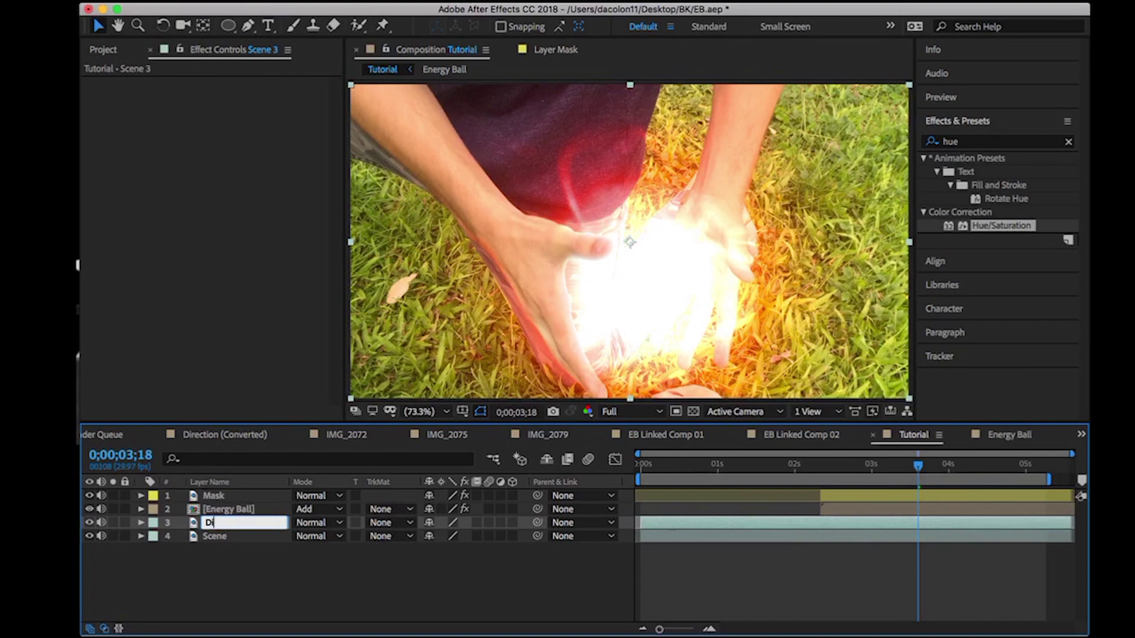
{"action": "key", "text": "Return"}
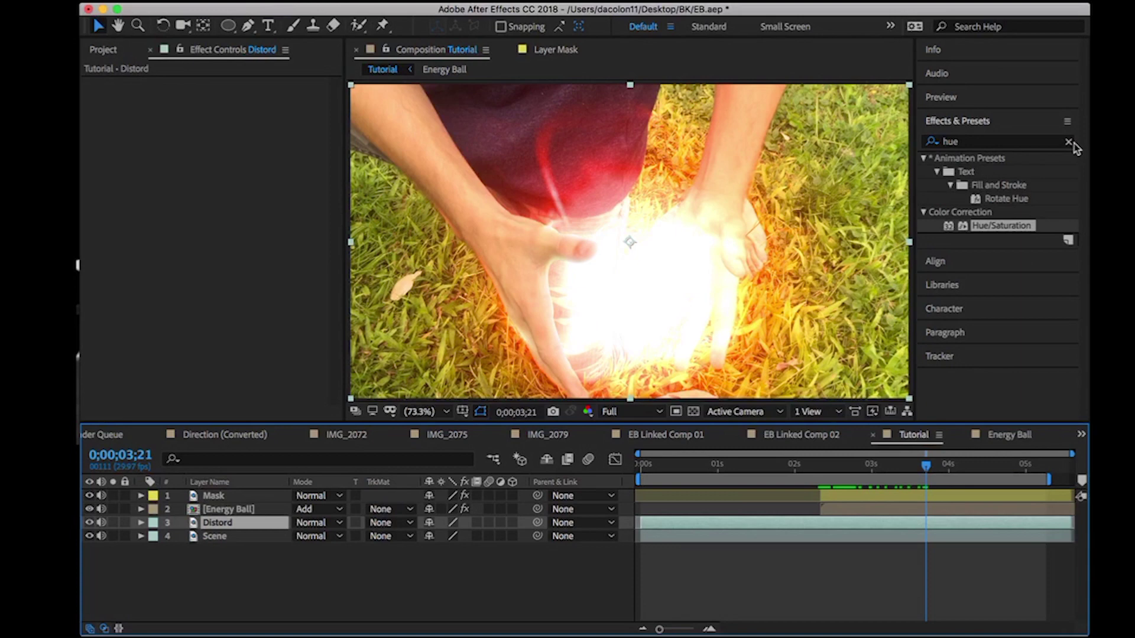
- Search 'turb' in Effects & Presets and apply Turbulent Displace to the Distord layer
{"action": "left_click", "coordinate": [1068, 142]}
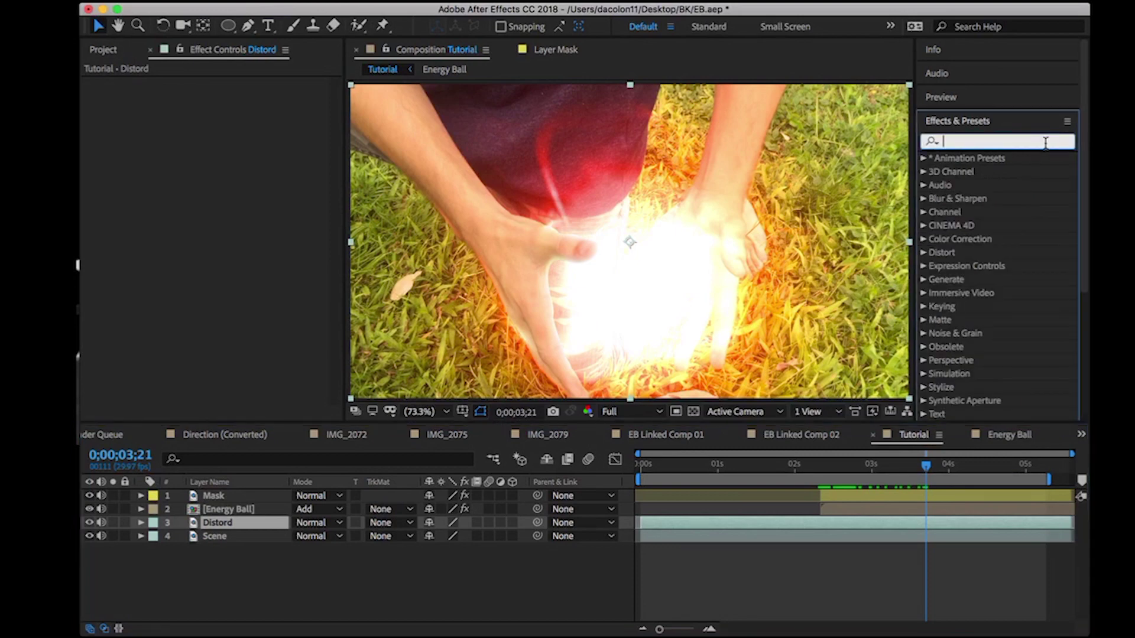
{"action": "type", "text": "vec"}
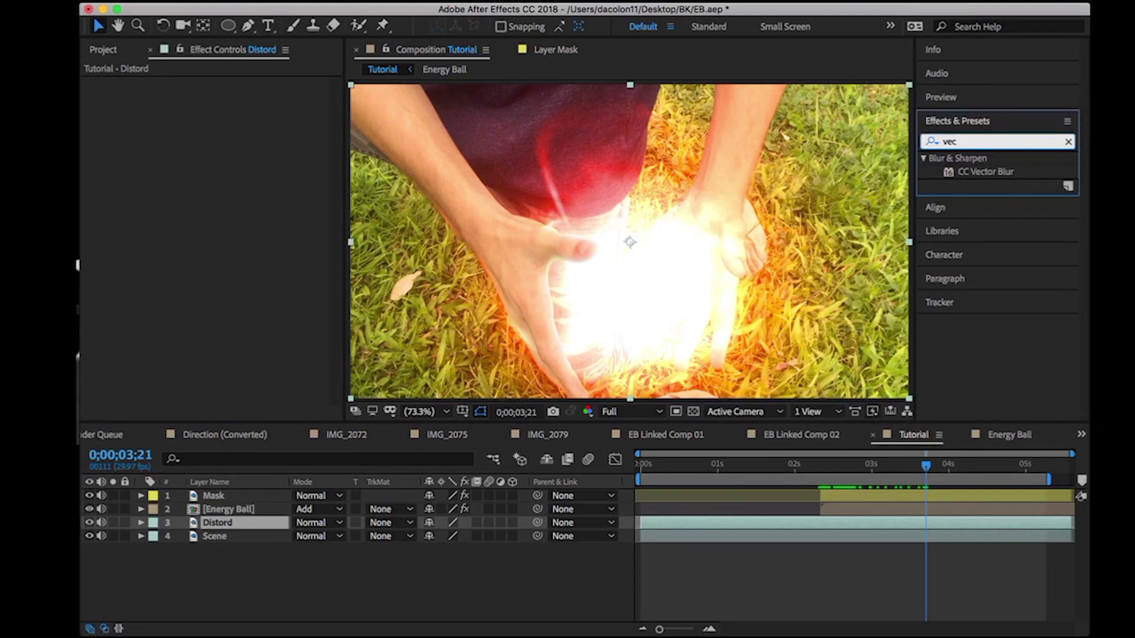
{"action": "key", "text": "BackSpace"}
{"action": "key", "text": "BackSpace"}
{"action": "key", "text": "BackSpace"}
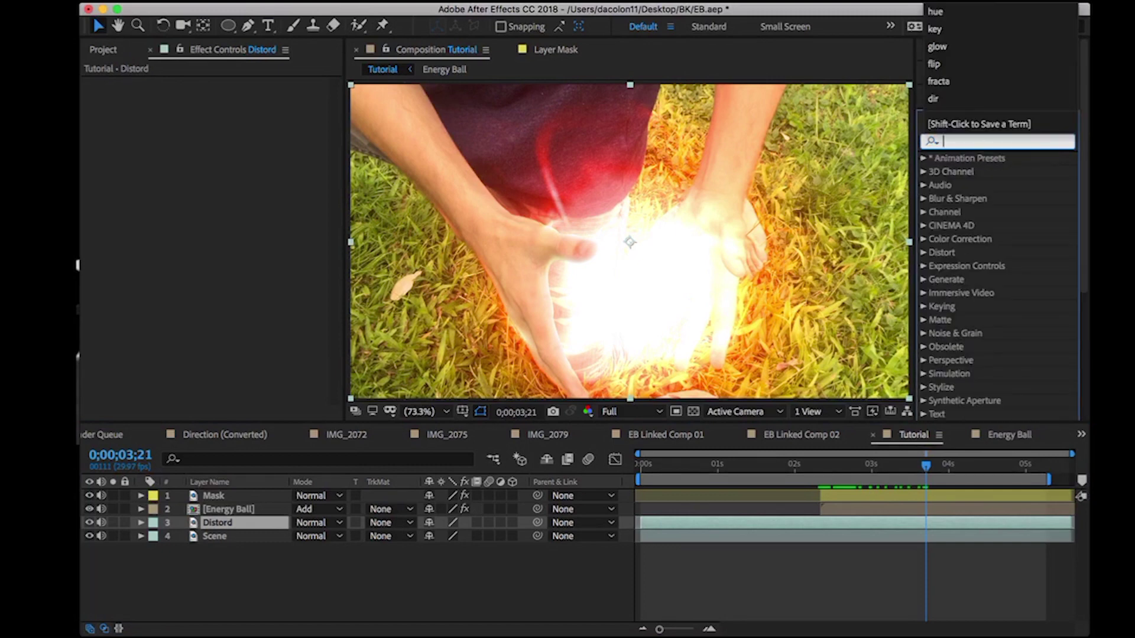
{"action": "type", "text": "turb"}
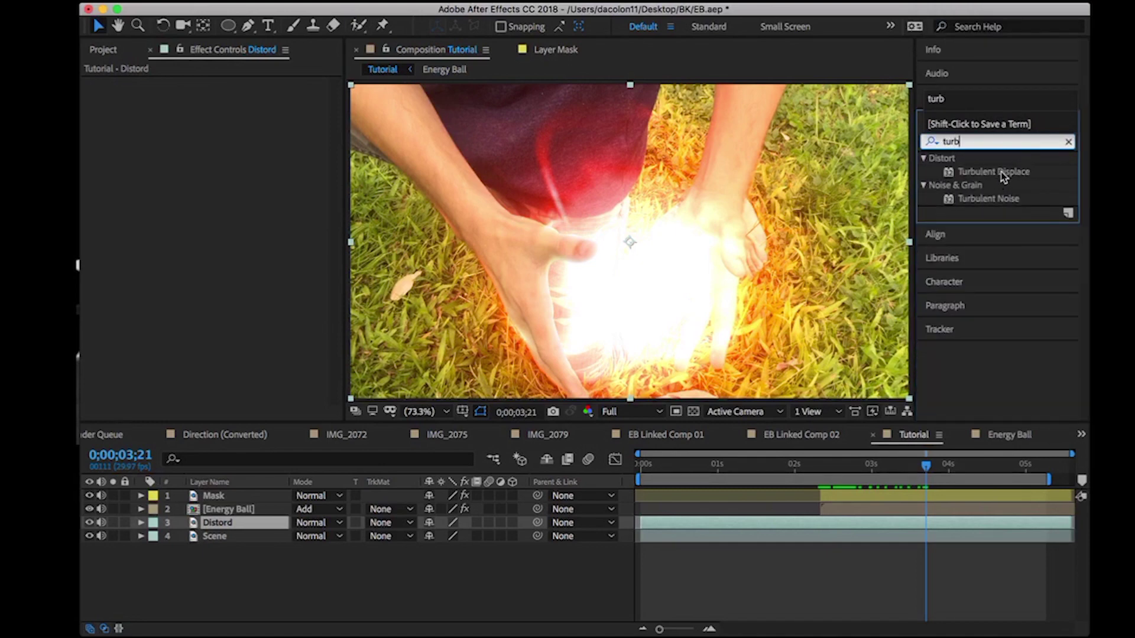
{"action": "left_click_drag", "start_coordinate": [1012, 171], "coordinate": [227, 525]}
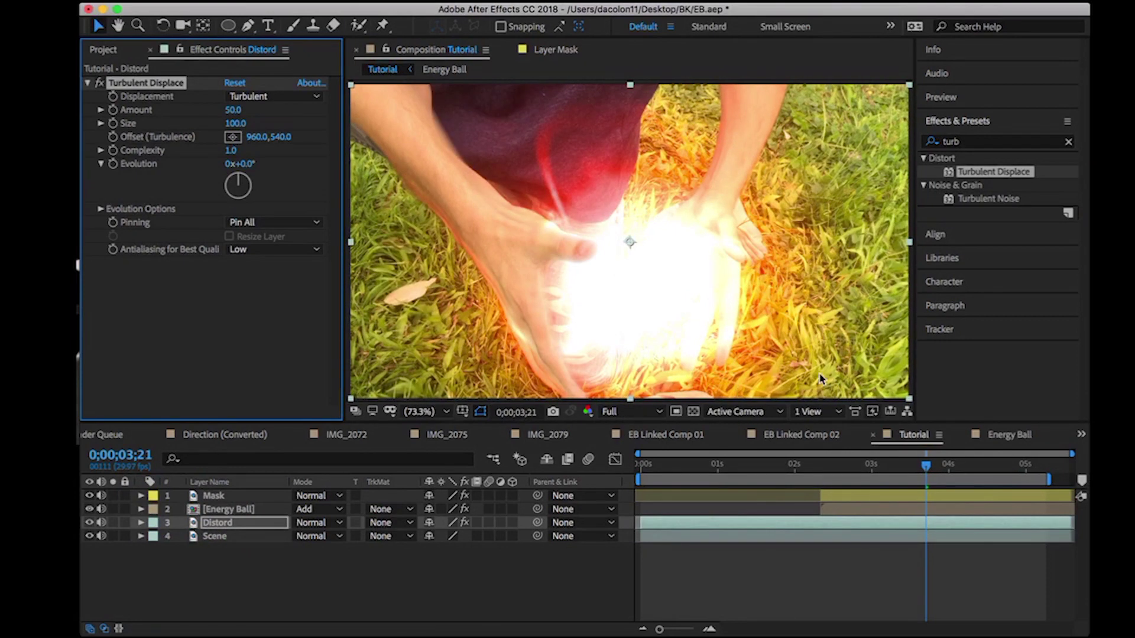
- Set Turbulent Displace to Amount 50, Size 264 and Complexity 5
{"action": "left_click_drag", "start_coordinate": [277, 112], "coordinate": [172, 137]}
{"action": "left_click", "coordinate": [234, 110]}
{"action": "type", "text": "60"}
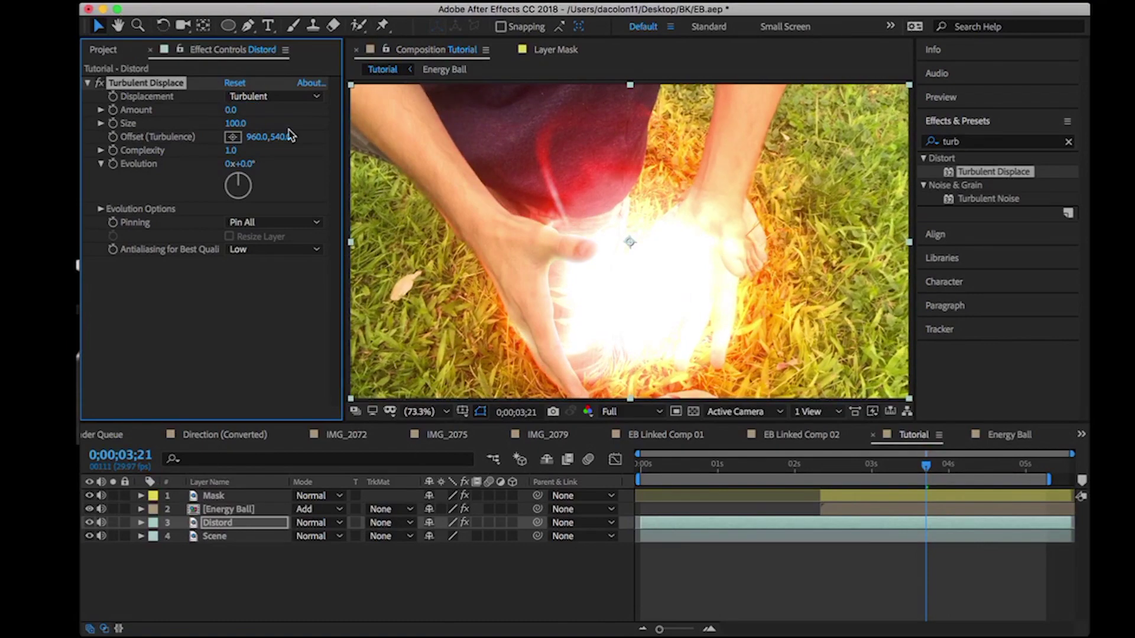
{"action": "key", "text": "Return"}
{"action": "left_click", "coordinate": [234, 110]}
{"action": "type", "text": "50"}
{"action": "key", "text": "Return"}
{"action": "left_click_drag", "start_coordinate": [235, 123], "coordinate": [272, 146]}
{"action": "left_click", "coordinate": [232, 152]}
{"action": "key", "text": "Return"}
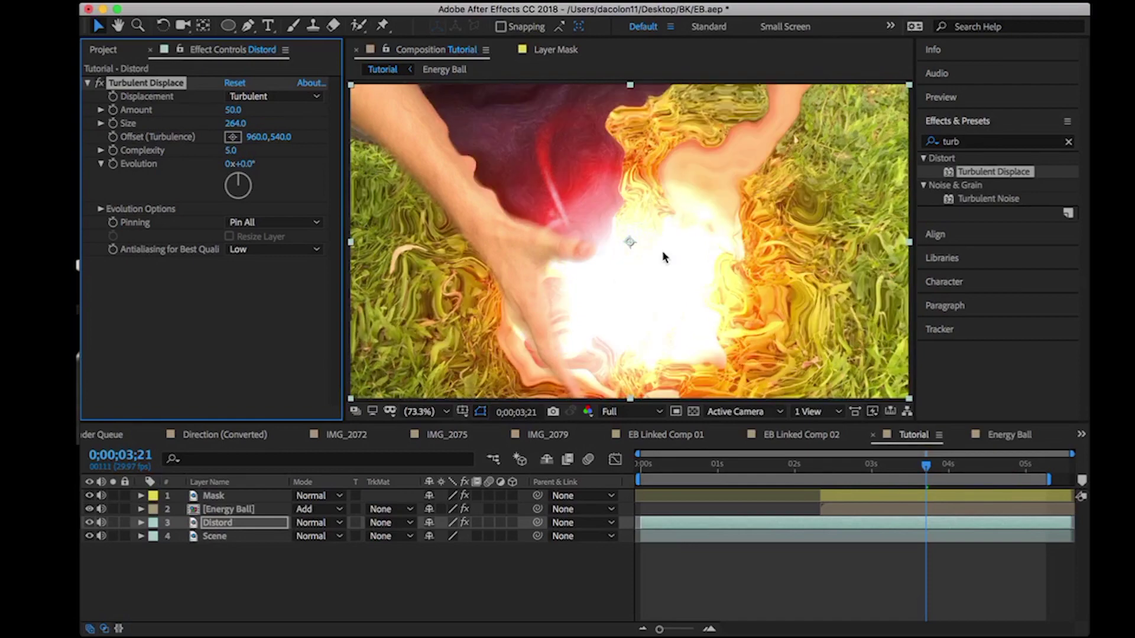
- Keyframe Evolution from 0;00;02;09 to one full revolution (1x+0.0°) at the composition end
{"action": "left_click_drag", "start_coordinate": [926, 470], "coordinate": [817, 470]}
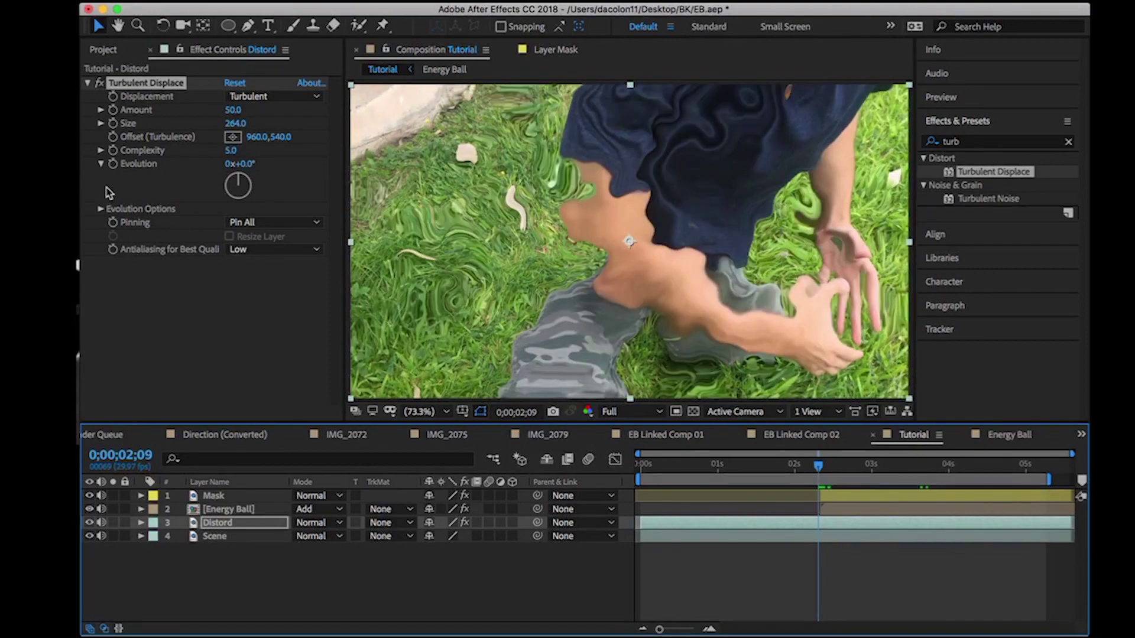
{"action": "left_click", "coordinate": [113, 163]}
{"action": "key", "text": "End"}
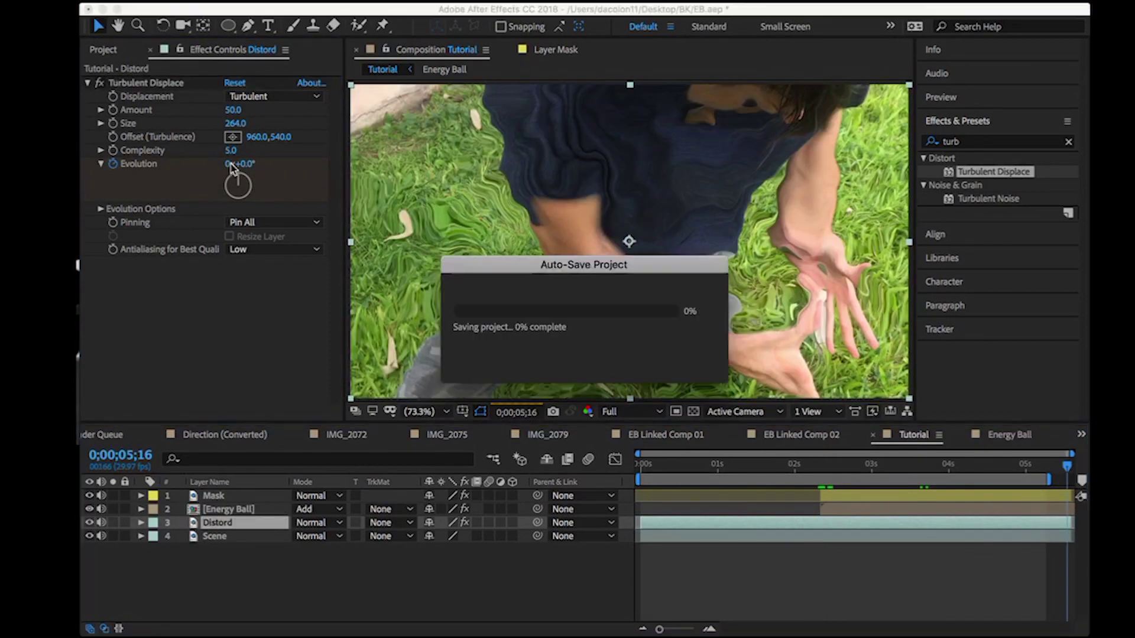
{"action": "left_click", "coordinate": [229, 164]}
{"action": "type", "text": "1"}
{"action": "key", "text": "Return"}
{"action": "left_click_drag", "start_coordinate": [858, 470], "coordinate": [822, 481]}
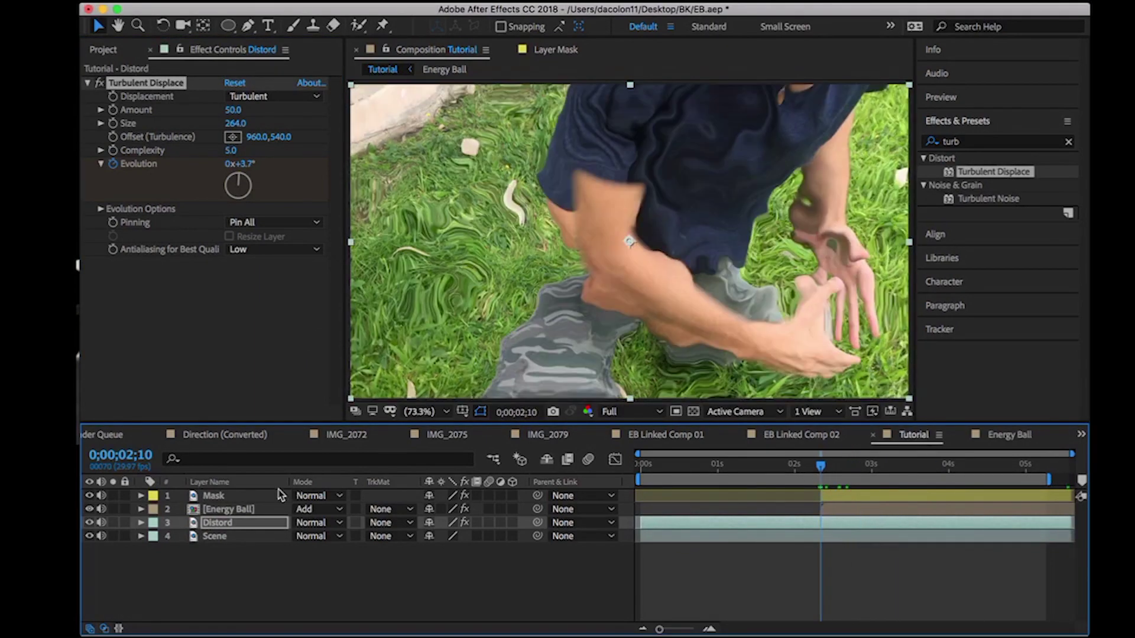
{"action": "left_click", "coordinate": [265, 522]}
{"action": "left_click", "coordinate": [274, 510]}
{"action": "left_click", "coordinate": [234, 523]}
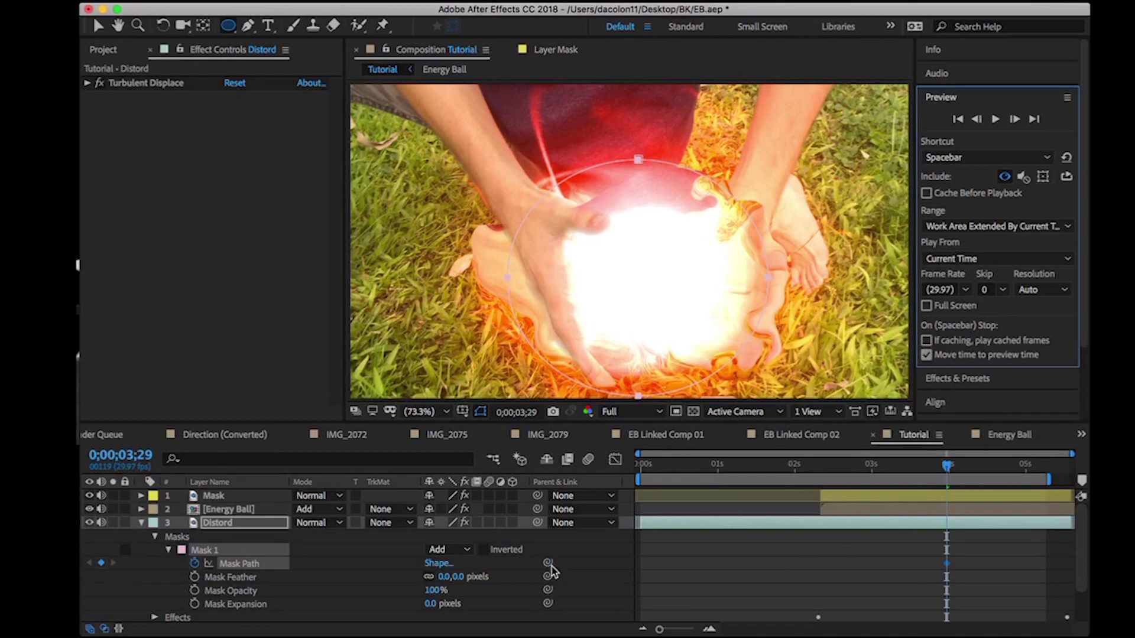
- Move Distord's circular Mask 1 over the hands at 3;00 and 5;12, keyframing its path
{"action": "left_click_drag", "start_coordinate": [548, 563], "coordinate": [543, 550]}
{"action": "key", "text": "Page_Up"}
{"action": "key", "text": "Page_Up"}
{"action": "key", "text": "Page_Up"}
{"action": "key", "text": "Page_Up"}
{"action": "key", "text": "Page_Up"}
{"action": "key", "text": "Page_Up"}
{"action": "key", "text": "Page_Up"}
{"action": "key", "text": "Page_Up"}
{"action": "key", "text": "Page_Up"}
{"action": "key", "text": "Page_Up"}
{"action": "key", "text": "Page_Up"}
{"action": "key", "text": "Page_Up"}
{"action": "key", "text": "Page_Up"}
{"action": "key", "text": "Page_Up"}
{"action": "key", "text": "Page_Up"}
{"action": "key", "text": "Page_Up"}
{"action": "key", "text": "Page_Up"}
{"action": "key", "text": "Page_Up"}
{"action": "key", "text": "Page_Up"}
{"action": "key", "text": "Page_Up"}
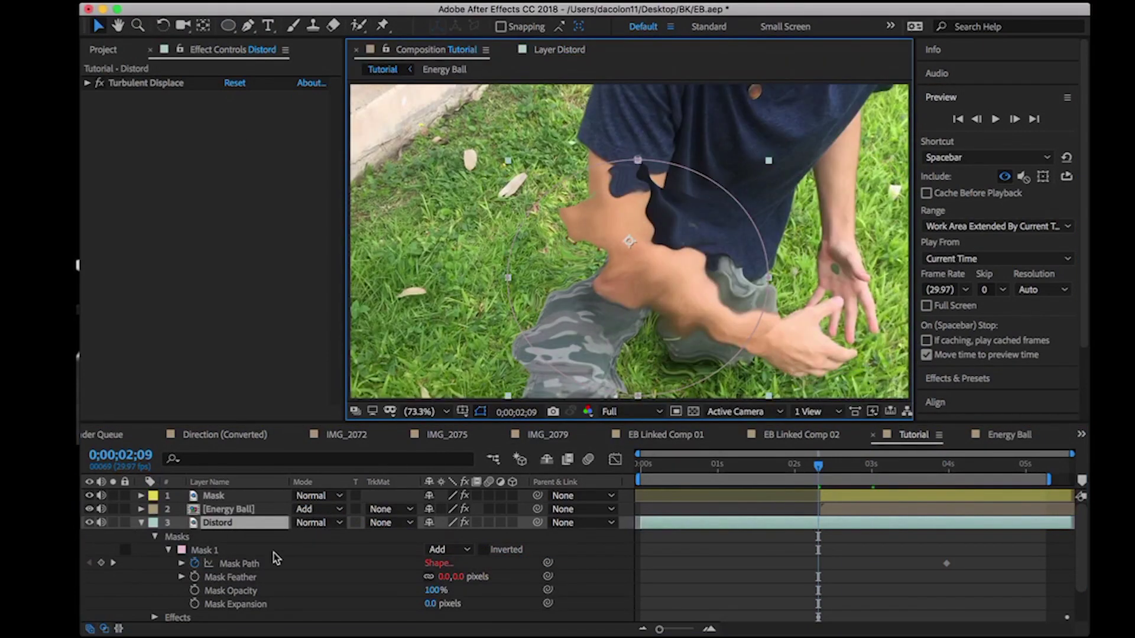
{"action": "left_click", "coordinate": [243, 550]}
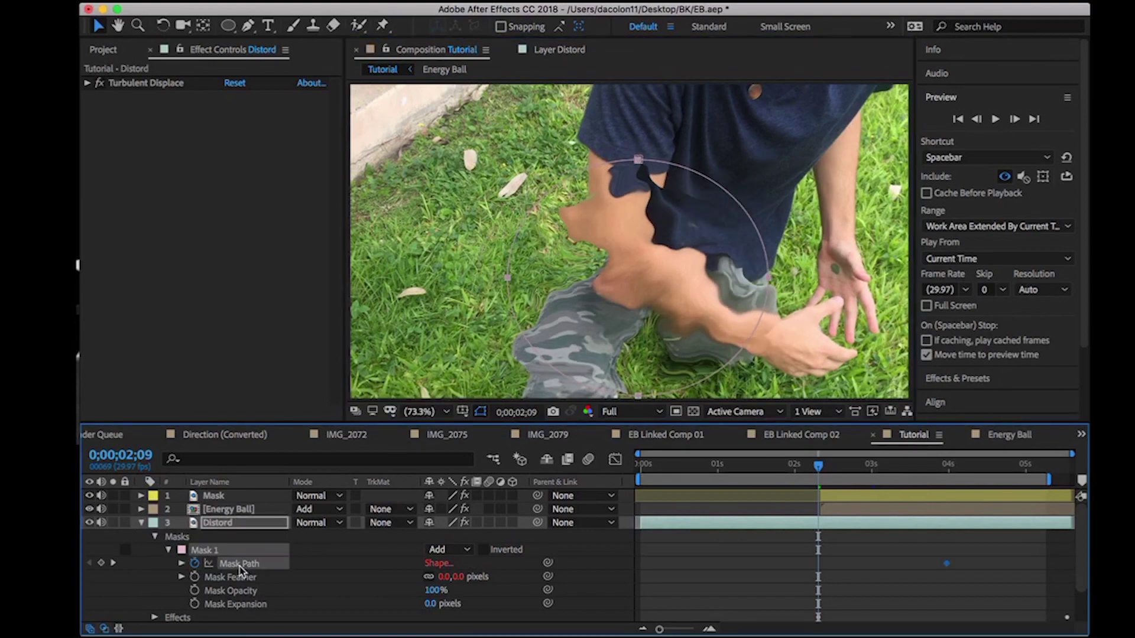
{"action": "left_click", "coordinate": [236, 576]}
{"action": "double_click", "coordinate": [697, 236]}
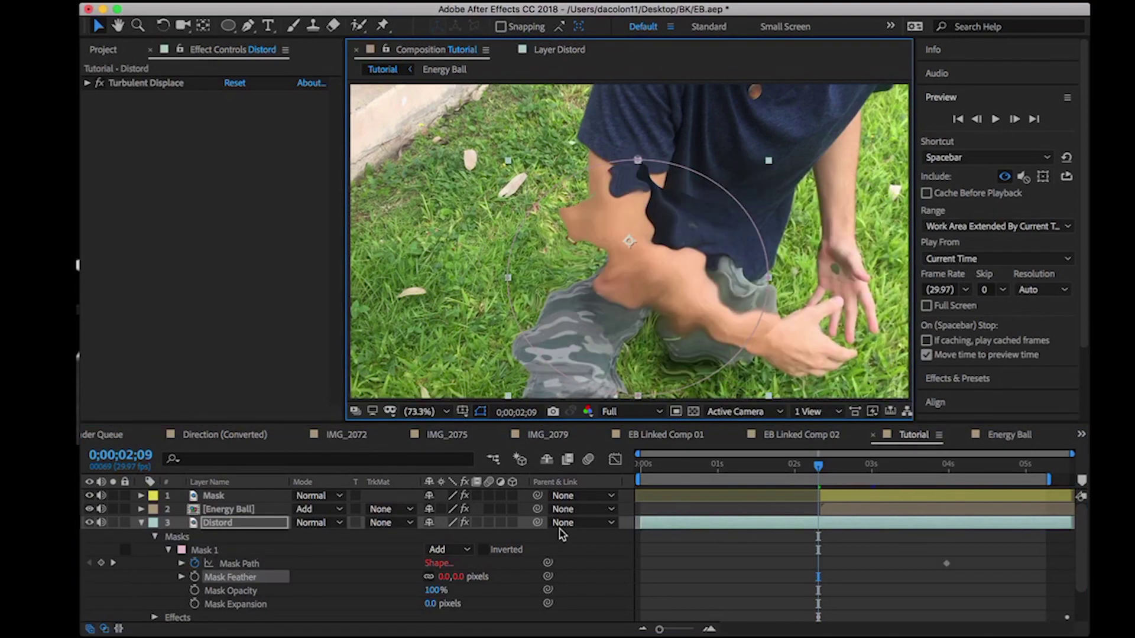
{"action": "left_click", "coordinate": [272, 564]}
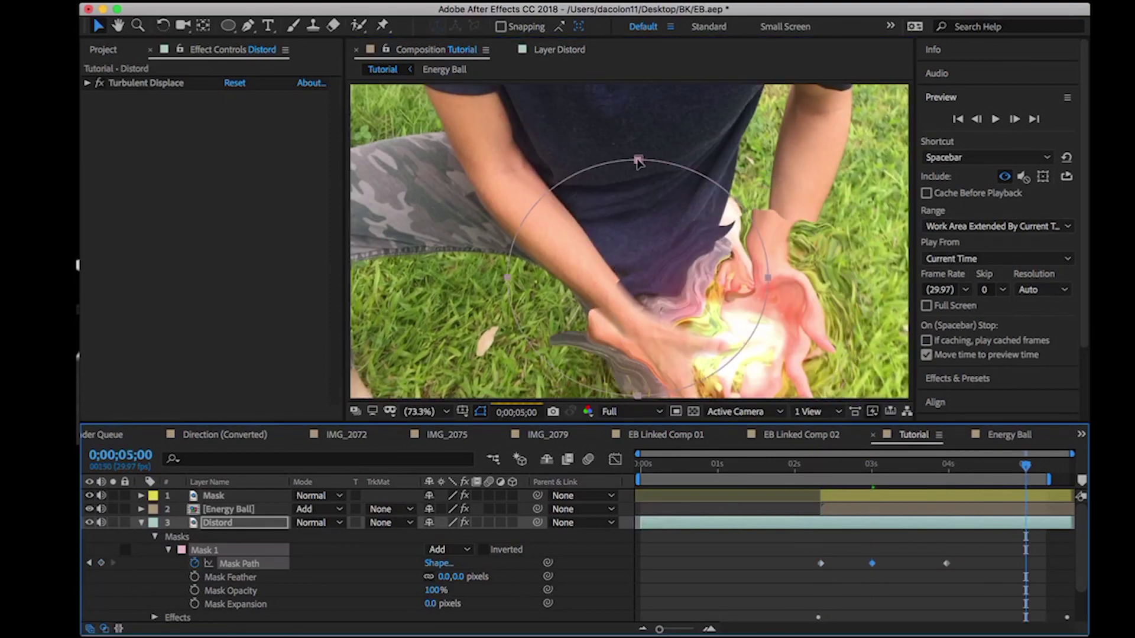
{"action": "left_click_drag", "start_coordinate": [638, 160], "coordinate": [666, 63]}
{"action": "left_click_drag", "start_coordinate": [1026, 465], "coordinate": [1057, 465]}
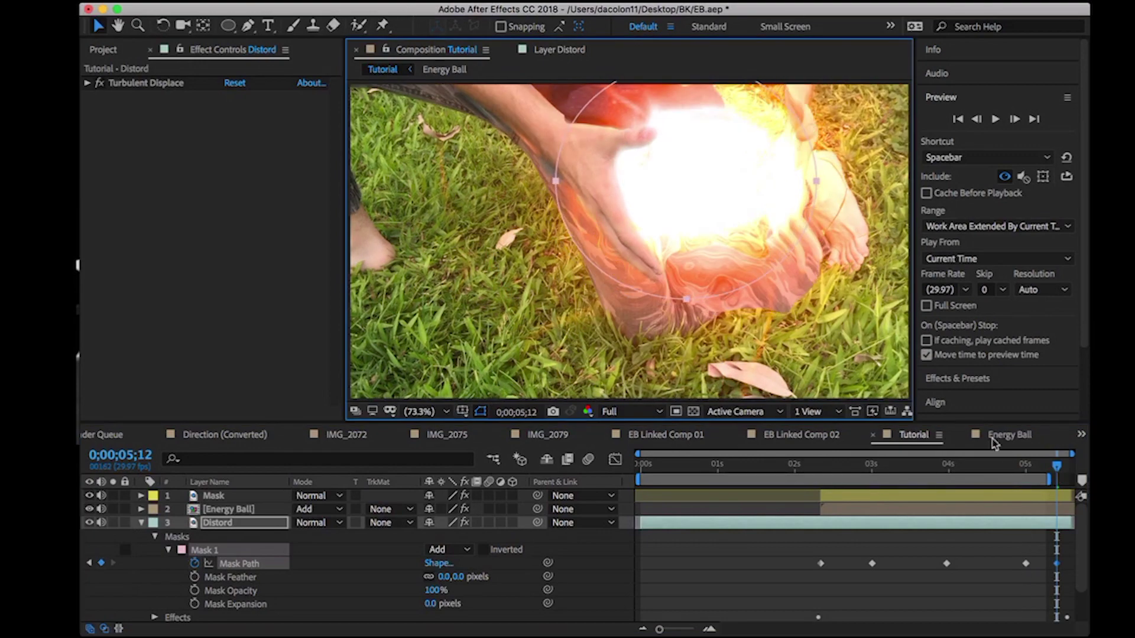
- Preview the distortion, check the mask frame by frame, and return to the 2;10 keyframe
{"action": "left_click_drag", "start_coordinate": [750, 465], "coordinate": [821, 471]}
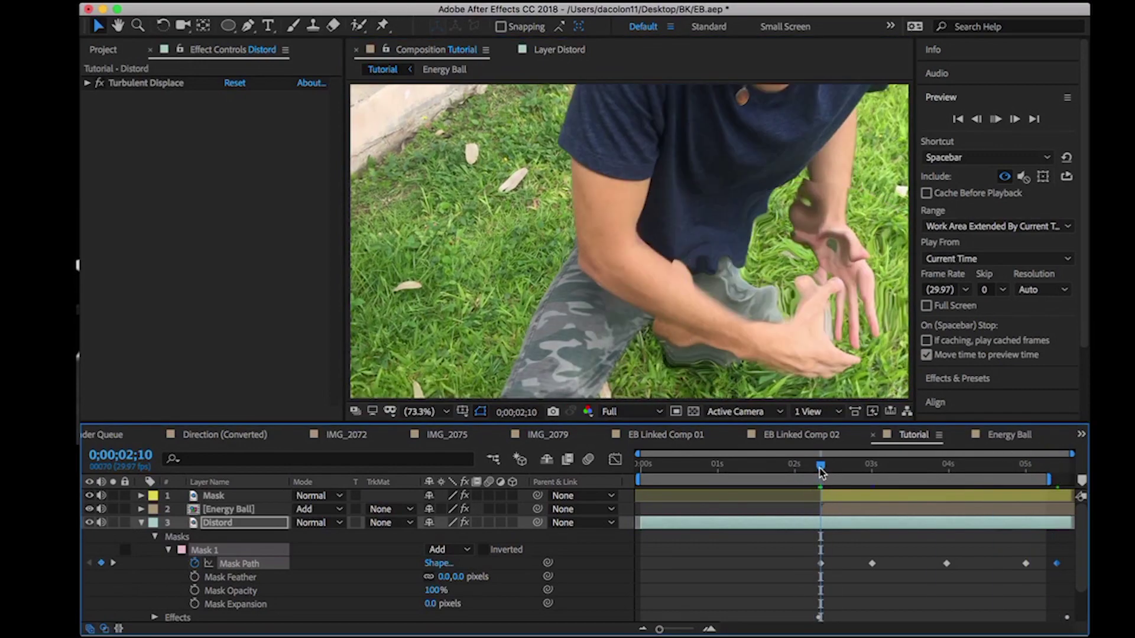
{"action": "key", "text": "space"}
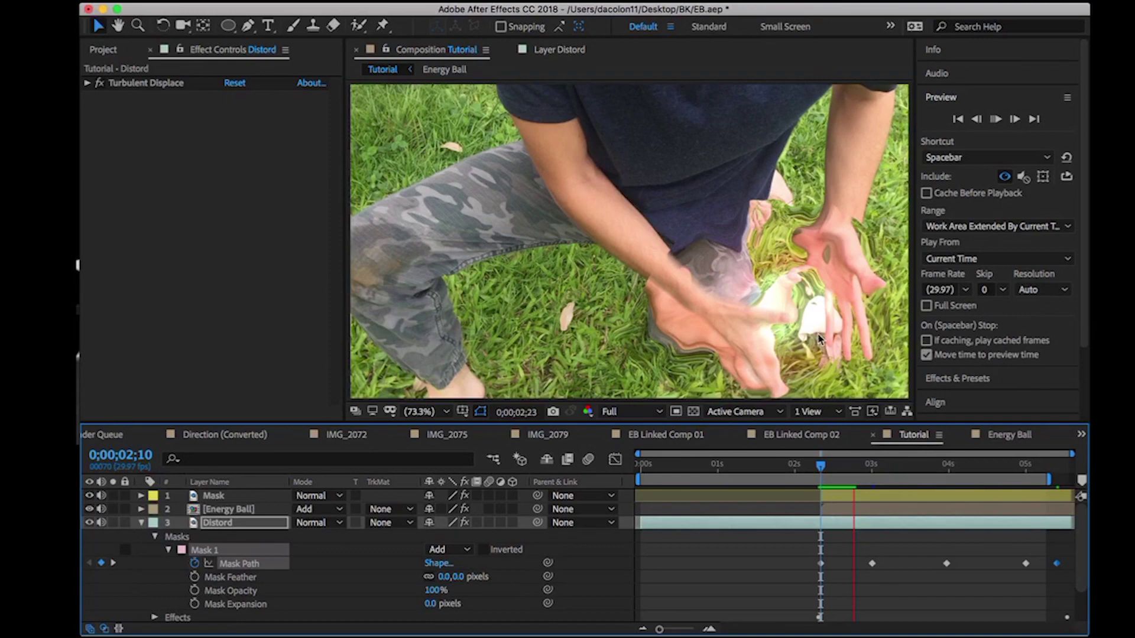
{"action": "key", "text": "space"}
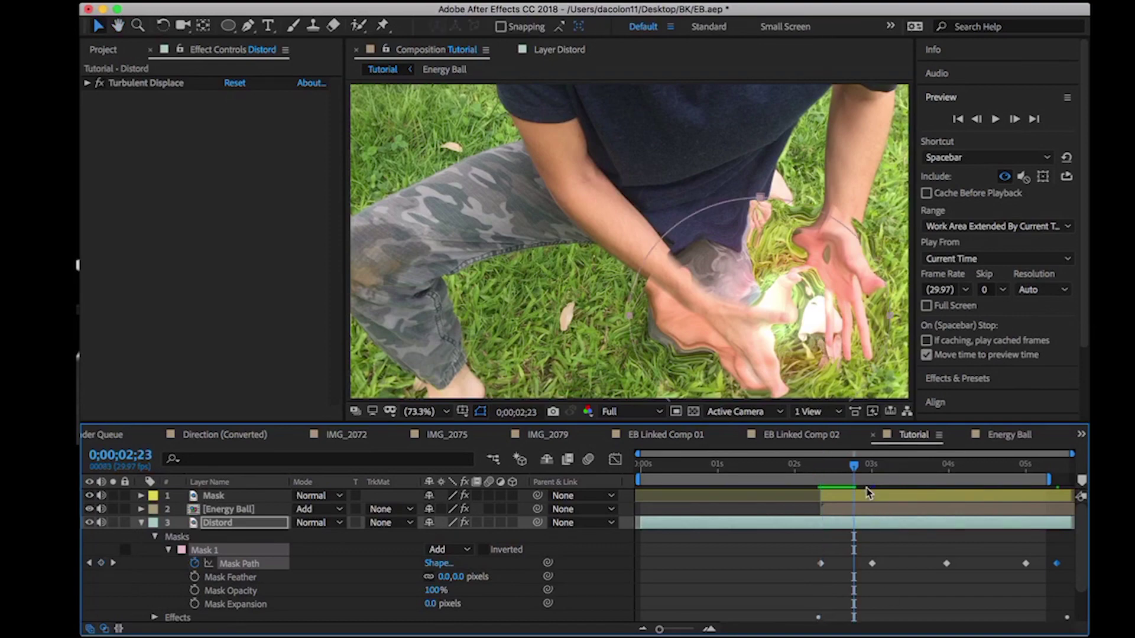
{"action": "left_click_drag", "start_coordinate": [856, 471], "coordinate": [827, 494]}
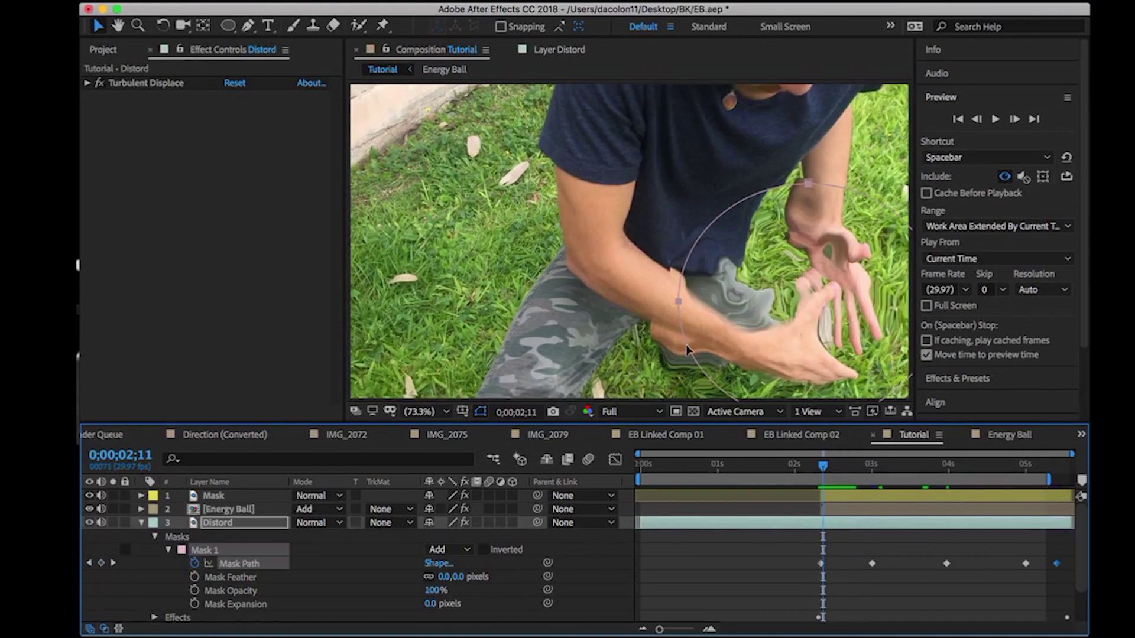
{"action": "left_click", "coordinate": [823, 468]}
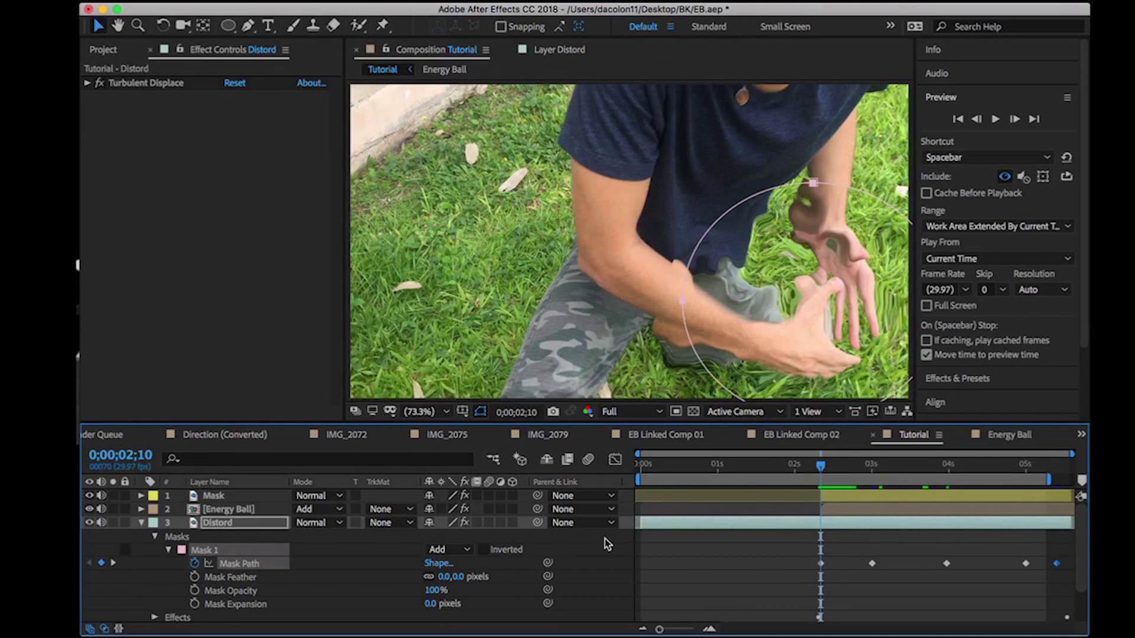
- Keyframe Mask Expansion at -440 px at 2;10, -160 px at 3;00 and 83 px at 3;29
{"action": "left_click", "coordinate": [193, 604]}
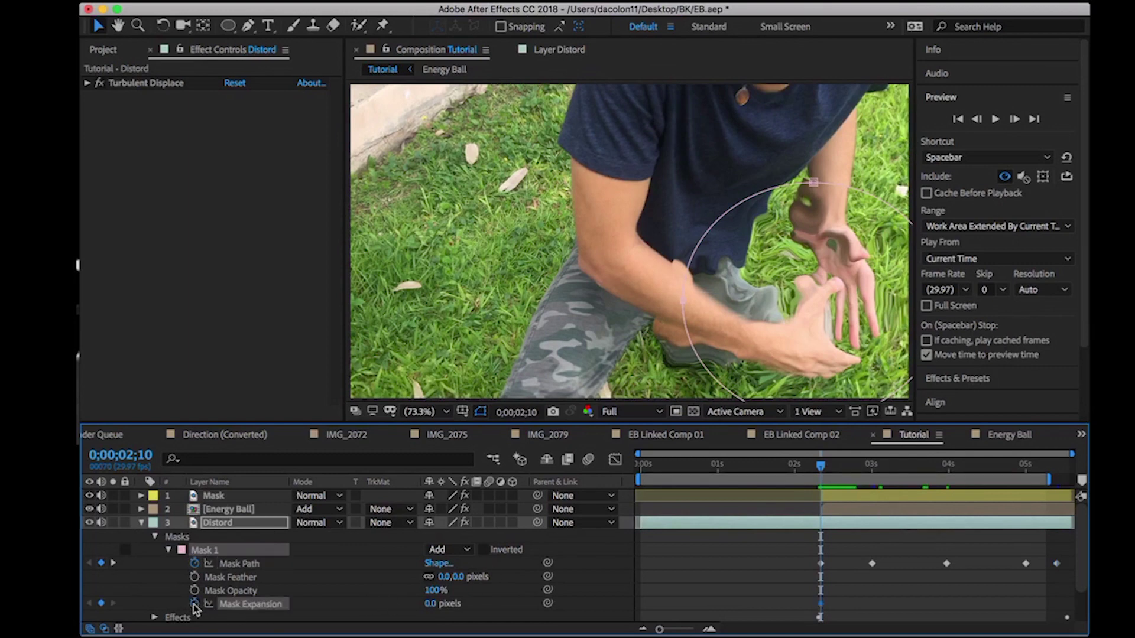
{"action": "left_click_drag", "start_coordinate": [429, 603], "coordinate": [404, 605]}
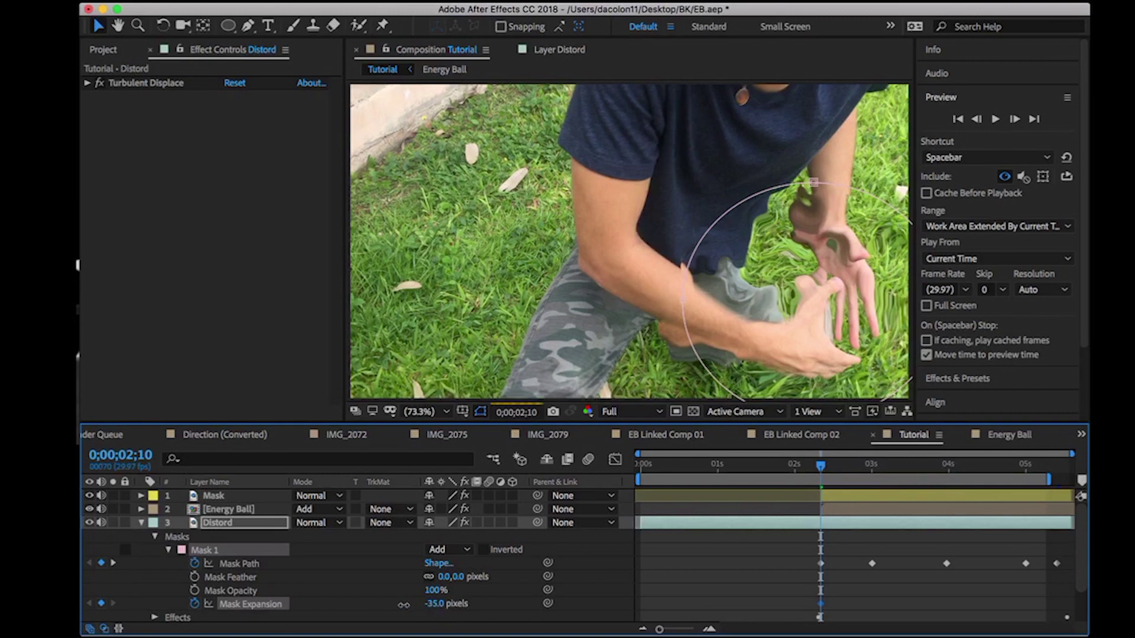
{"action": "left_click_drag", "start_coordinate": [403, 605], "coordinate": [347, 610]}
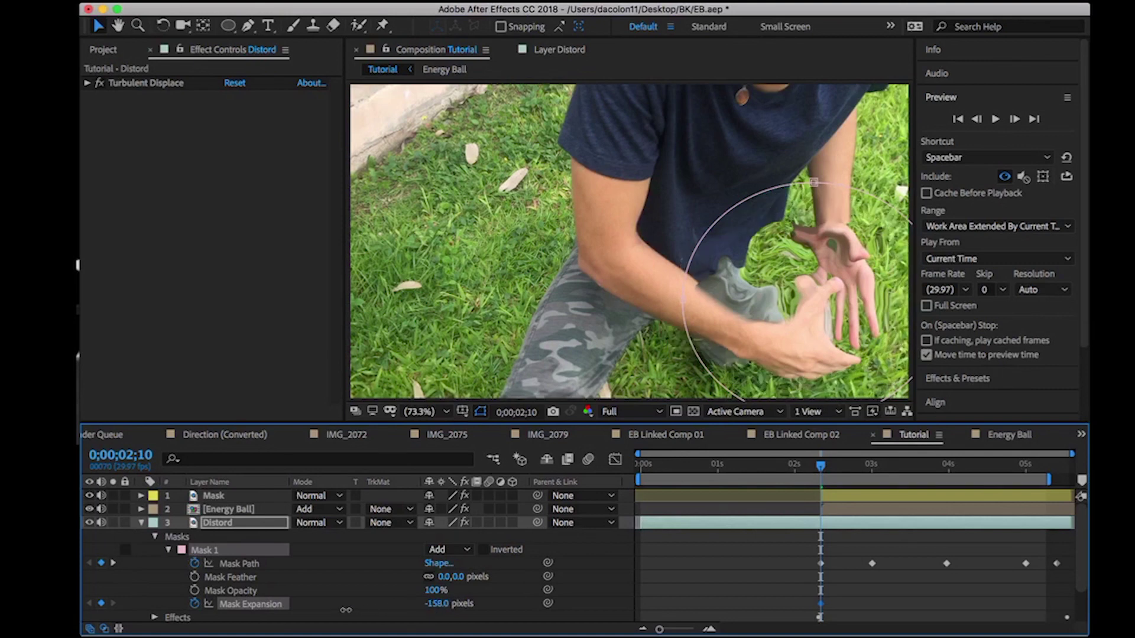
{"action": "left_click_drag", "start_coordinate": [442, 607], "coordinate": [274, 611]}
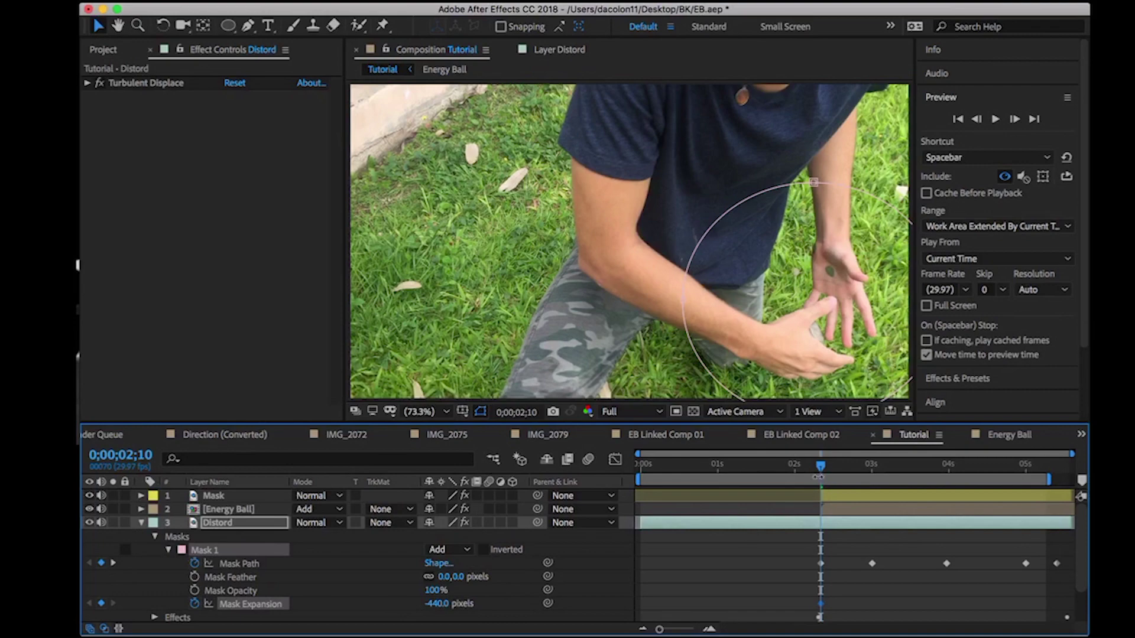
{"action": "left_click_drag", "start_coordinate": [823, 471], "coordinate": [877, 483]}
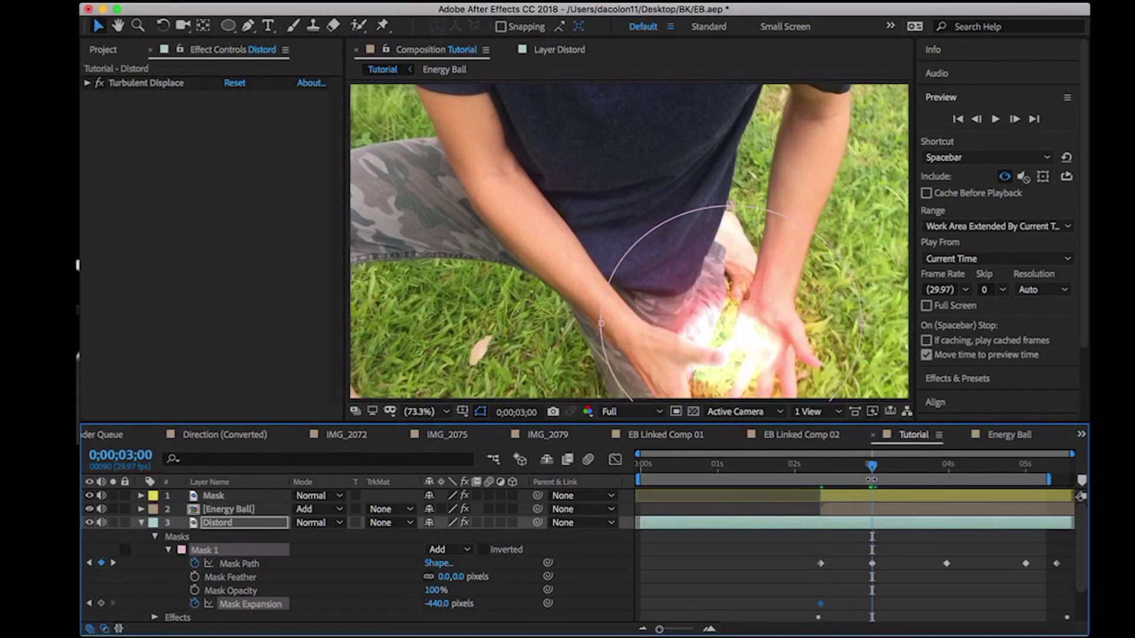
{"action": "left_click_drag", "start_coordinate": [439, 606], "coordinate": [650, 593]}
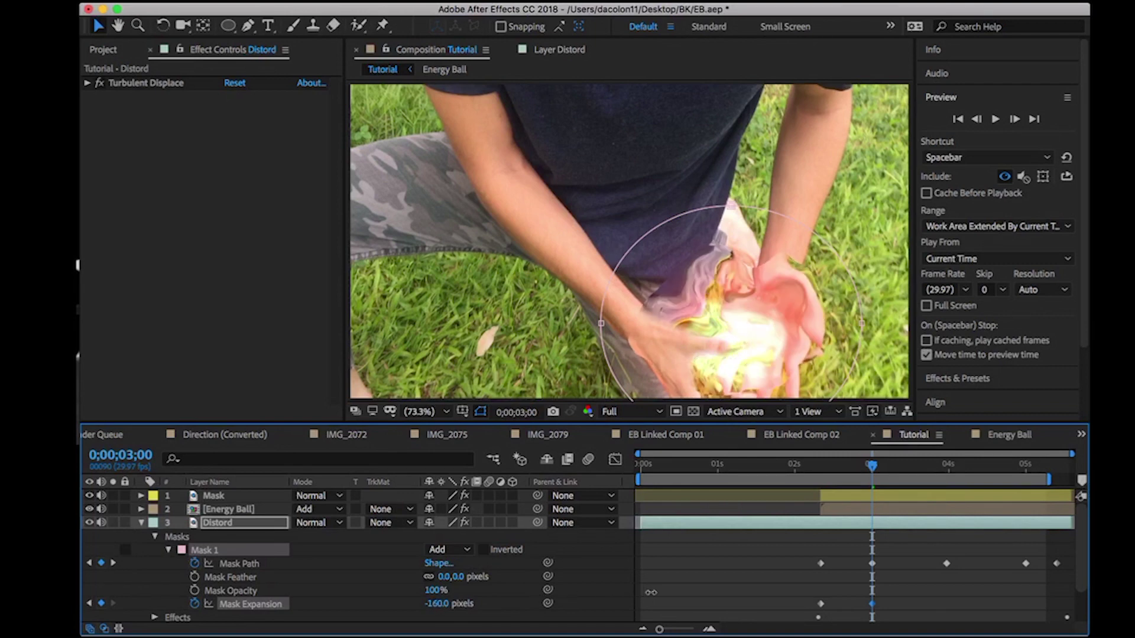
{"action": "left_click_drag", "start_coordinate": [873, 467], "coordinate": [948, 486]}
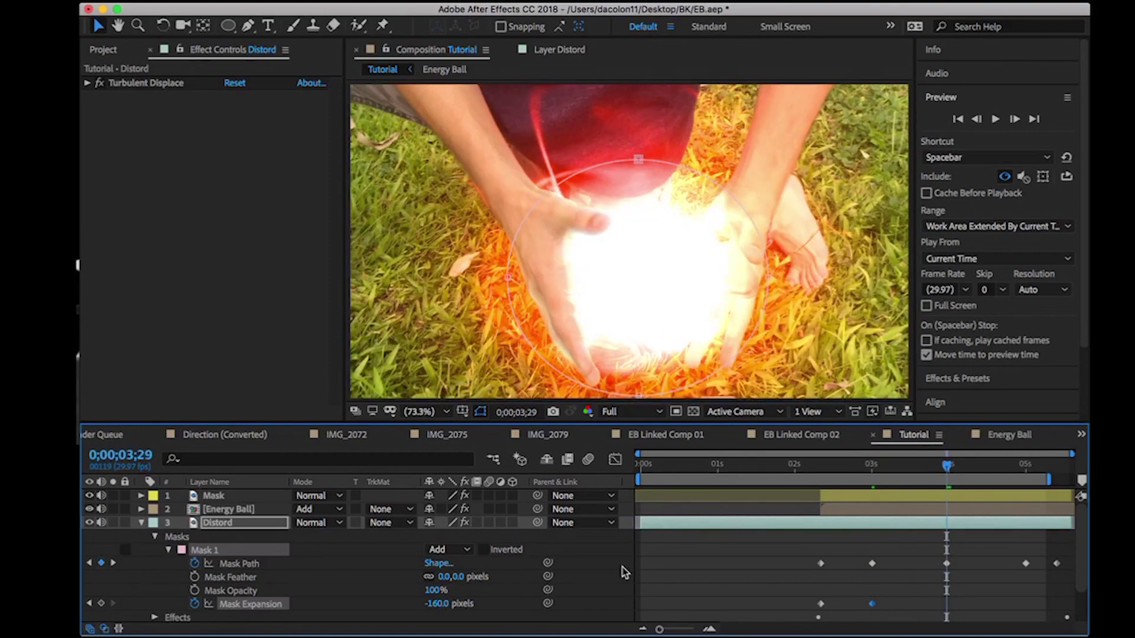
{"action": "left_click_drag", "start_coordinate": [438, 603], "coordinate": [611, 593]}
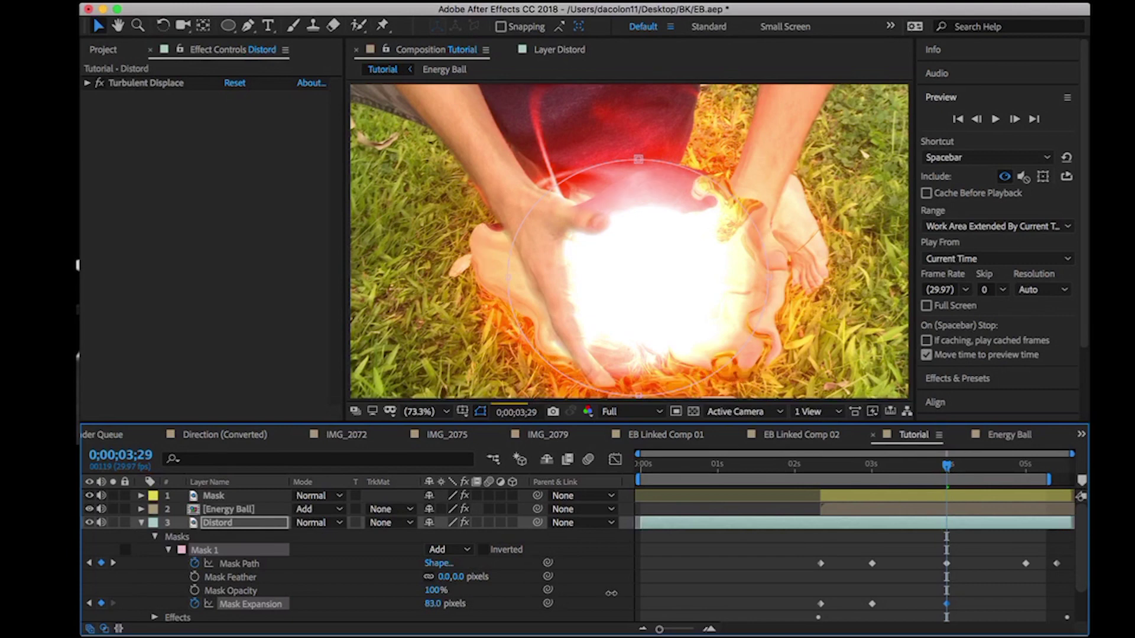
- Set Mask Expansion to 0 px at 5;00 and preview the growing distortion
{"action": "left_click_drag", "start_coordinate": [948, 467], "coordinate": [1027, 473]}
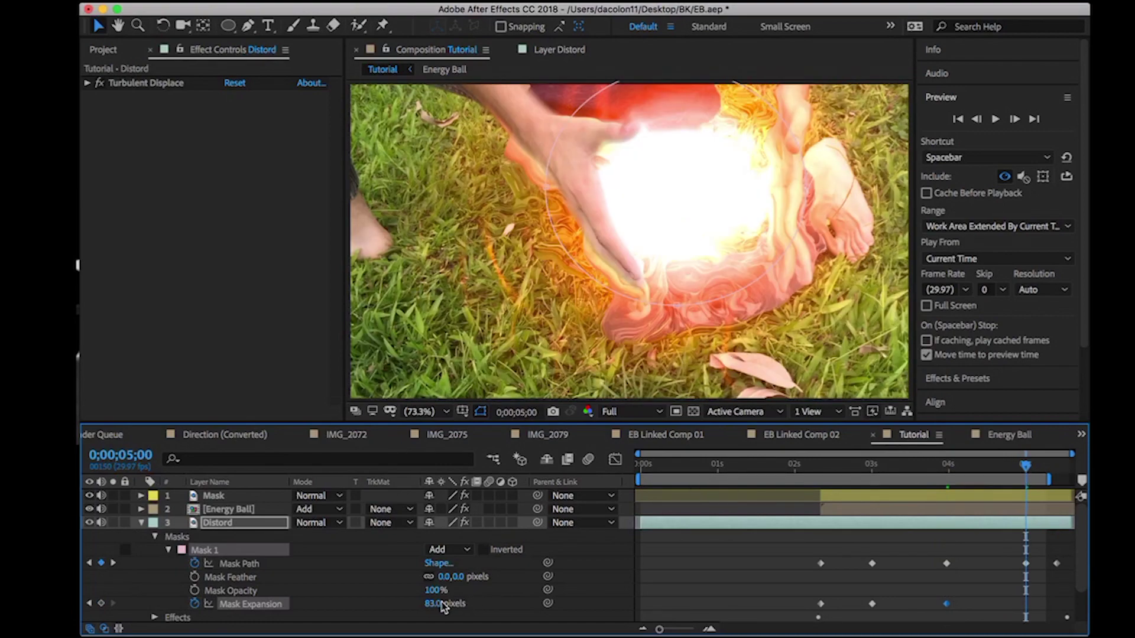
{"action": "left_click_drag", "start_coordinate": [443, 604], "coordinate": [418, 604]}
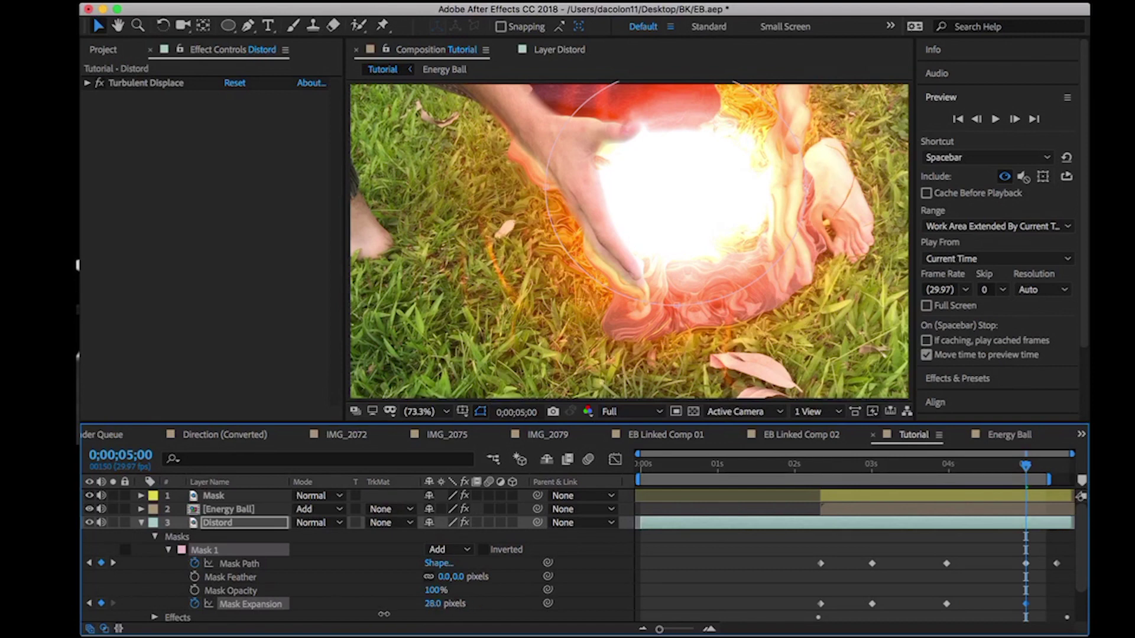
{"action": "left_click_drag", "start_coordinate": [417, 604], "coordinate": [351, 615]}
{"action": "left_click", "coordinate": [434, 603]}
{"action": "type", "text": "0"}
{"action": "key", "text": "Return"}
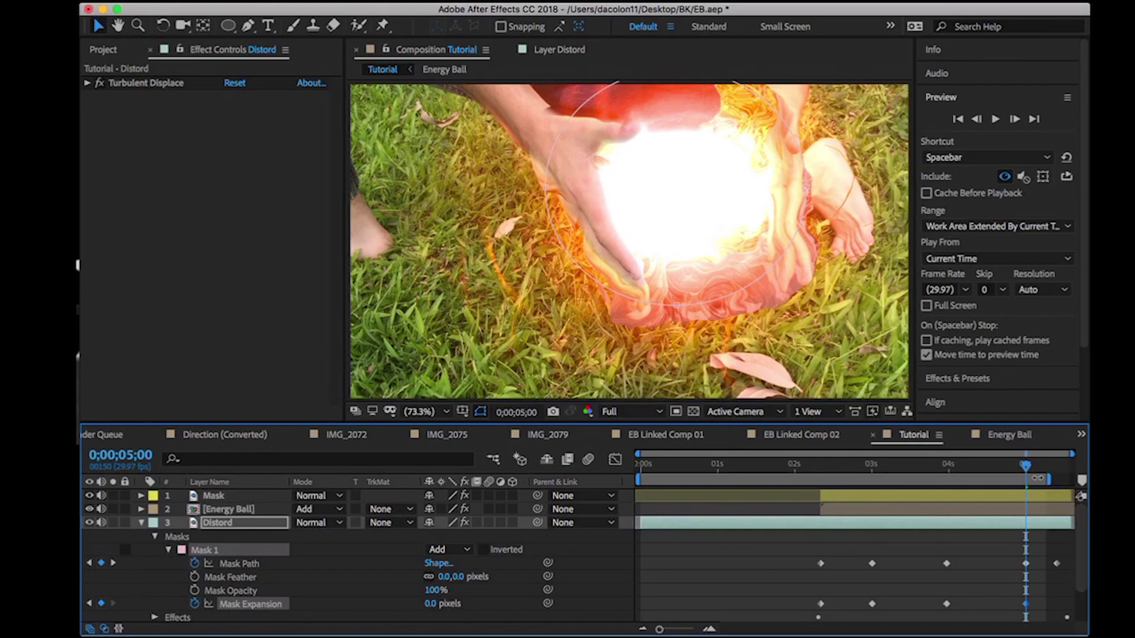
{"action": "key", "text": "space"}
- Give Distord's Mask 1 a 200, 200 pixel feather and collapse the layer
{"action": "left_click", "coordinate": [195, 577]}
{"action": "left_click", "coordinate": [195, 577]}
{"action": "left_click", "coordinate": [444, 576]}
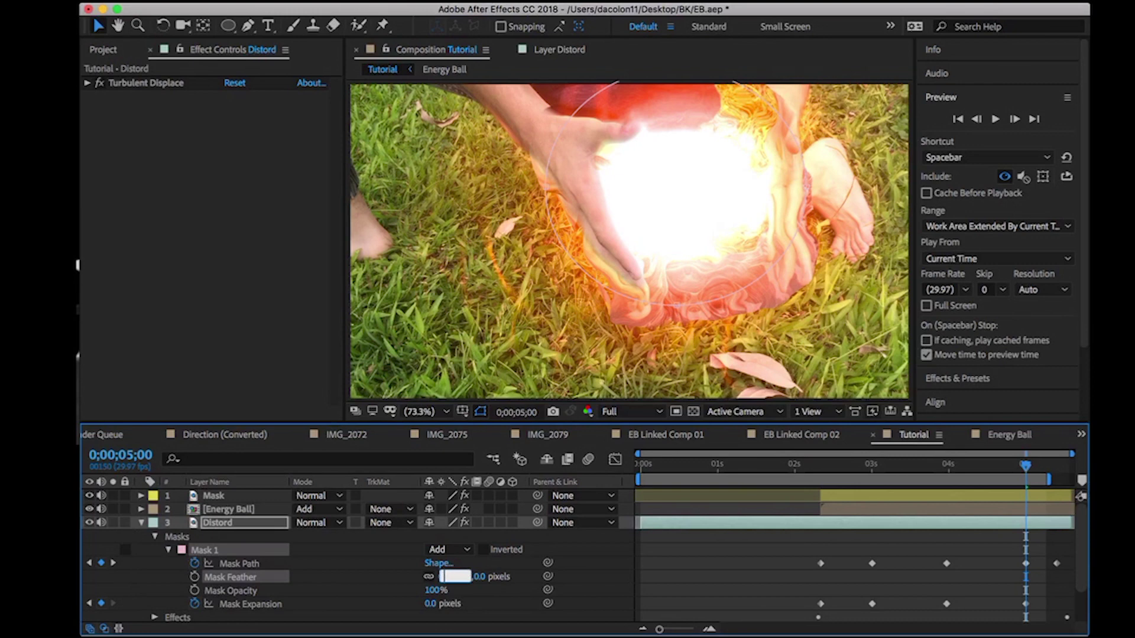
{"action": "key", "text": "Return"}
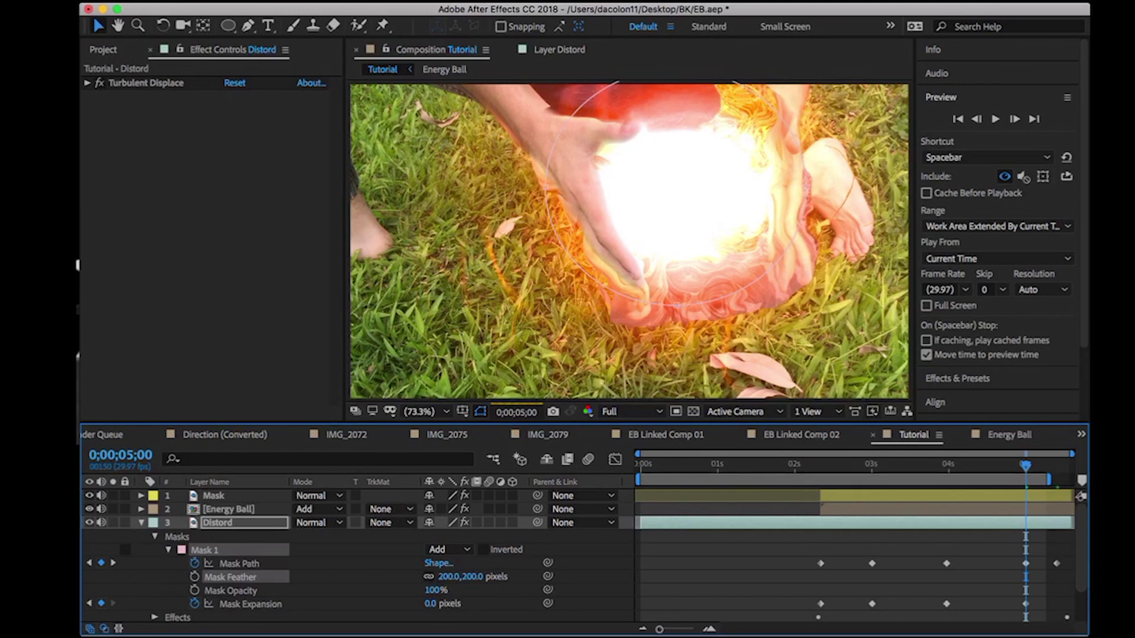
{"action": "left_click", "coordinate": [141, 522]}
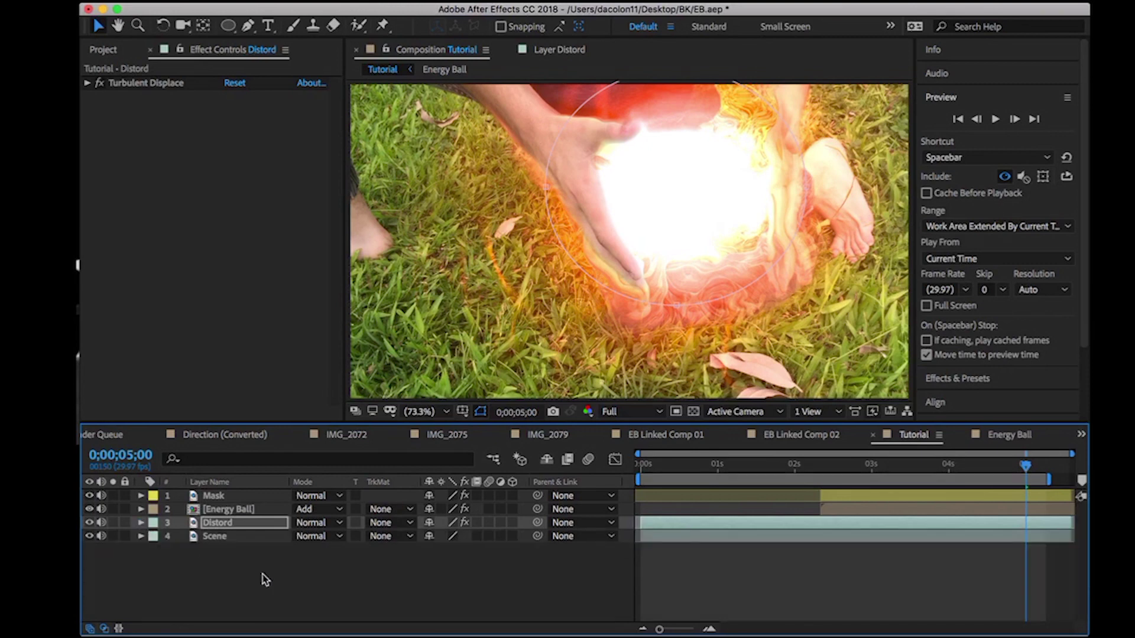
- Label the Distord layer red and show its Opacity property at 2;10
{"action": "left_click", "coordinate": [153, 535]}
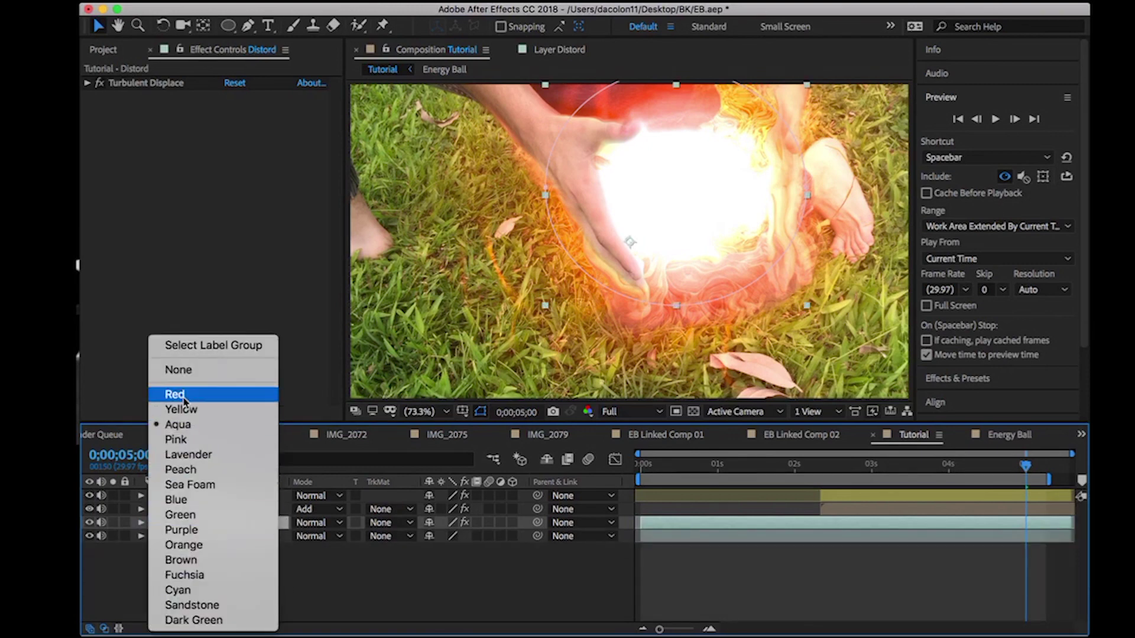
{"action": "key", "text": "Escape"}
{"action": "left_click_drag", "start_coordinate": [1024, 468], "coordinate": [821, 468]}
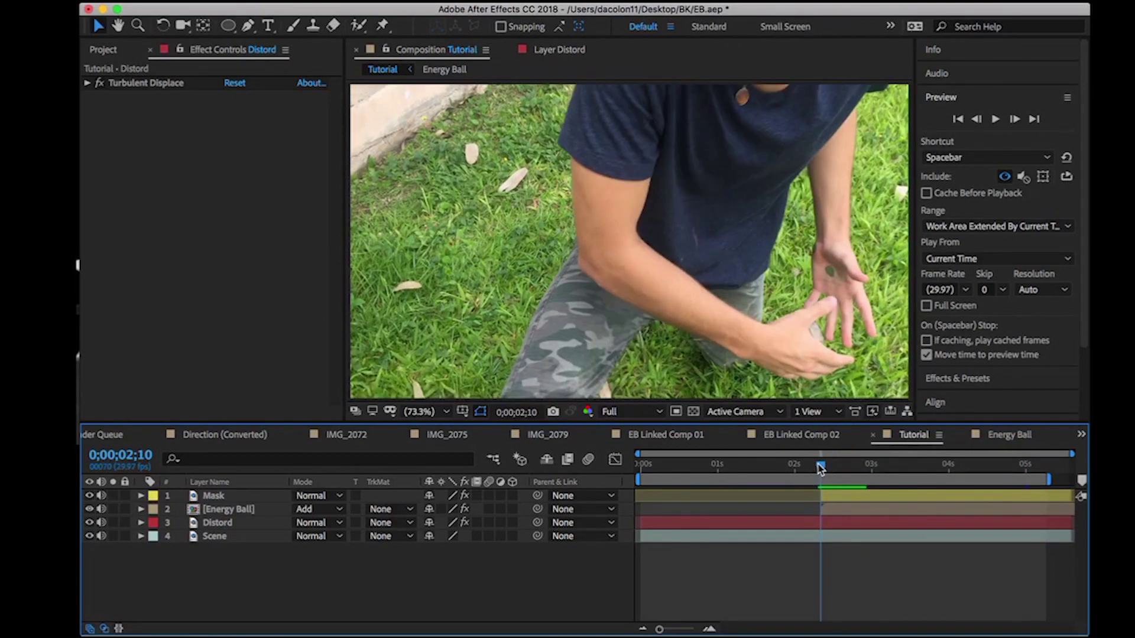
{"action": "left_click", "coordinate": [230, 514]}
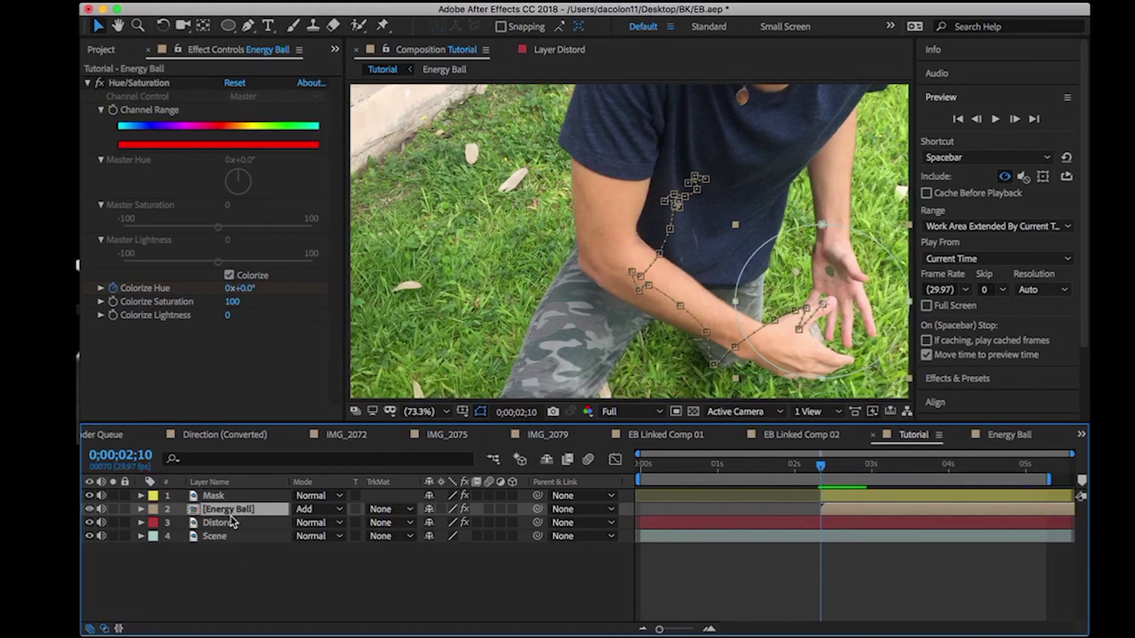
{"action": "left_click", "coordinate": [237, 523]}
{"action": "key", "text": "t"}
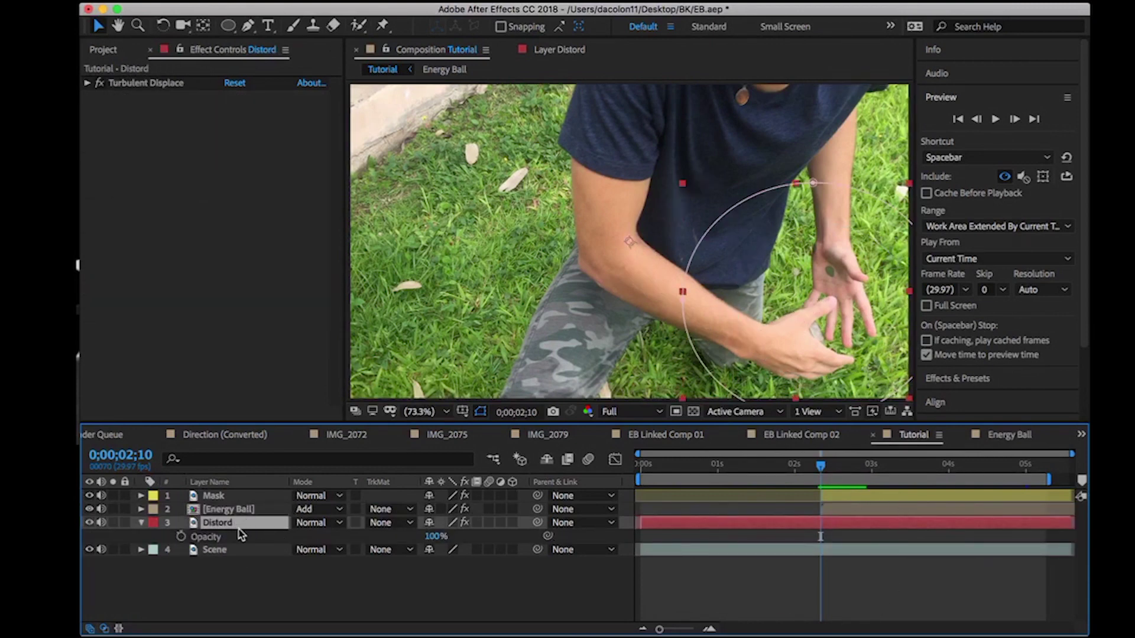
- Keyframe Distord's Opacity from 0% at 2;10 to 50% at 4;00
{"action": "left_click", "coordinate": [181, 537]}
{"action": "left_click_drag", "start_coordinate": [431, 537], "coordinate": [255, 554]}
{"action": "left_click_drag", "start_coordinate": [820, 467], "coordinate": [946, 480]}
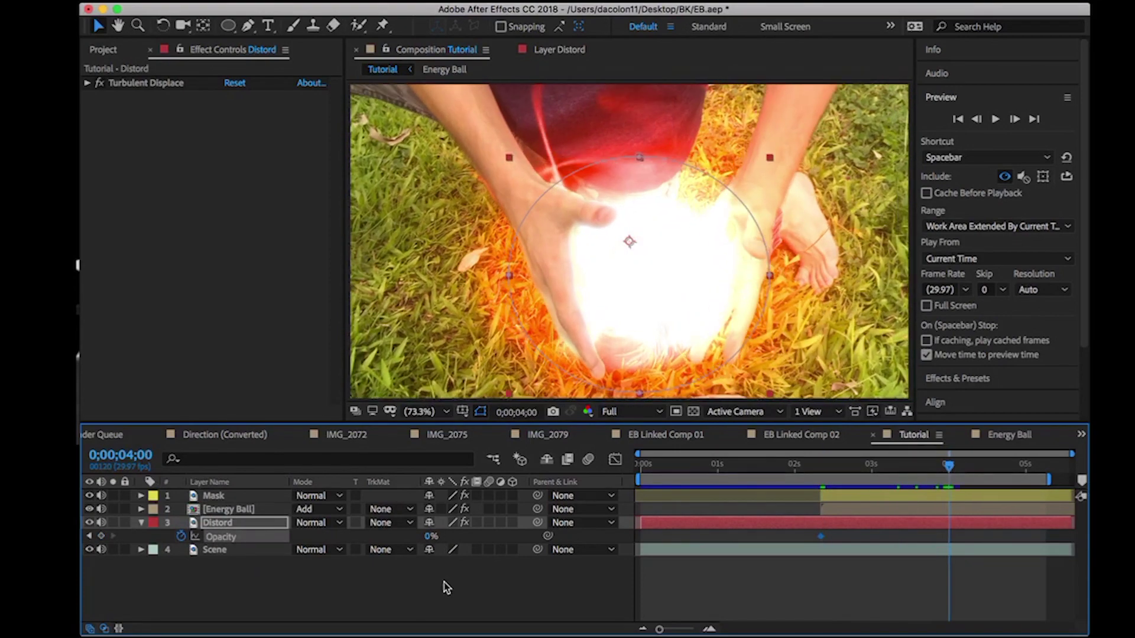
{"action": "left_click_drag", "start_coordinate": [431, 537], "coordinate": [796, 539]}
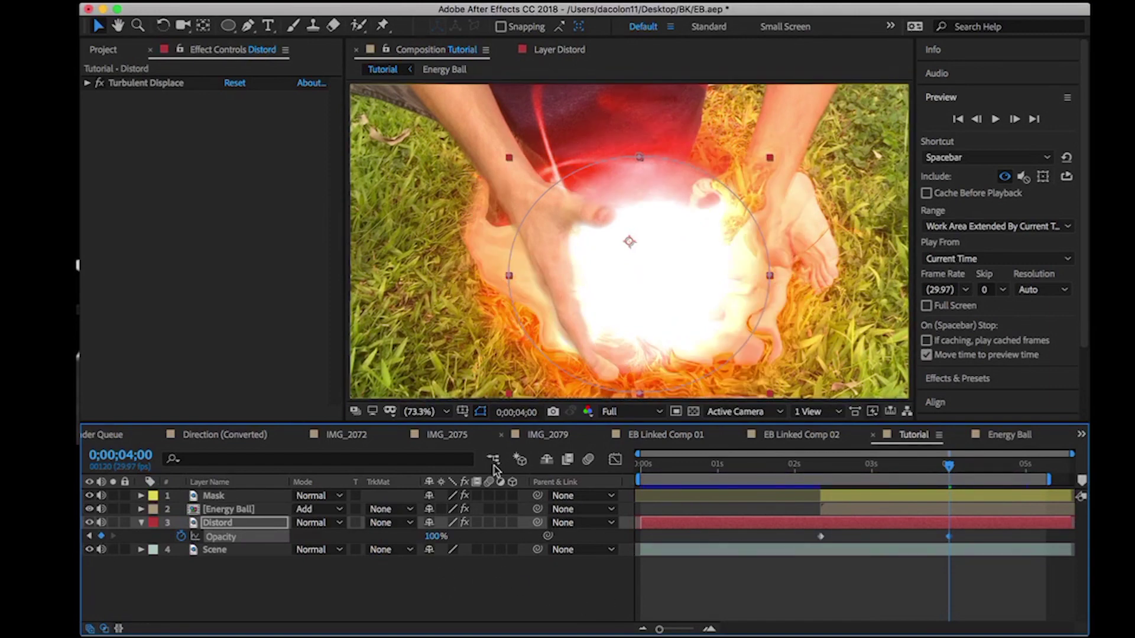
{"action": "left_click", "coordinate": [435, 536]}
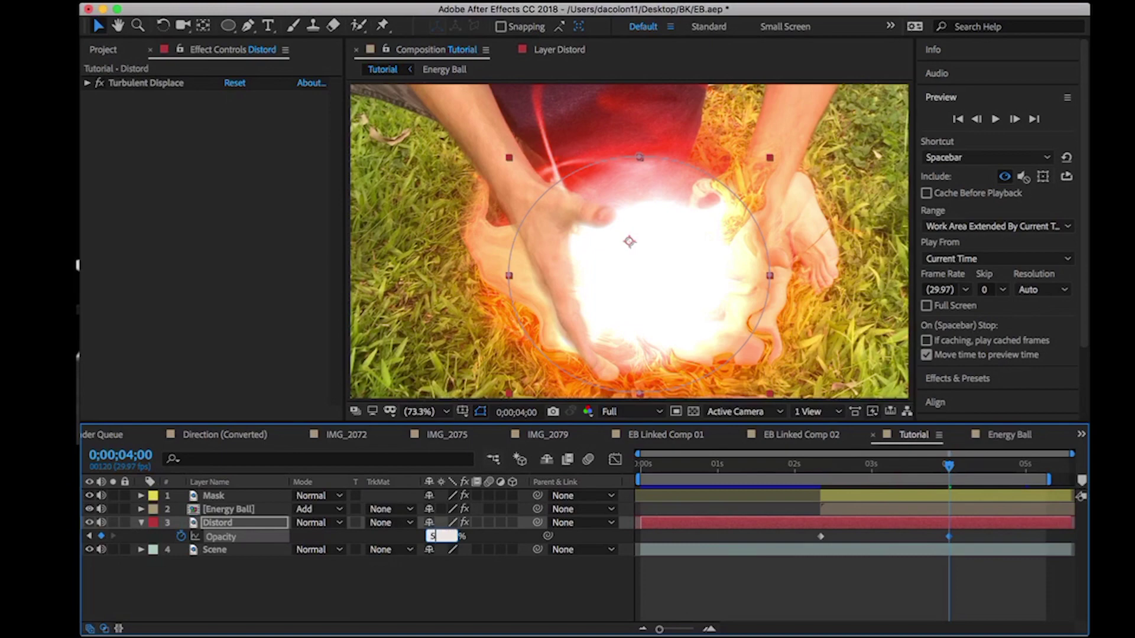
{"action": "key", "text": "Return"}
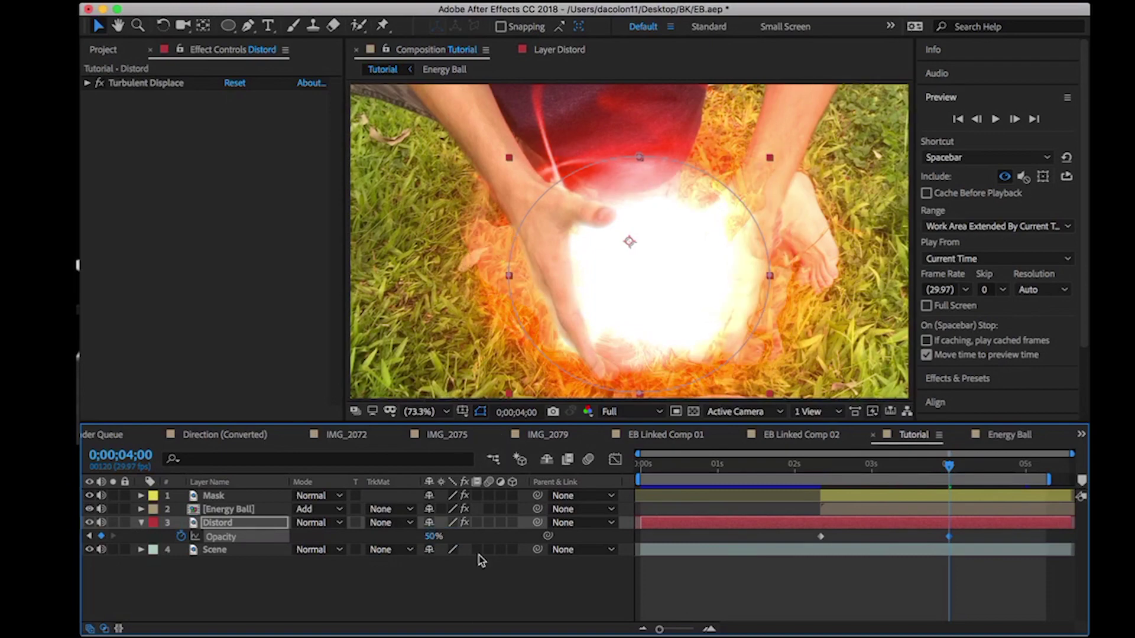
{"action": "left_click", "coordinate": [374, 611]}
{"action": "left_click", "coordinate": [141, 523]}
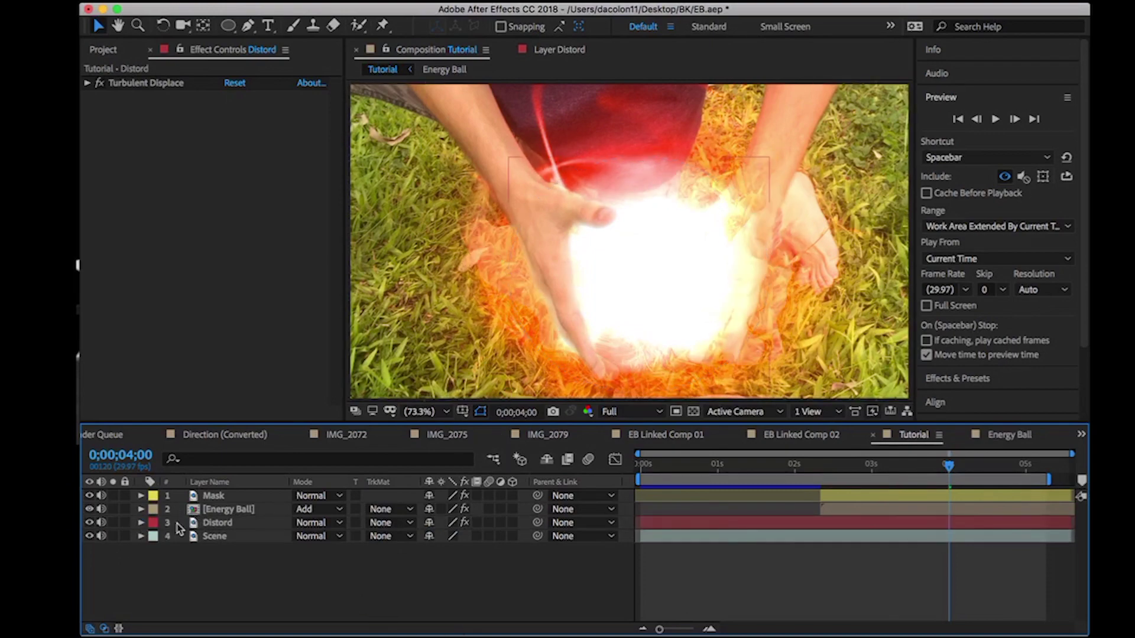